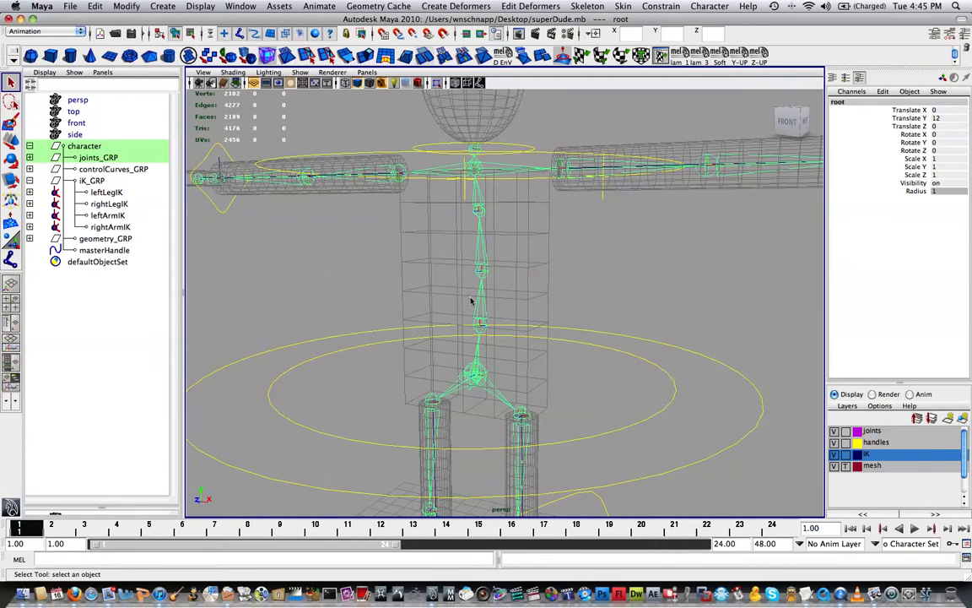
View the torso skeleton from the side and front, and select the chest control curve chestHandle
{"action": "left_click_drag", "start_coordinate": [483, 291], "coordinate": [460, 213], "text": "alt"}
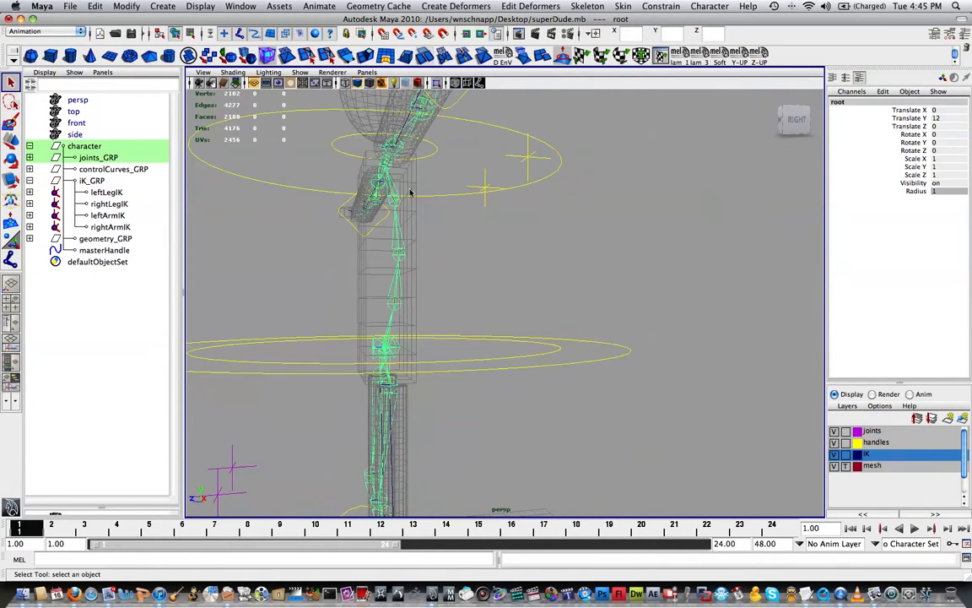
{"action": "left_click_drag", "start_coordinate": [363, 175], "coordinate": [423, 186], "text": "alt"}
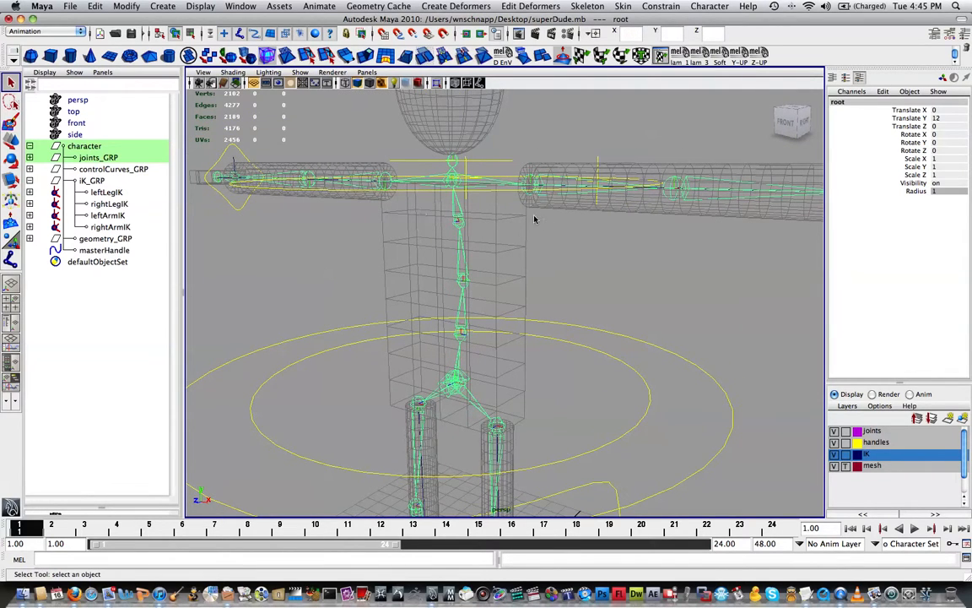
{"action": "left_click_drag", "start_coordinate": [533, 219], "coordinate": [581, 252], "text": "alt"}
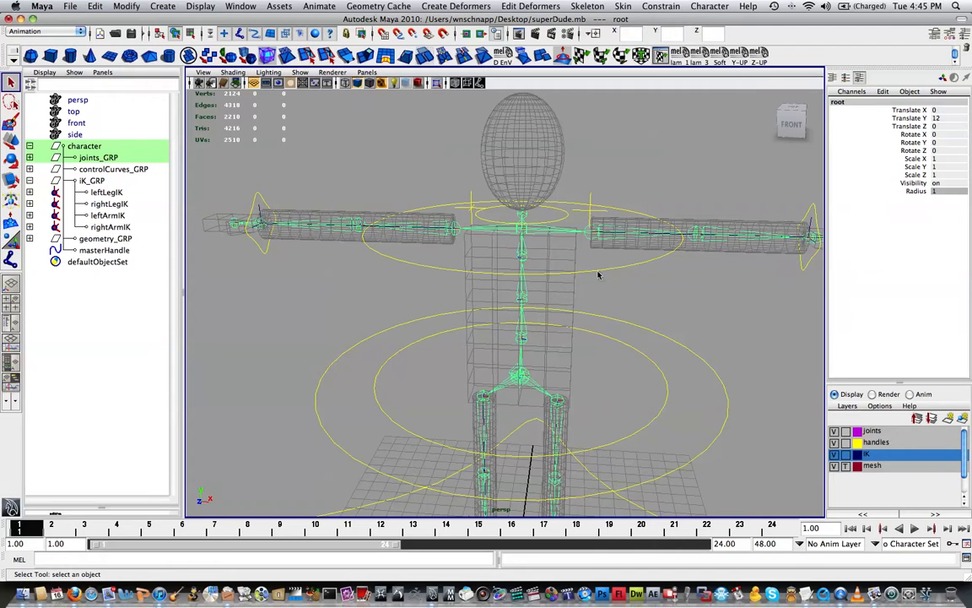
{"action": "left_click", "coordinate": [598, 275]}
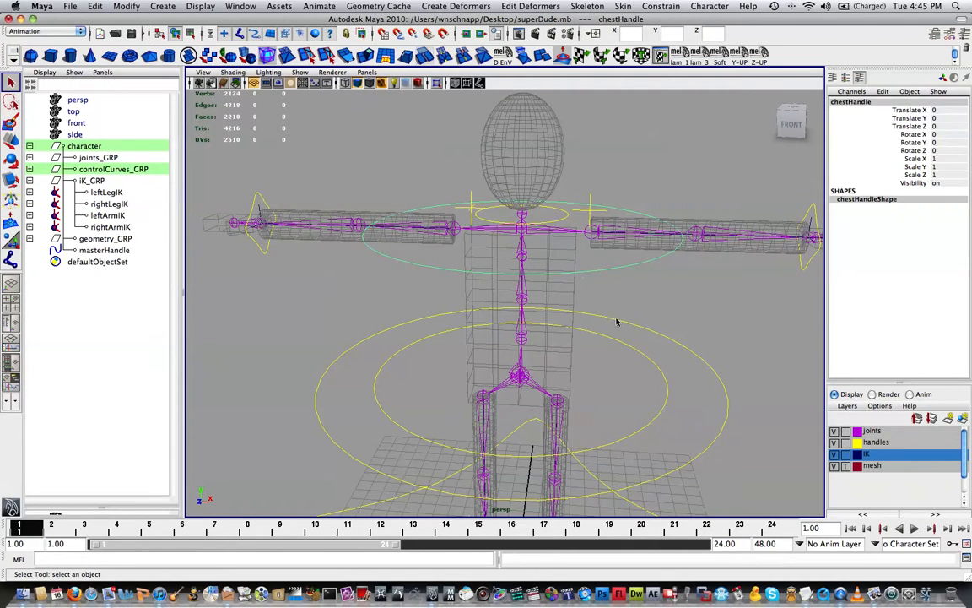
Examine the pelvis area of the rig, where the spine and both leg joint chains meet
{"action": "left_click_drag", "start_coordinate": [637, 307], "coordinate": [554, 315], "text": "alt"}
{"action": "scroll", "coordinate": [553, 312], "scroll_direction": "up", "scroll_amount": 5}
{"action": "middle_click_drag", "start_coordinate": [549, 307], "coordinate": [537, 243], "text": "alt"}
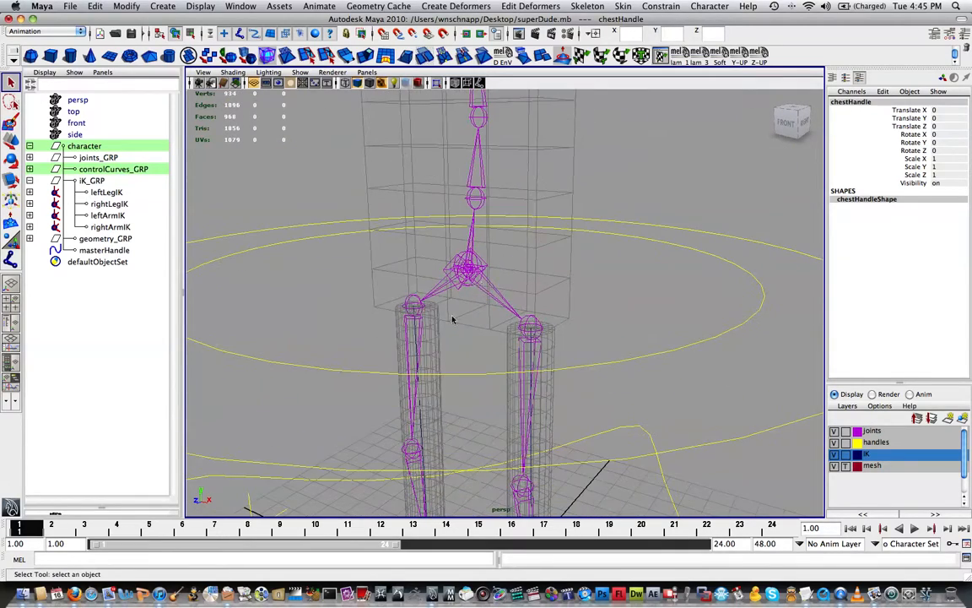
{"action": "left_click_drag", "start_coordinate": [490, 289], "coordinate": [605, 305], "text": "alt"}
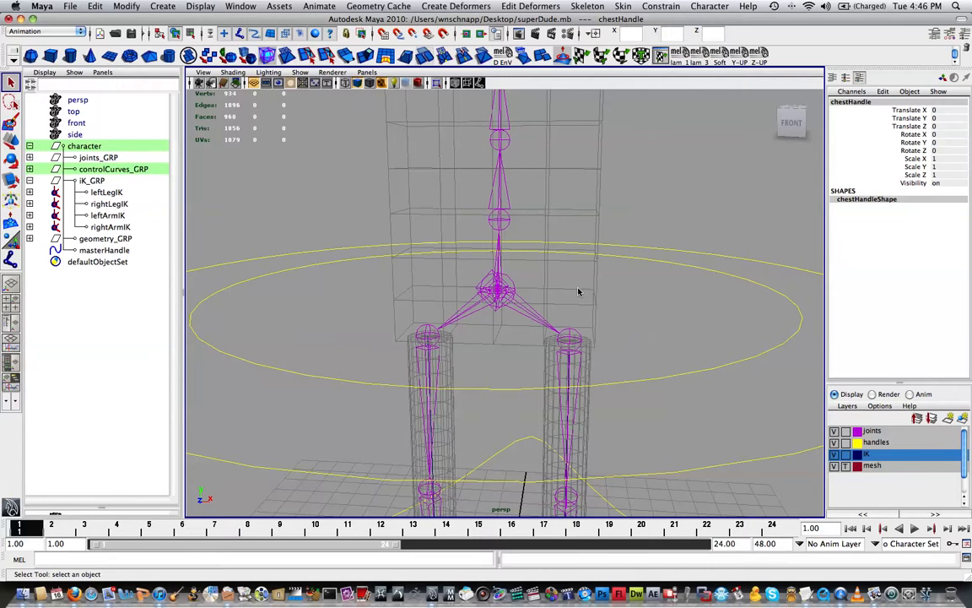
{"action": "right_click_drag", "start_coordinate": [646, 310], "coordinate": [583, 316], "text": "alt"}
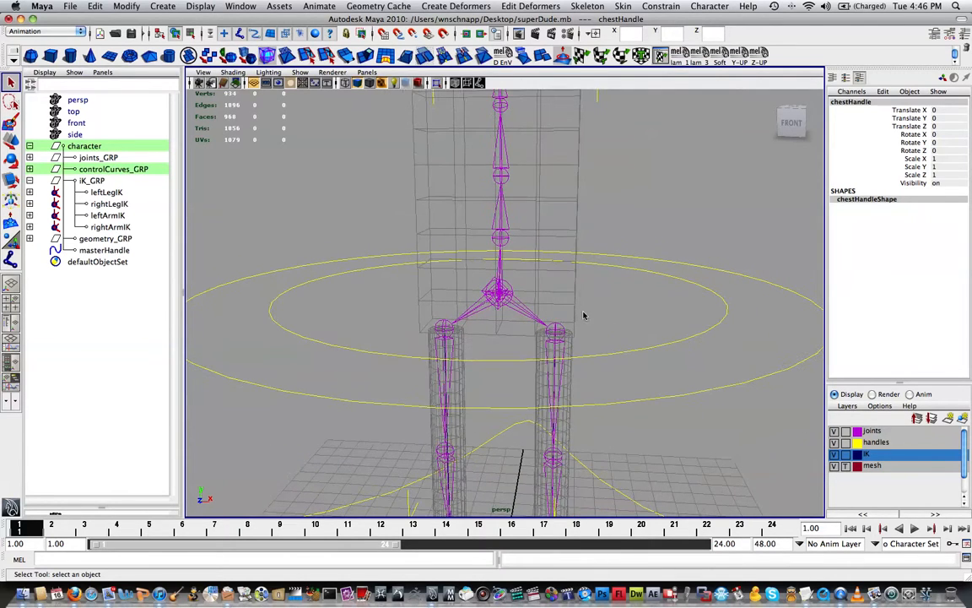
{"action": "left_click_drag", "start_coordinate": [623, 314], "coordinate": [604, 311], "text": "alt"}
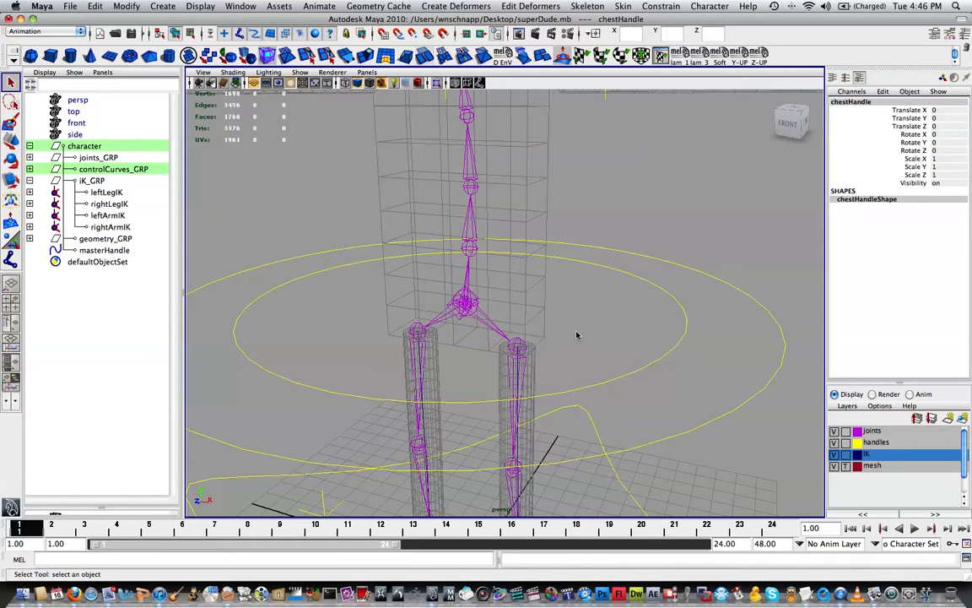
{"action": "scroll", "coordinate": [627, 338], "scroll_direction": "down", "scroll_amount": 5}
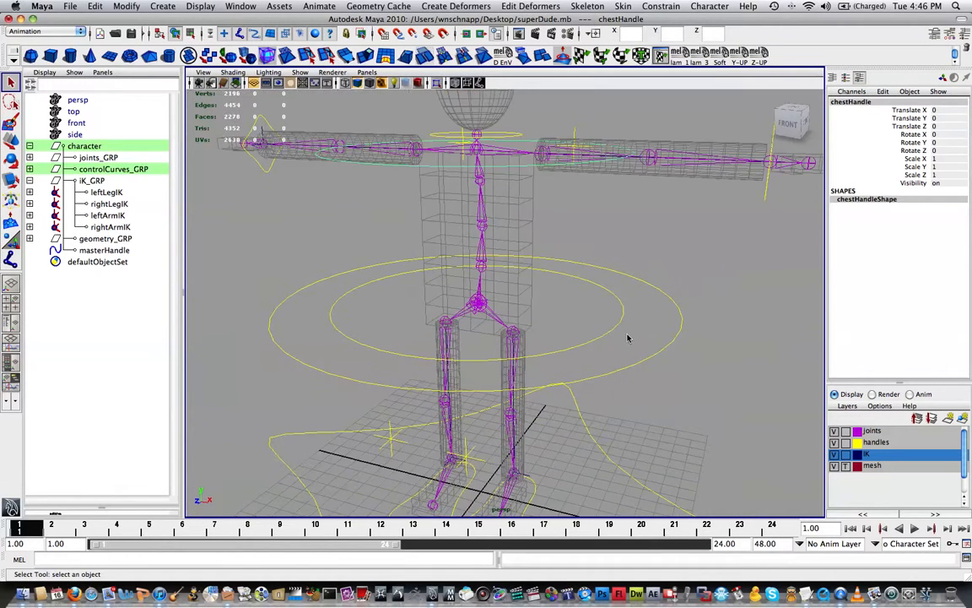
{"action": "scroll", "coordinate": [626, 337], "scroll_direction": "up", "scroll_amount": 3}
{"action": "scroll", "coordinate": [625, 336], "scroll_direction": "up", "scroll_amount": 2}
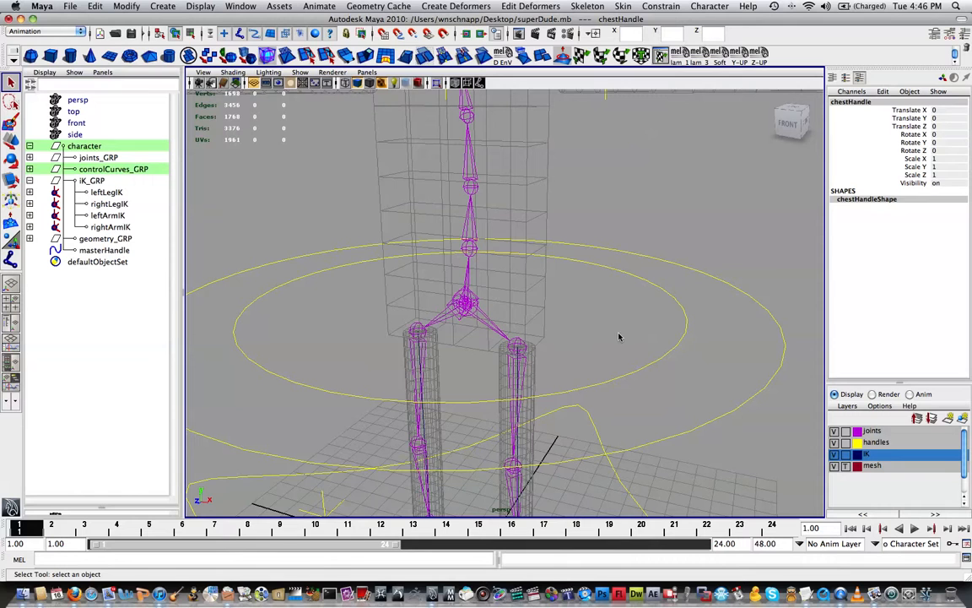
{"action": "scroll", "coordinate": [620, 337], "scroll_direction": "down", "scroll_amount": 2}
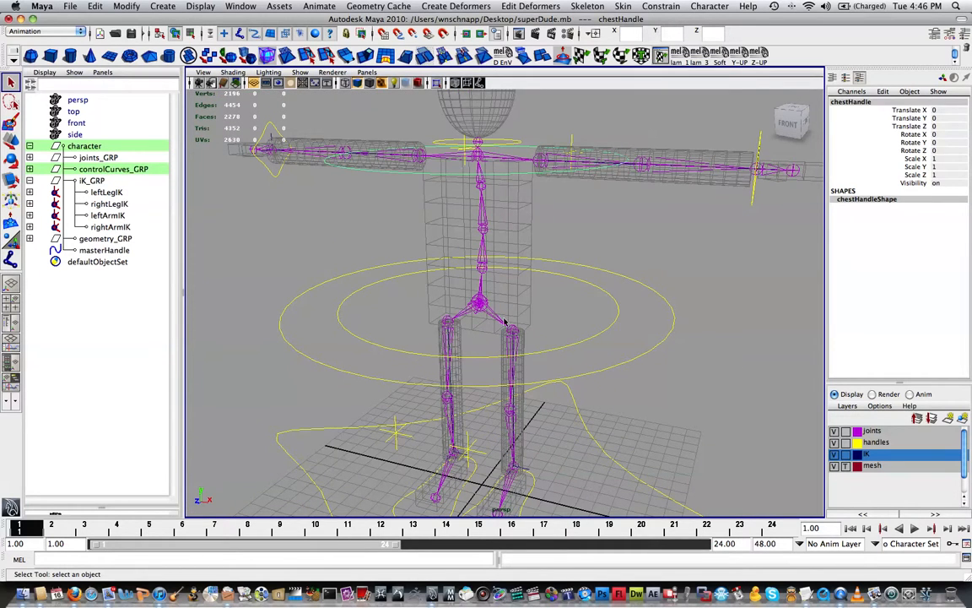
Select the hipsUpper joint and the hipsLower joint in turn to show which part of the skeleton each one drives
{"action": "scroll", "coordinate": [521, 292], "scroll_direction": "up", "scroll_amount": 4}
{"action": "left_click", "coordinate": [448, 265]}
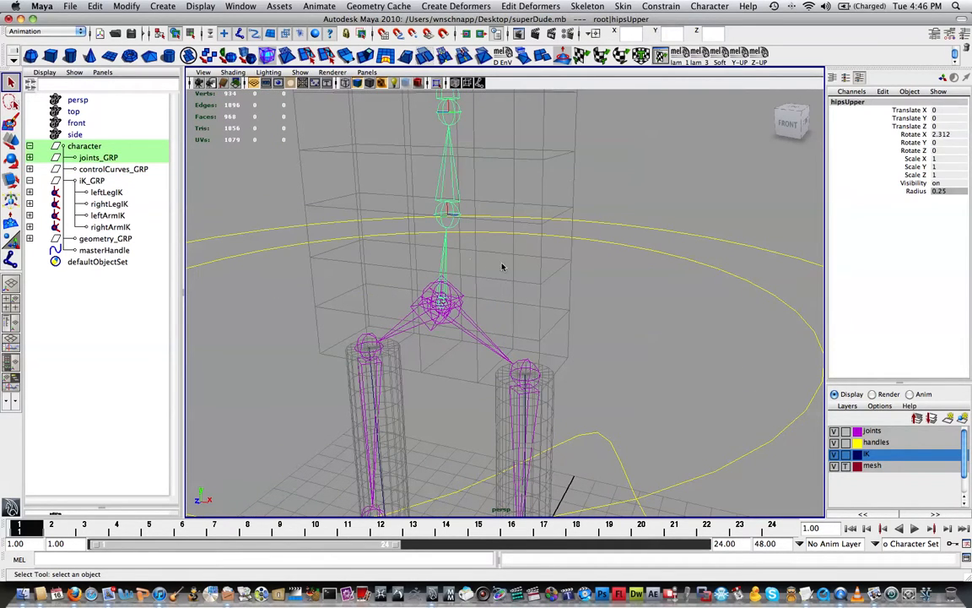
{"action": "scroll", "coordinate": [550, 248], "scroll_direction": "down", "scroll_amount": 3}
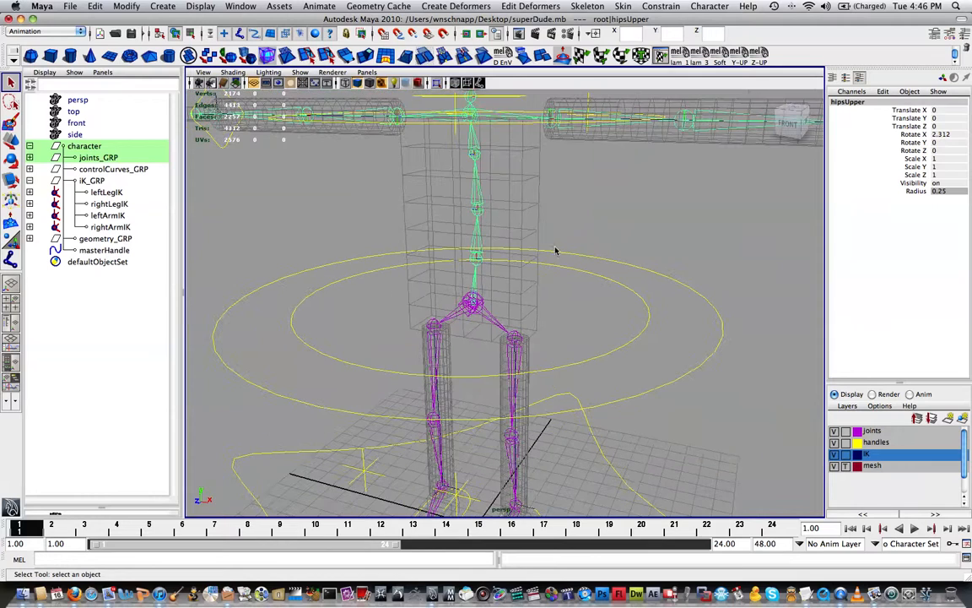
{"action": "left_click", "coordinate": [491, 319]}
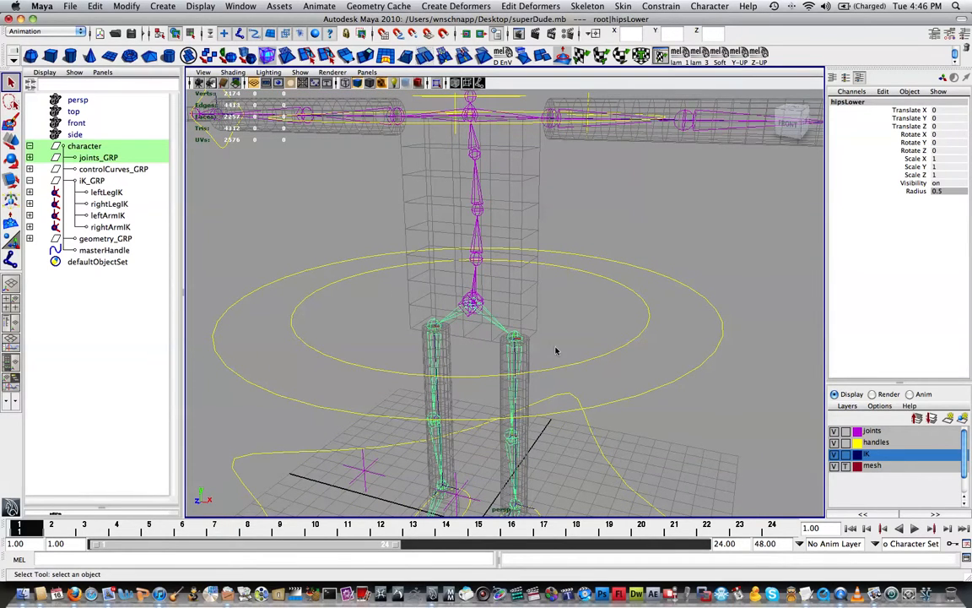
Examine the pelvis up close, where the hipsLower joint overlaps the root joint
{"action": "scroll", "coordinate": [642, 353], "scroll_direction": "down", "scroll_amount": 2}
{"action": "left_click_drag", "start_coordinate": [643, 354], "coordinate": [584, 306], "text": "alt"}
{"action": "scroll", "coordinate": [582, 305], "scroll_direction": "up", "scroll_amount": 5}
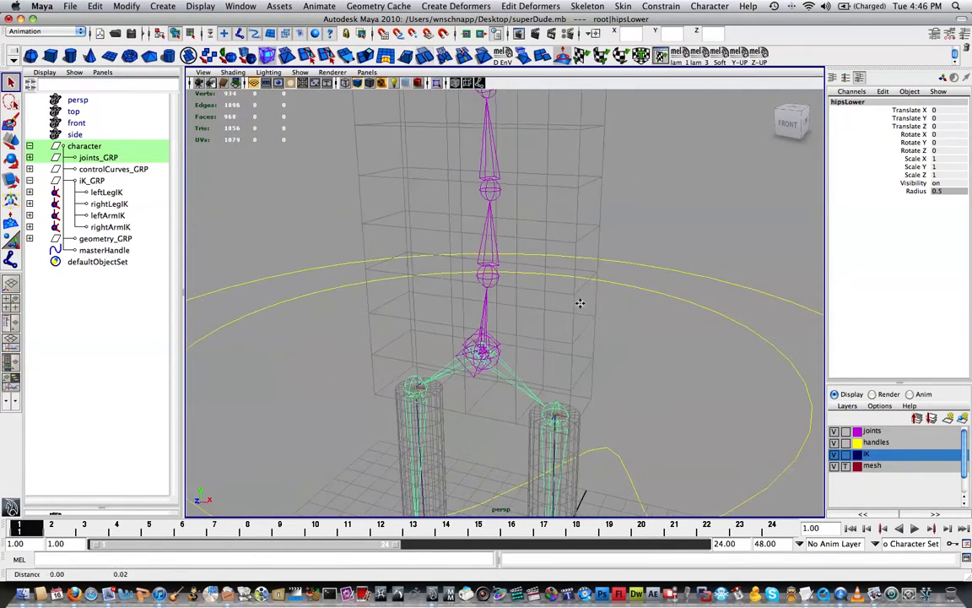
{"action": "middle_click_drag", "start_coordinate": [579, 301], "coordinate": [536, 267], "text": "alt"}
{"action": "scroll", "coordinate": [545, 244], "scroll_direction": "down", "scroll_amount": 4}
{"action": "left_click_drag", "start_coordinate": [536, 267], "coordinate": [576, 280], "text": "alt"}
{"action": "scroll", "coordinate": [609, 281], "scroll_direction": "up", "scroll_amount": 2}
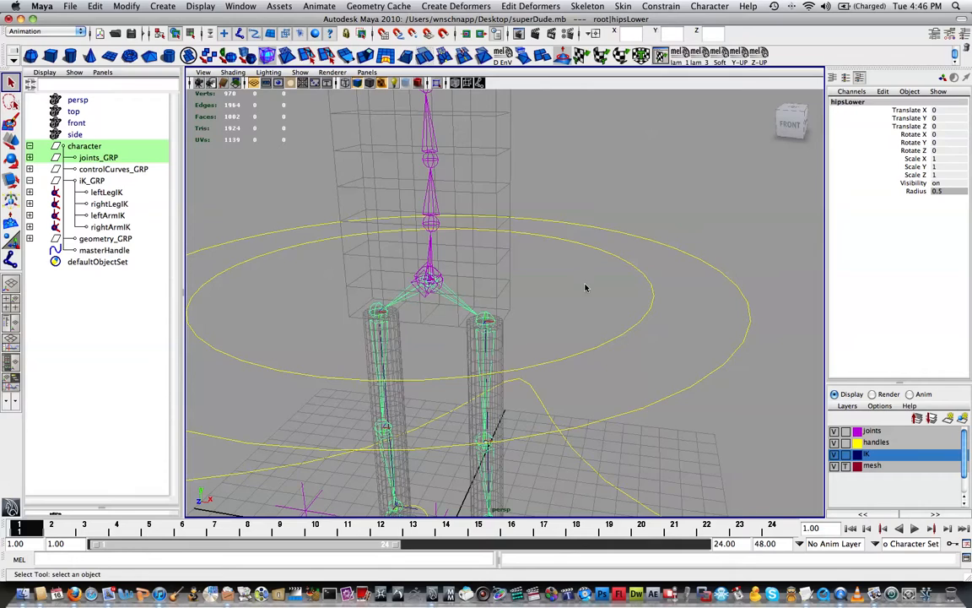
{"action": "scroll", "coordinate": [585, 288], "scroll_direction": "up", "scroll_amount": 5}
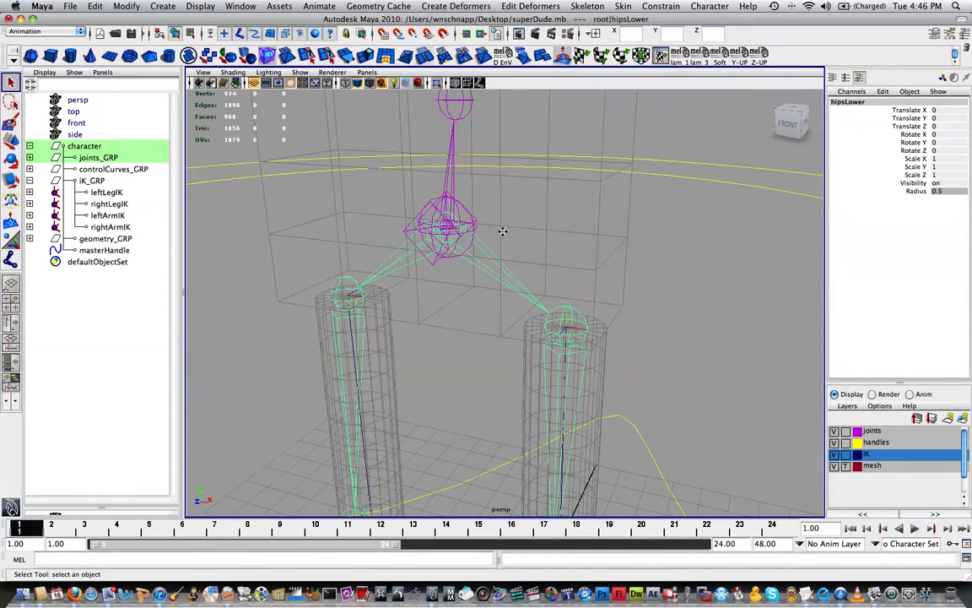
{"action": "middle_click_drag", "start_coordinate": [503, 231], "coordinate": [523, 276], "text": "alt"}
{"action": "scroll", "coordinate": [559, 296], "scroll_direction": "up", "scroll_amount": 4}
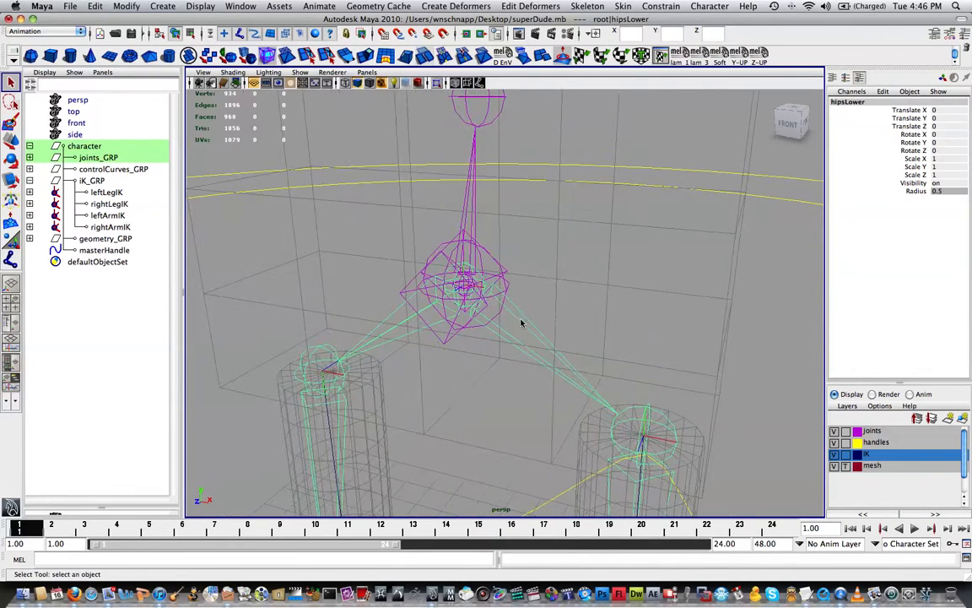
Select the root joint and the hipsLower joint in turn to tell the overlapping pelvis joints apart
{"action": "left_click", "coordinate": [543, 282]}
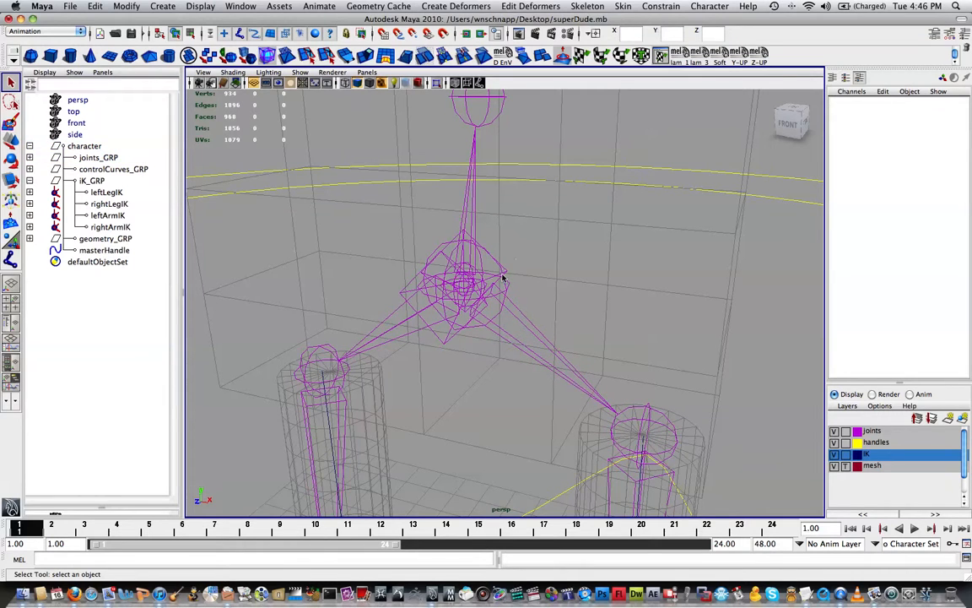
{"action": "left_click", "coordinate": [503, 278]}
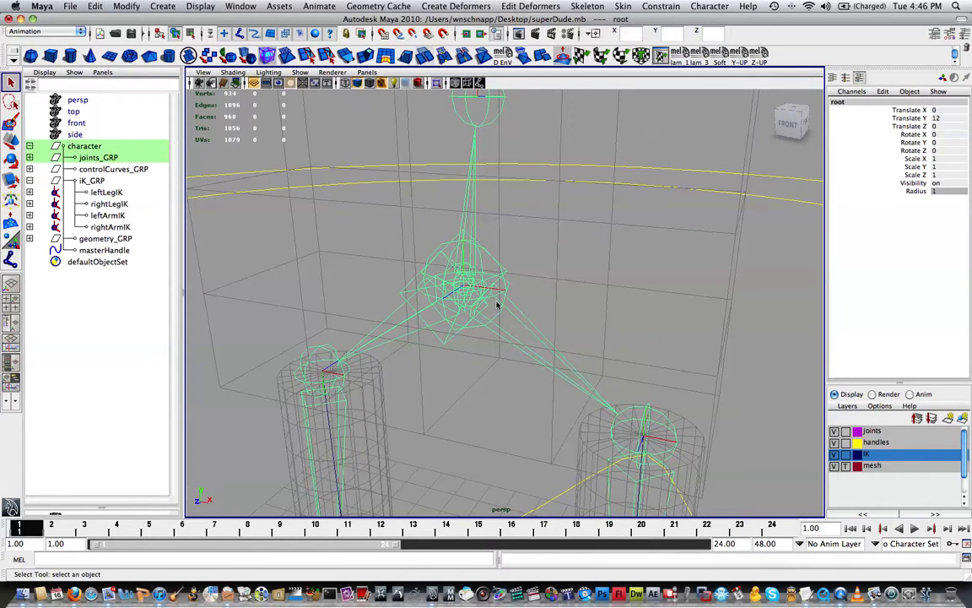
{"action": "left_click", "coordinate": [535, 327]}
{"action": "left_click", "coordinate": [500, 272]}
{"action": "left_click", "coordinate": [547, 270]}
{"action": "left_click", "coordinate": [525, 319]}
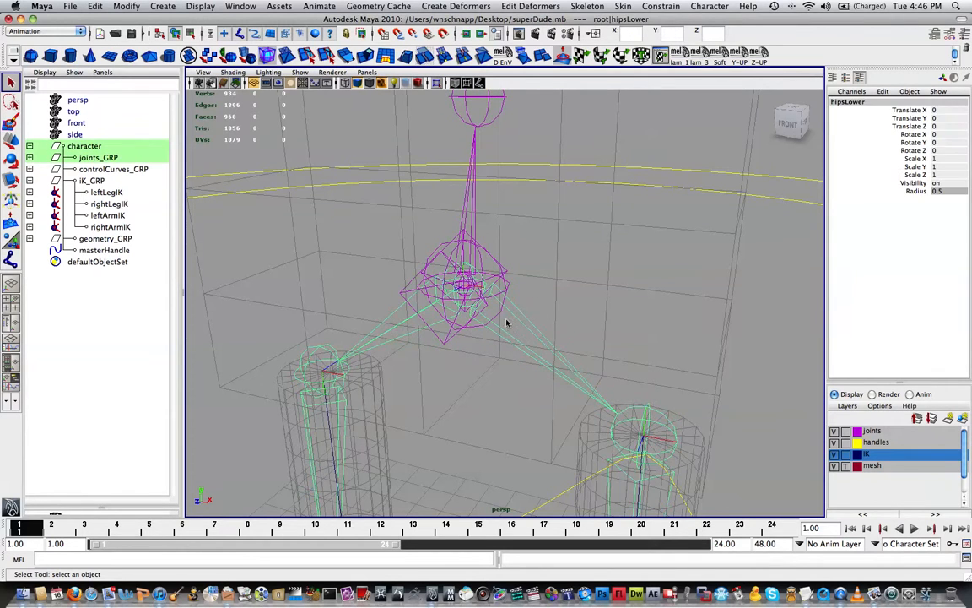
Compare the hipsUpper and hipsLower joints by selecting them alternately, and examine the local axes of hipsUpper up close
{"action": "scroll", "coordinate": [505, 287], "scroll_direction": "up", "scroll_amount": 3}
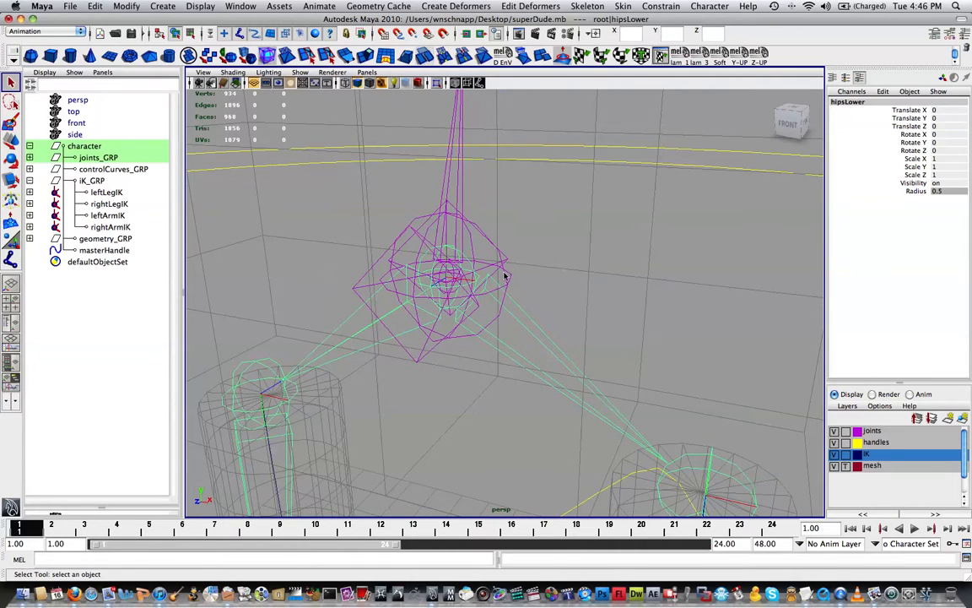
{"action": "left_click", "coordinate": [463, 191]}
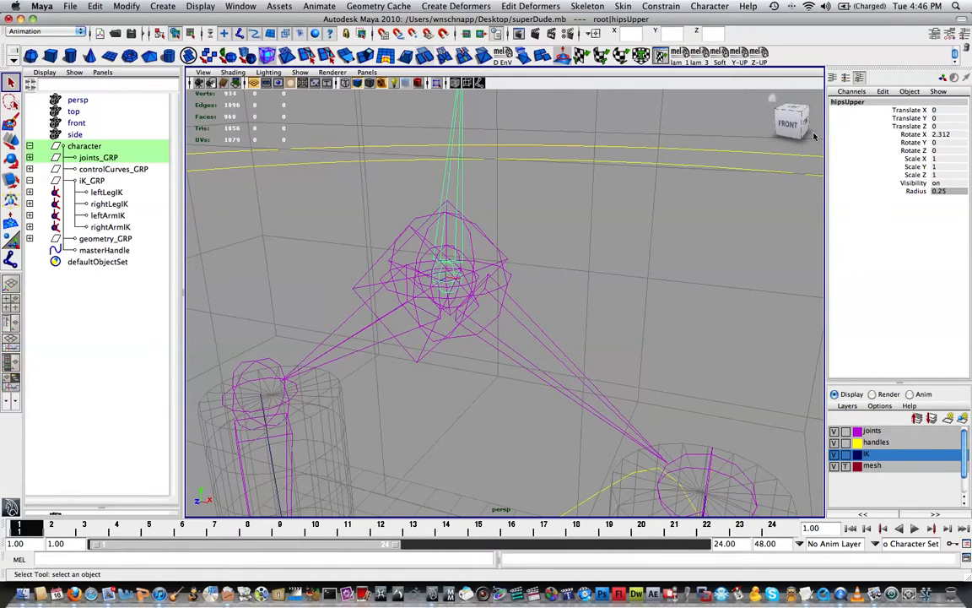
{"action": "left_click_drag", "start_coordinate": [489, 228], "coordinate": [495, 212], "text": "alt"}
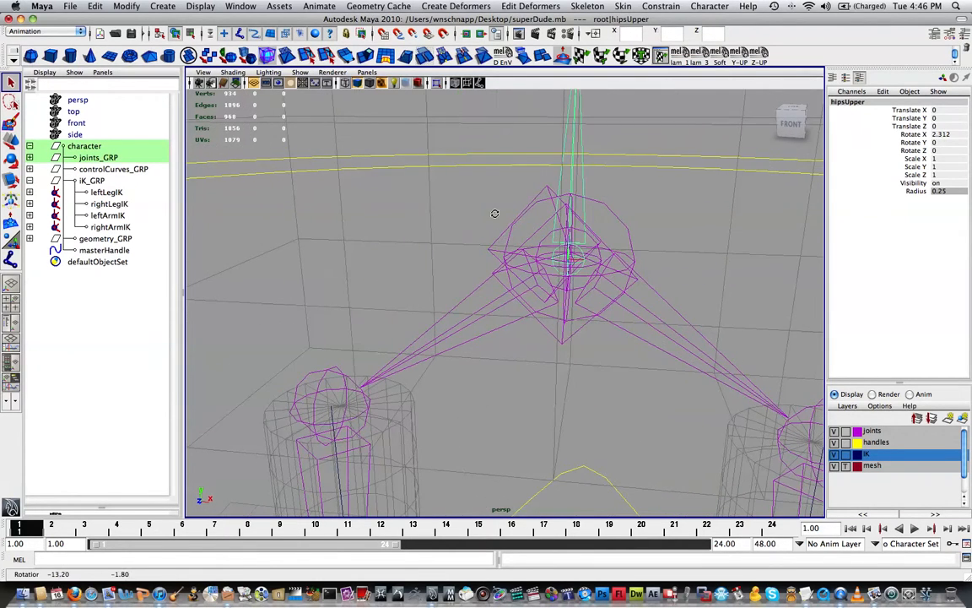
{"action": "left_click", "coordinate": [605, 207]}
{"action": "left_click", "coordinate": [584, 246]}
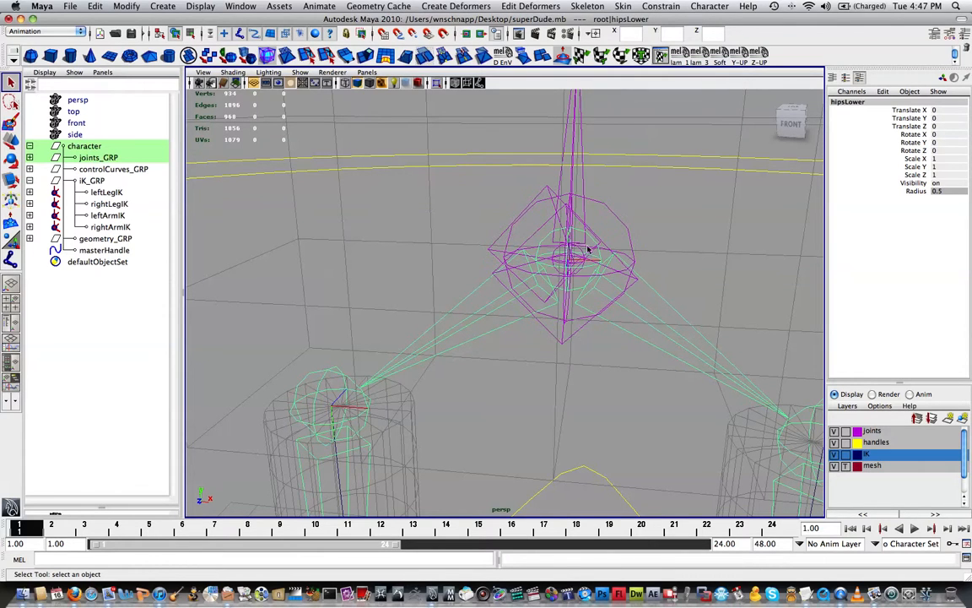
{"action": "left_click_drag", "start_coordinate": [567, 249], "coordinate": [541, 217], "text": "alt"}
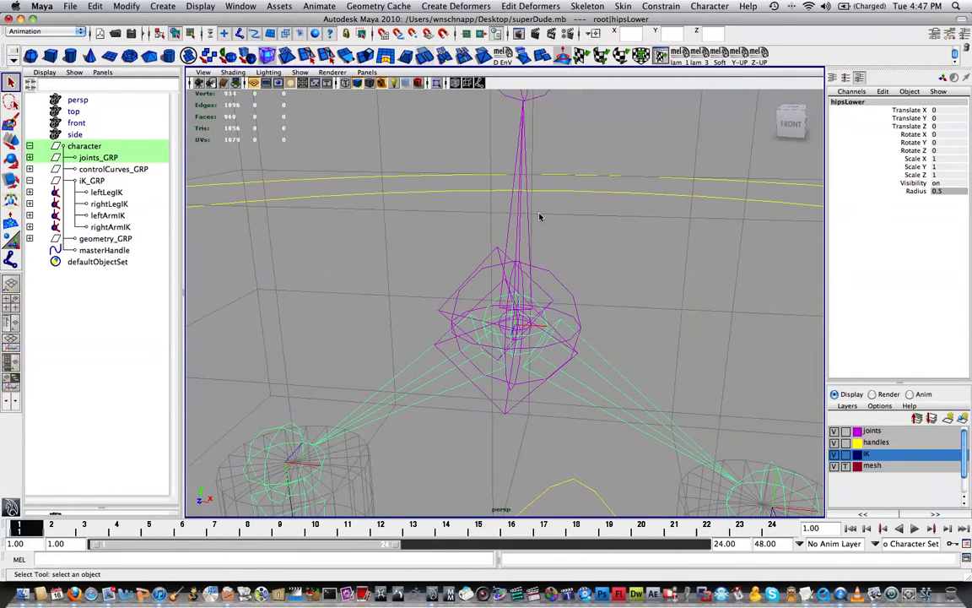
{"action": "left_click", "coordinate": [530, 235]}
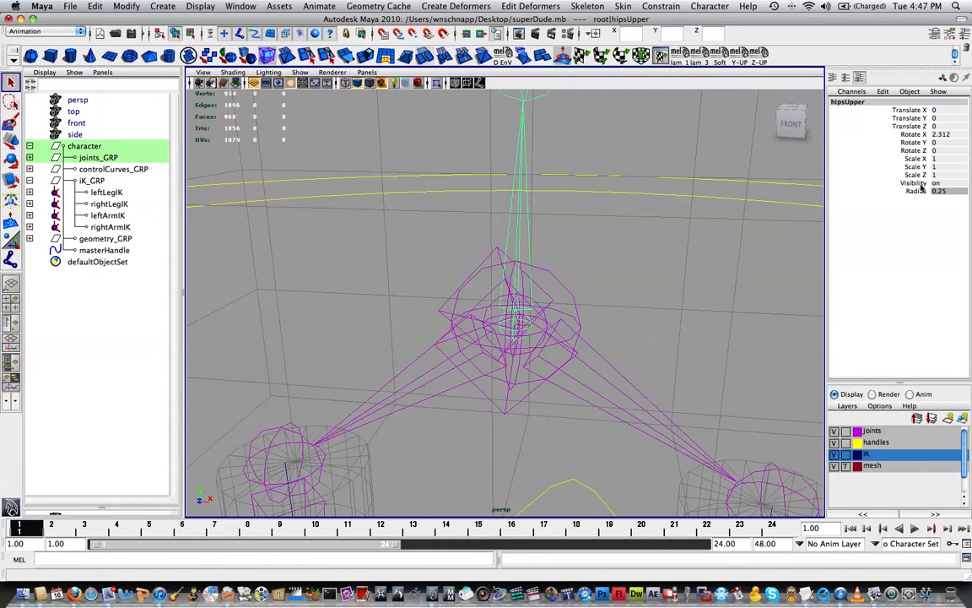
{"action": "left_click_drag", "start_coordinate": [726, 232], "coordinate": [418, 250], "text": "alt"}
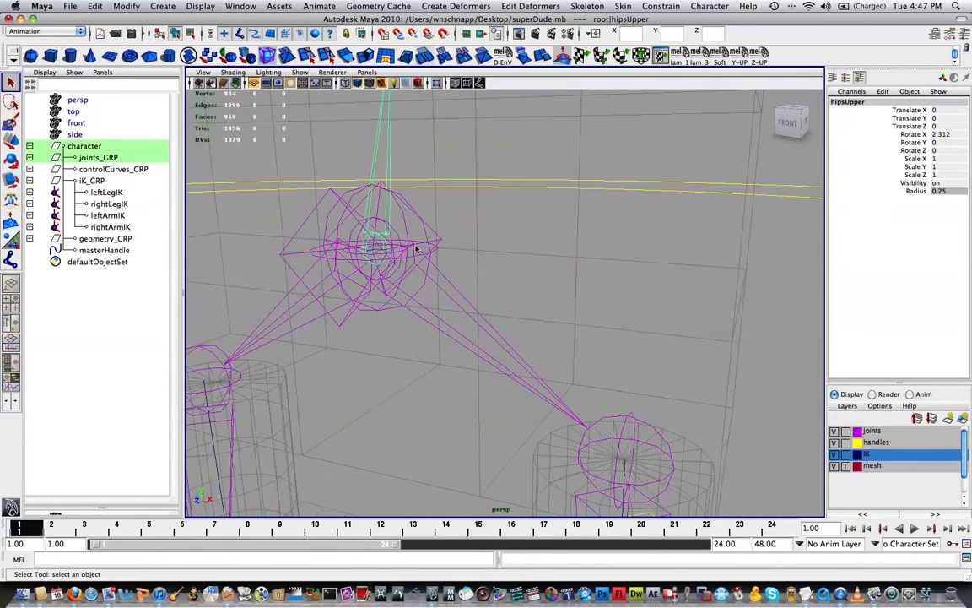
{"action": "middle_click_drag", "start_coordinate": [492, 237], "coordinate": [536, 251], "text": "alt"}
{"action": "scroll", "coordinate": [537, 251], "scroll_direction": "up", "scroll_amount": 8}
{"action": "left_click_drag", "start_coordinate": [537, 251], "coordinate": [437, 279], "text": "alt"}
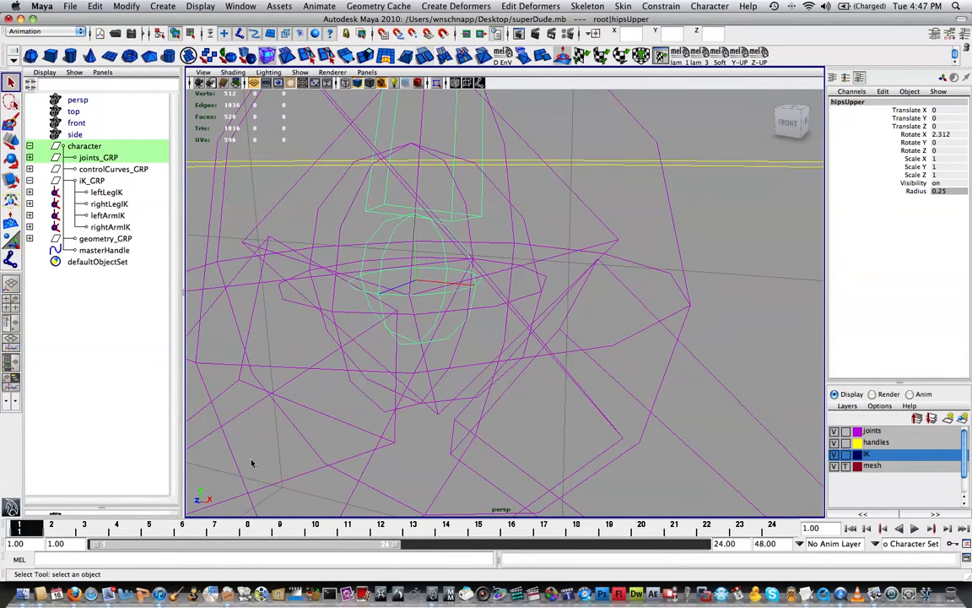
{"action": "scroll", "coordinate": [485, 283], "scroll_direction": "down", "scroll_amount": 6}
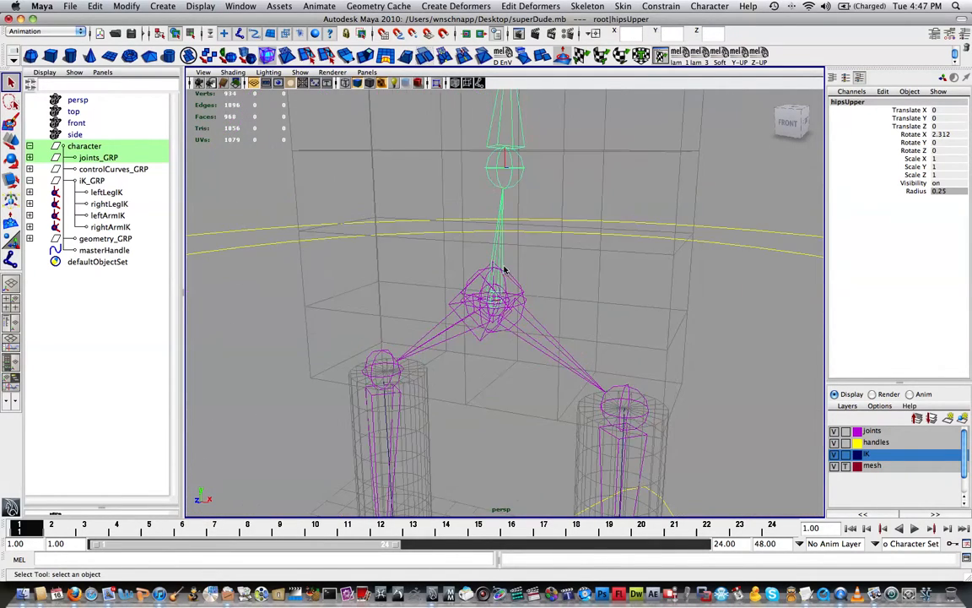
Open the Orient Joint options for the hipsUpper joint to review them, and close them without applying
{"action": "key", "text": "space"}
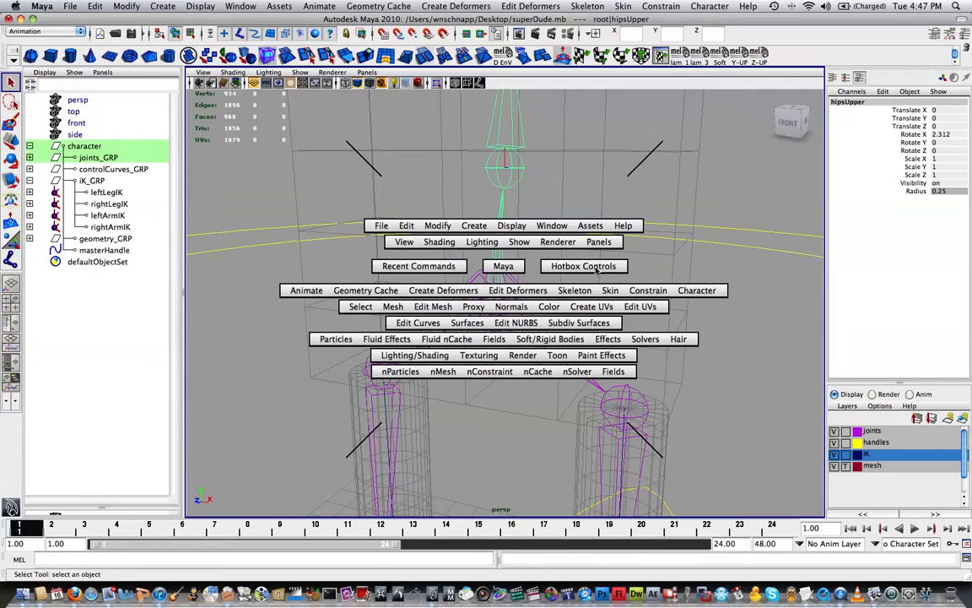
{"action": "left_click", "coordinate": [588, 291]}
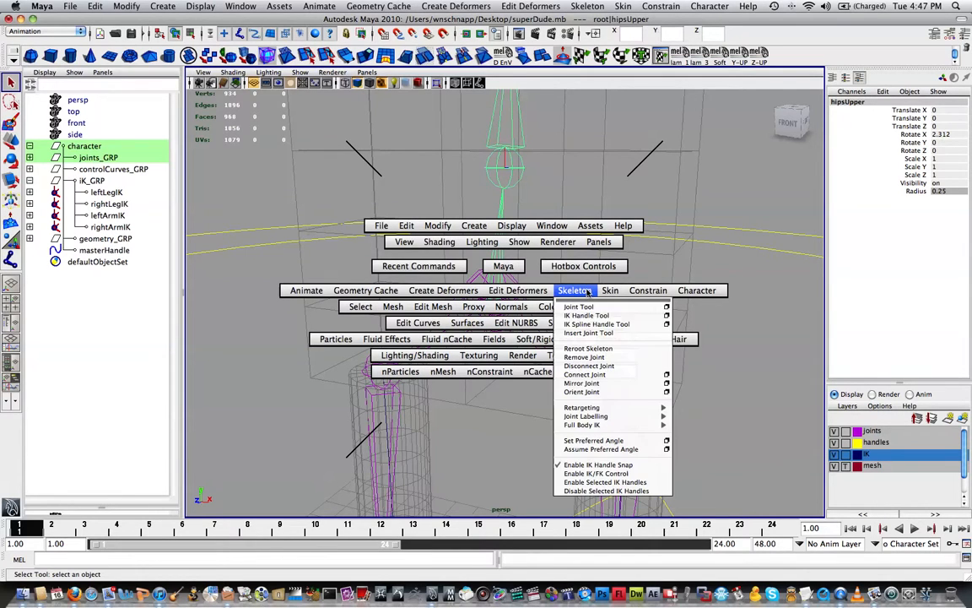
{"action": "left_click", "coordinate": [667, 392]}
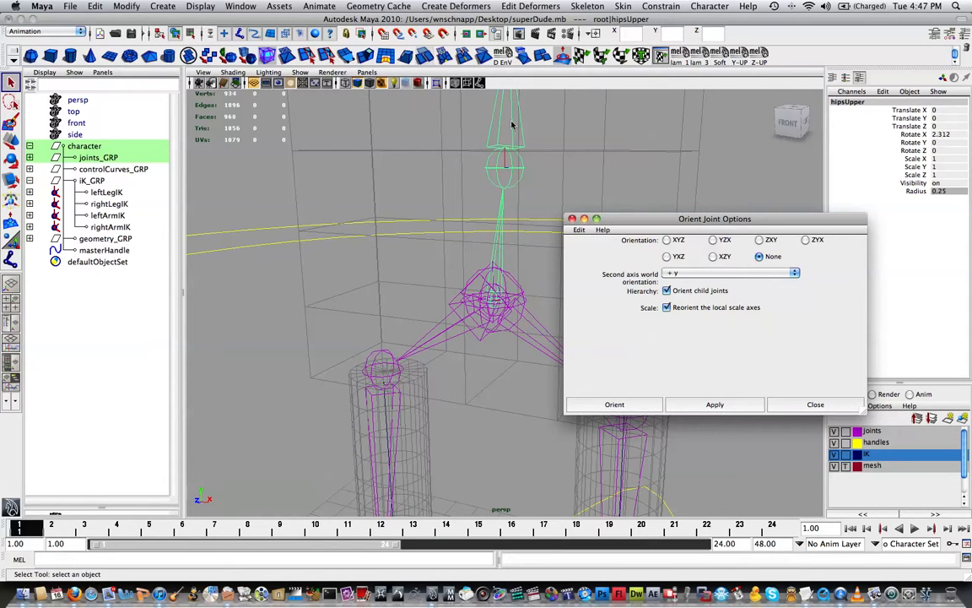
{"action": "left_click", "coordinate": [571, 219]}
Try moving the left arm's wrist control handle inward toward the body to test the arm, and undo the move
{"action": "key", "text": "f"}
{"action": "middle_click_drag", "start_coordinate": [542, 194], "coordinate": [508, 351], "text": "alt"}
{"action": "scroll", "coordinate": [584, 291], "scroll_direction": "down", "scroll_amount": 5}
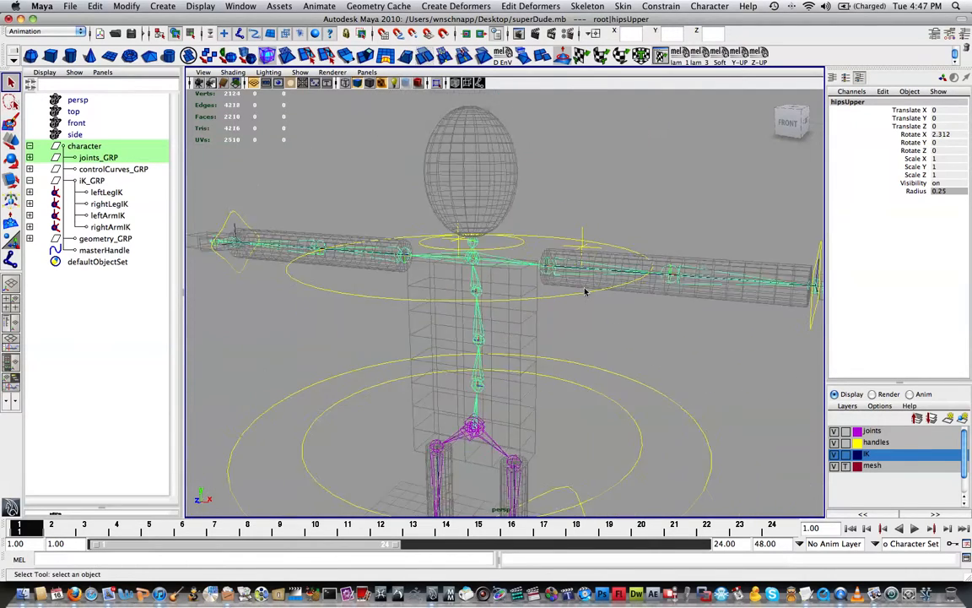
{"action": "middle_click_drag", "start_coordinate": [654, 282], "coordinate": [551, 246], "text": "alt"}
{"action": "scroll", "coordinate": [551, 246], "scroll_direction": "down", "scroll_amount": 1}
{"action": "left_click", "coordinate": [659, 208]}
{"action": "key", "text": "w"}
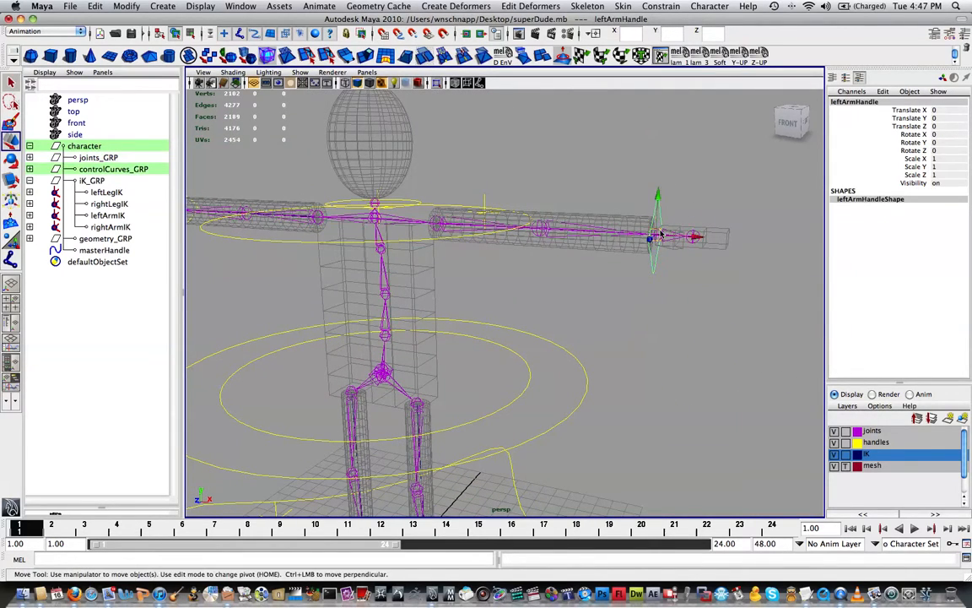
{"action": "left_click_drag", "start_coordinate": [660, 234], "coordinate": [538, 258]}
{"action": "key", "text": "super+z"}
Try raising the left foot's control handle to test how the leg bends, and undo the move
{"action": "middle_click_drag", "start_coordinate": [491, 277], "coordinate": [552, 169], "text": "alt"}
{"action": "left_click_drag", "start_coordinate": [562, 349], "coordinate": [541, 362], "text": "alt"}
{"action": "left_click", "coordinate": [469, 481]}
{"action": "left_click", "coordinate": [466, 480]}
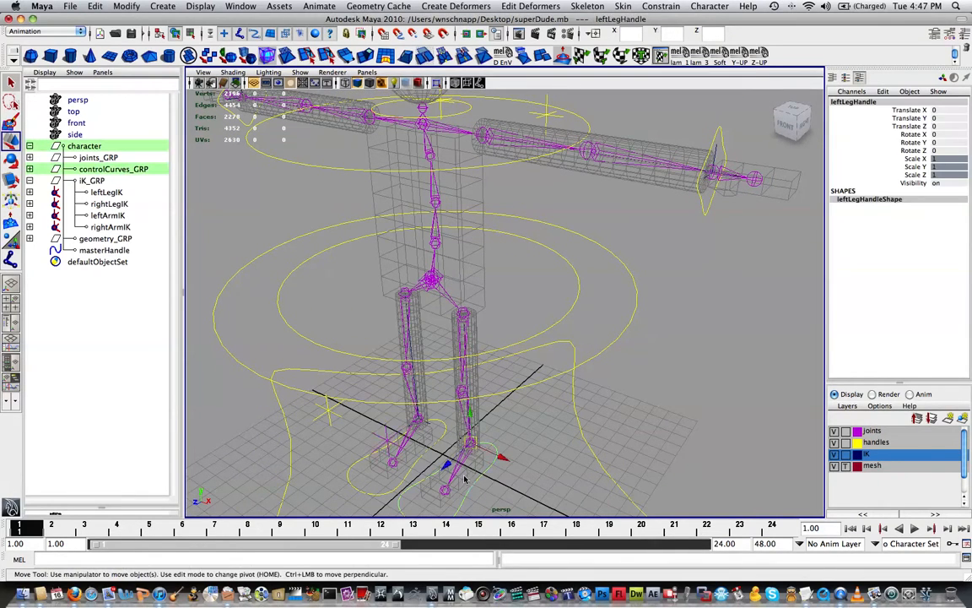
{"action": "left_click_drag", "start_coordinate": [471, 442], "coordinate": [541, 302]}
{"action": "key", "text": "super+z"}
Select the spine1 joint just above the hips and examine it and the next spine joint up close
{"action": "scroll", "coordinate": [541, 302], "scroll_direction": "up", "scroll_amount": 5}
{"action": "middle_click_drag", "start_coordinate": [546, 261], "coordinate": [538, 306], "text": "alt"}
{"action": "scroll", "coordinate": [538, 306], "scroll_direction": "down", "scroll_amount": 3}
{"action": "left_click_drag", "start_coordinate": [545, 317], "coordinate": [525, 321], "text": "alt"}
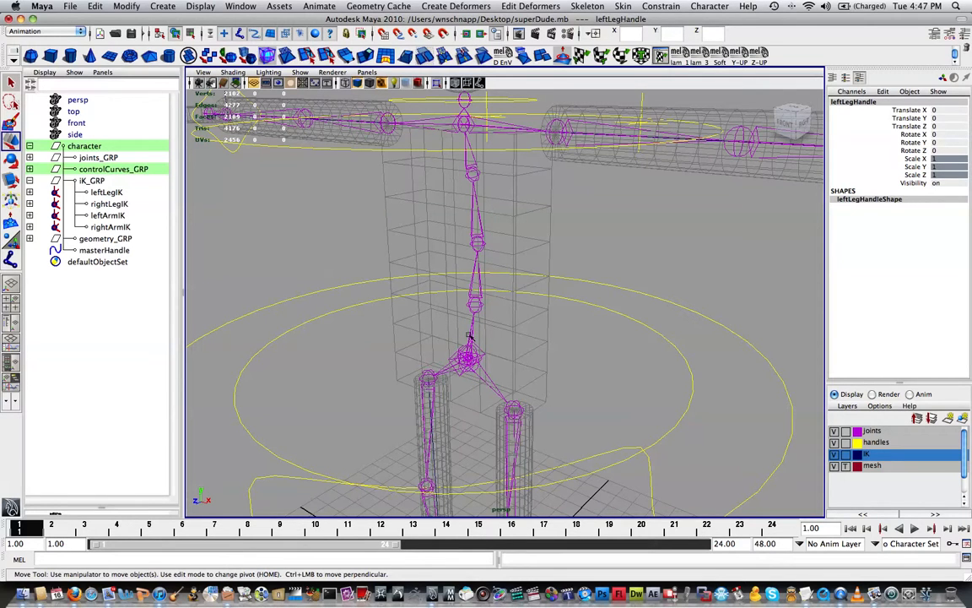
{"action": "left_click", "coordinate": [477, 309]}
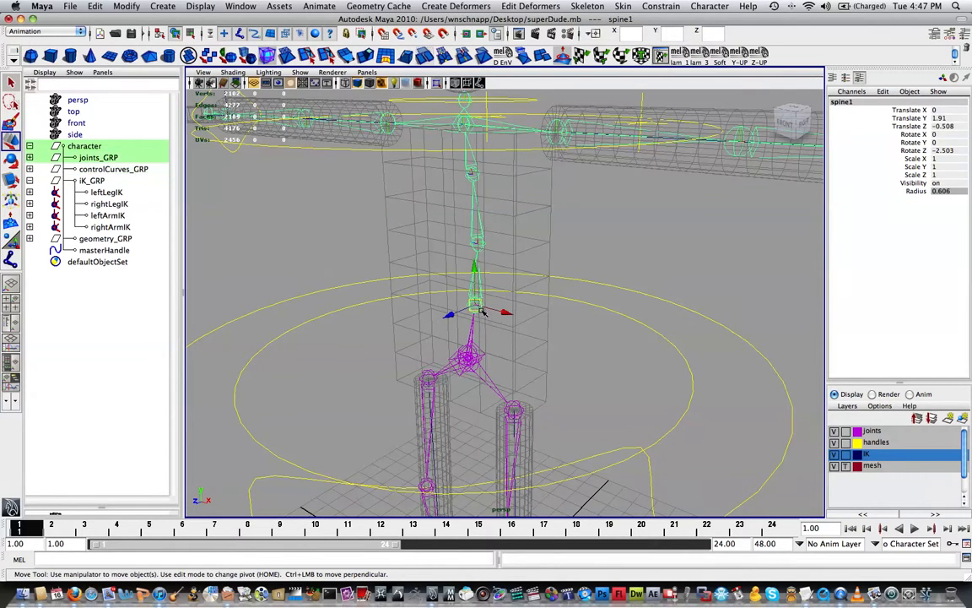
{"action": "scroll", "coordinate": [496, 248], "scroll_direction": "up", "scroll_amount": 4}
{"action": "scroll", "coordinate": [500, 251], "scroll_direction": "up", "scroll_amount": 5}
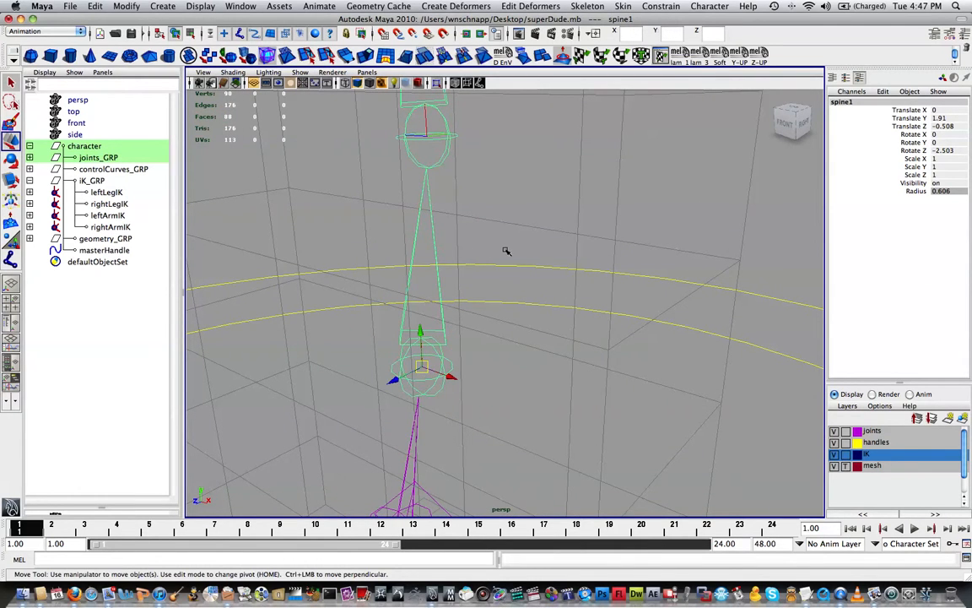
{"action": "middle_click_drag", "start_coordinate": [513, 251], "coordinate": [550, 328], "text": "alt"}
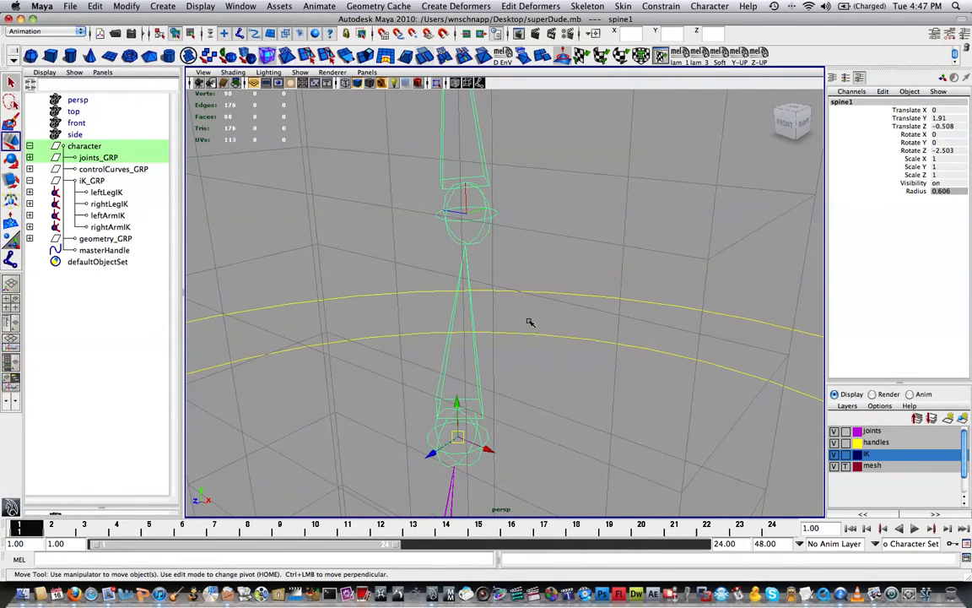
{"action": "left_click_drag", "start_coordinate": [527, 322], "coordinate": [545, 343], "text": "alt"}
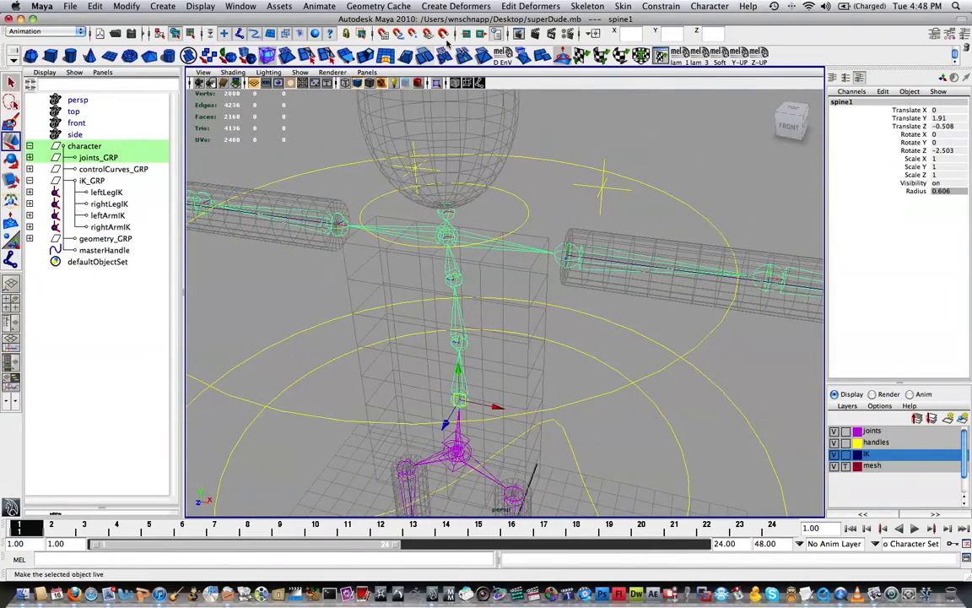
Examine the spine chain between the pelvis and the shoulders from the front and from several angles
{"action": "left_click_drag", "start_coordinate": [451, 261], "coordinate": [511, 342], "text": "alt"}
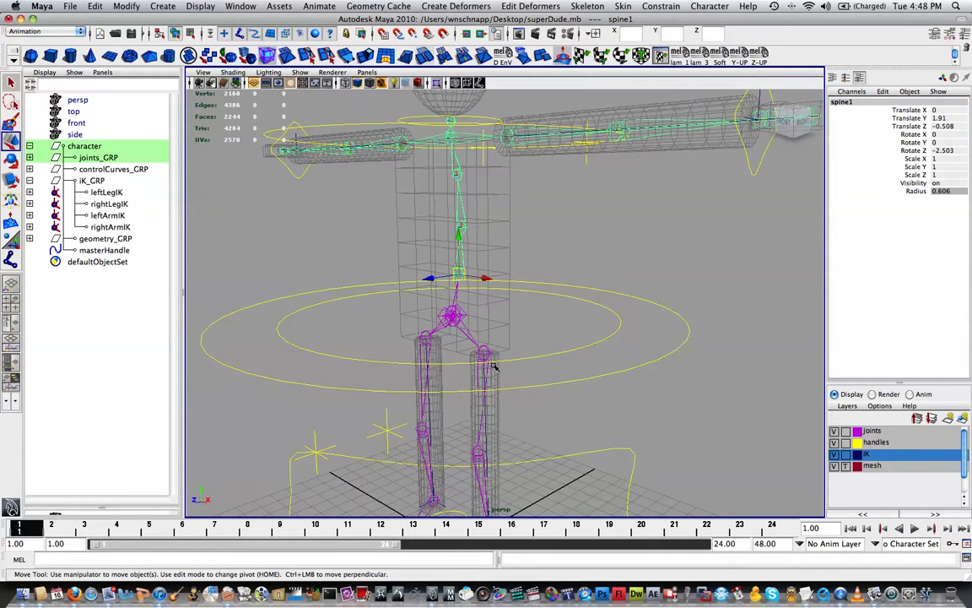
{"action": "middle_click_drag", "start_coordinate": [500, 308], "coordinate": [506, 366], "text": "alt"}
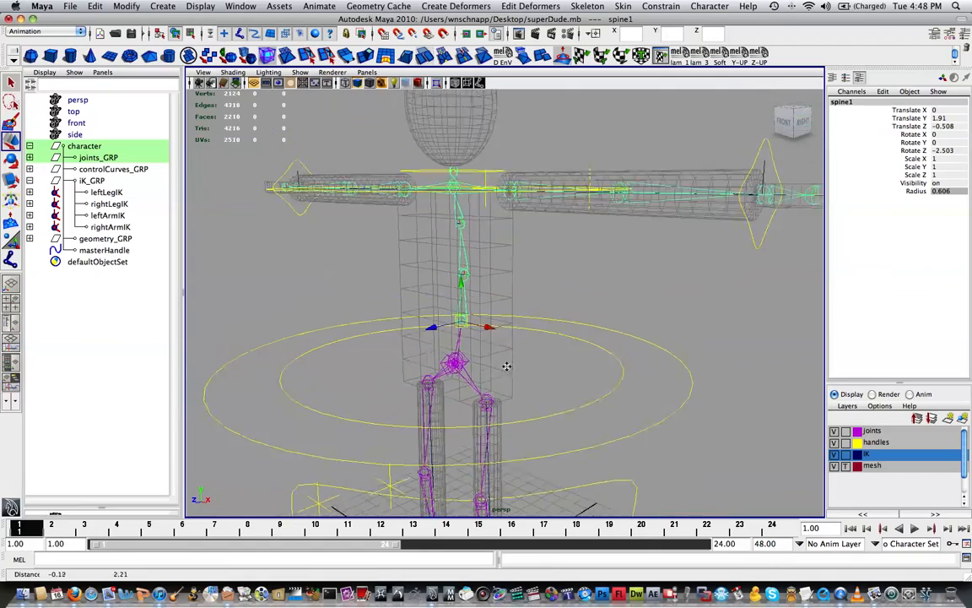
{"action": "left_click_drag", "start_coordinate": [506, 368], "coordinate": [582, 388], "text": "alt"}
{"action": "middle_click_drag", "start_coordinate": [339, 359], "coordinate": [465, 348], "text": "alt"}
{"action": "middle_click_drag", "start_coordinate": [563, 363], "coordinate": [454, 300], "text": "alt"}
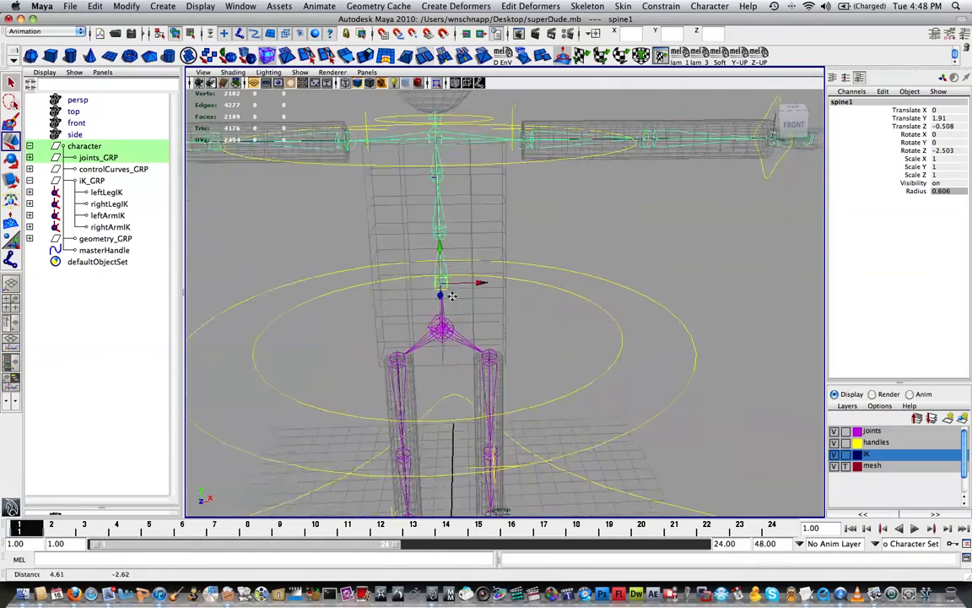
{"action": "left_click_drag", "start_coordinate": [524, 286], "coordinate": [434, 313], "text": "alt"}
{"action": "middle_click_drag", "start_coordinate": [455, 314], "coordinate": [408, 449], "text": "alt"}
{"action": "right_click_drag", "start_coordinate": [408, 448], "coordinate": [446, 438], "text": "alt"}
{"action": "middle_click_drag", "start_coordinate": [445, 437], "coordinate": [510, 370], "text": "alt"}
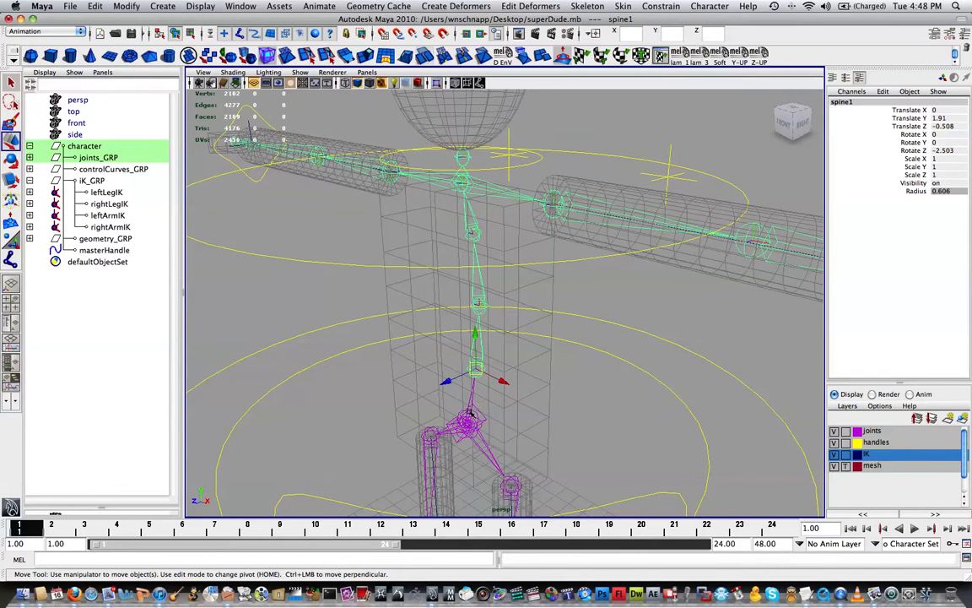
{"action": "left_click_drag", "start_coordinate": [479, 319], "coordinate": [479, 307], "text": "alt"}
{"action": "middle_click_drag", "start_coordinate": [480, 308], "coordinate": [466, 276], "text": "alt"}
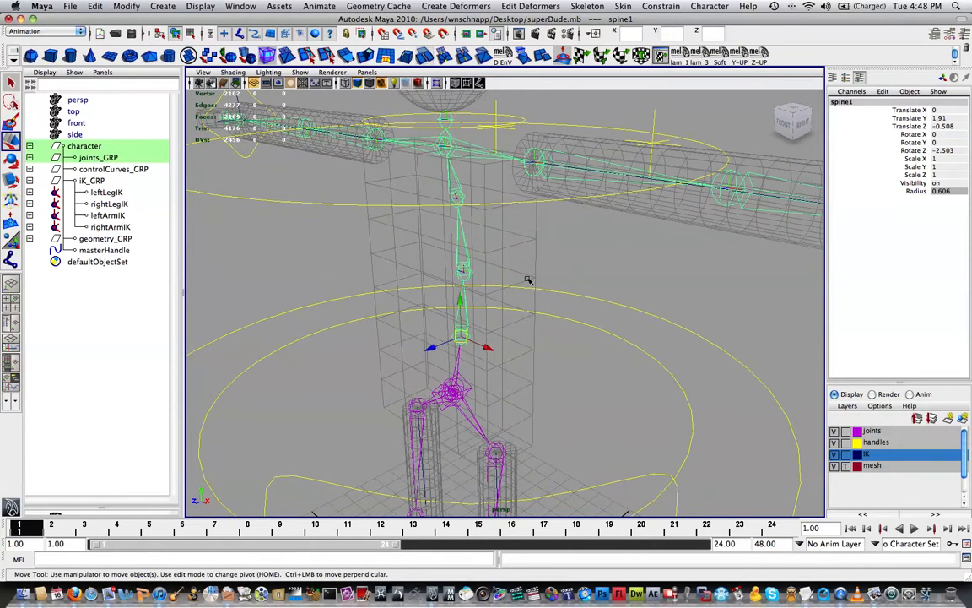
Start the IK Spline Handle Tool with its settings reset to defaults and Auto parent curve turned off
{"action": "key", "text": "space"}
{"action": "left_click", "coordinate": [598, 302]}
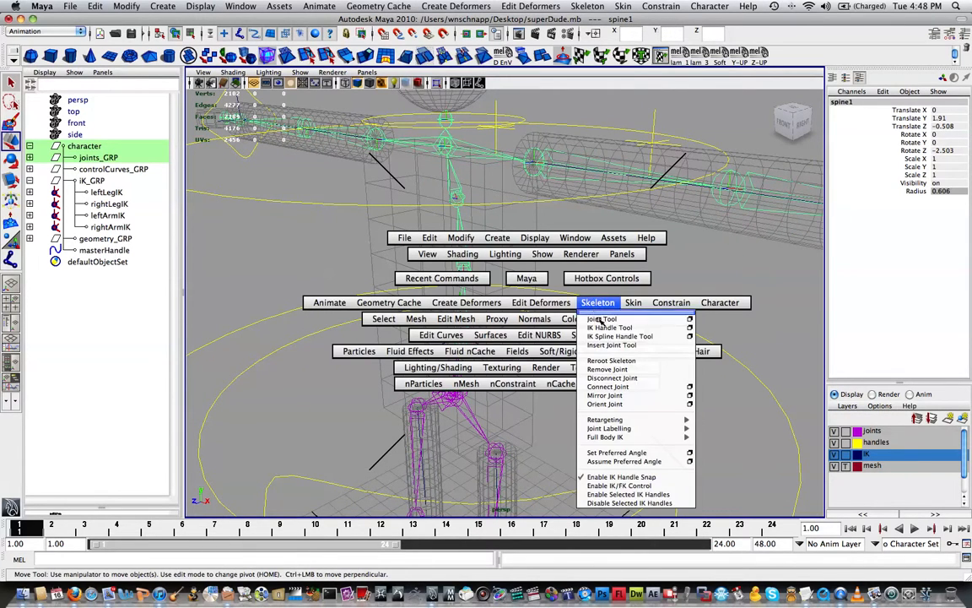
{"action": "left_click", "coordinate": [690, 336]}
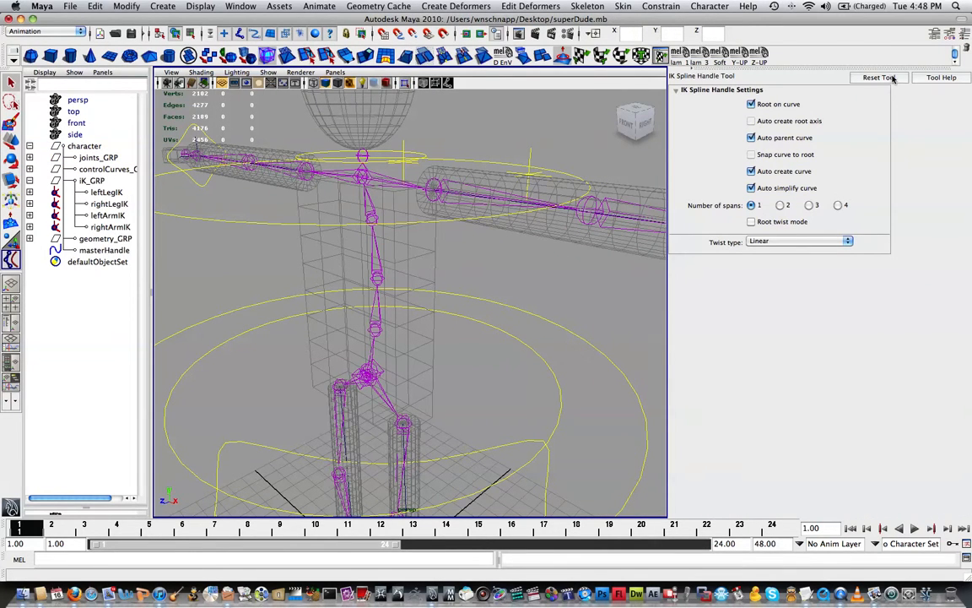
{"action": "left_click", "coordinate": [878, 77]}
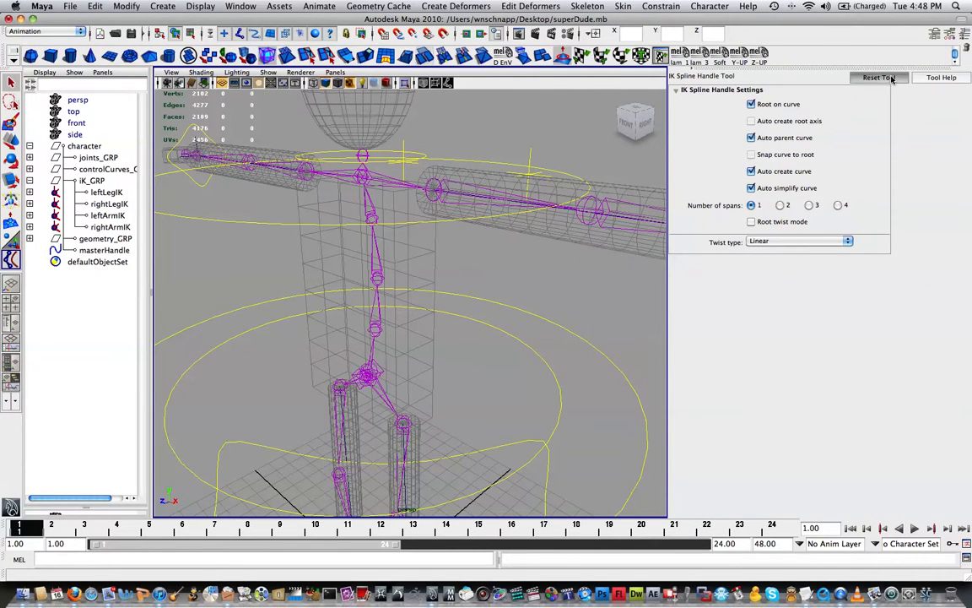
{"action": "left_click", "coordinate": [789, 138]}
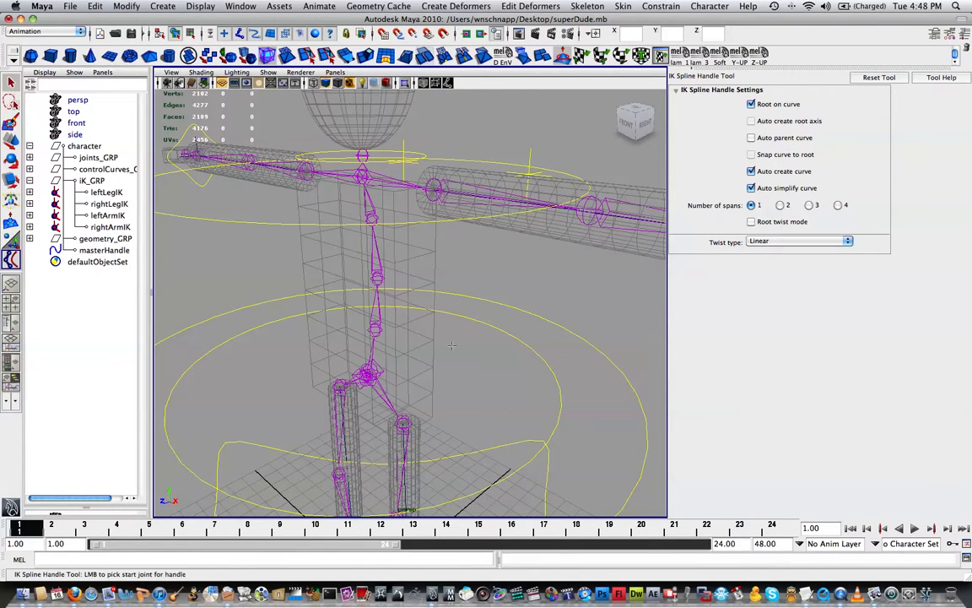
Examine the curvature of the spine joint chain from the character's side
{"action": "middle_click_drag", "start_coordinate": [410, 339], "coordinate": [487, 296], "text": "alt"}
{"action": "scroll", "coordinate": [487, 295], "scroll_direction": "up", "scroll_amount": 3}
{"action": "left_click_drag", "start_coordinate": [506, 305], "coordinate": [460, 298], "text": "alt"}
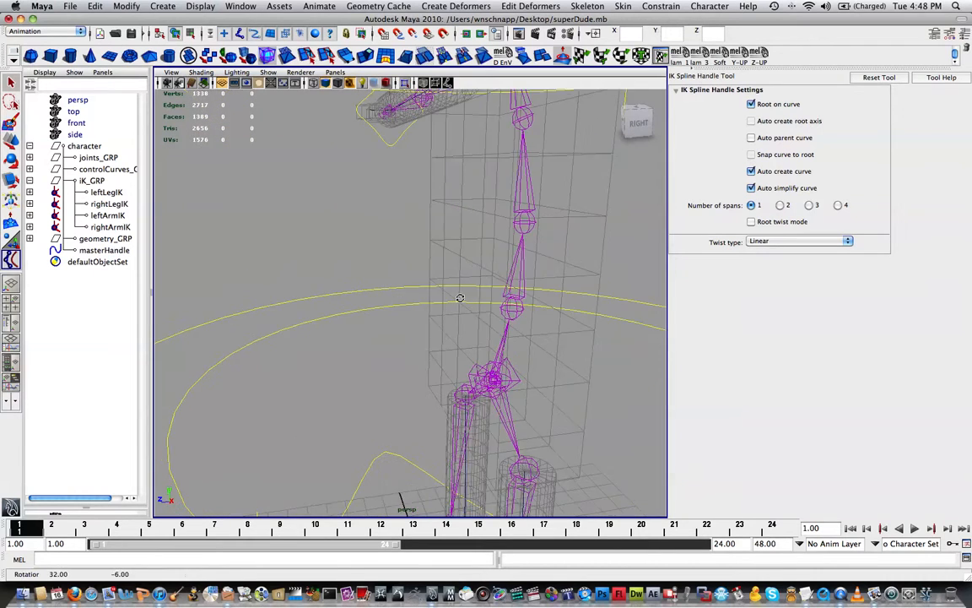
{"action": "scroll", "coordinate": [460, 298], "scroll_direction": "down", "scroll_amount": 5}
{"action": "middle_click_drag", "start_coordinate": [469, 275], "coordinate": [383, 279], "text": "alt"}
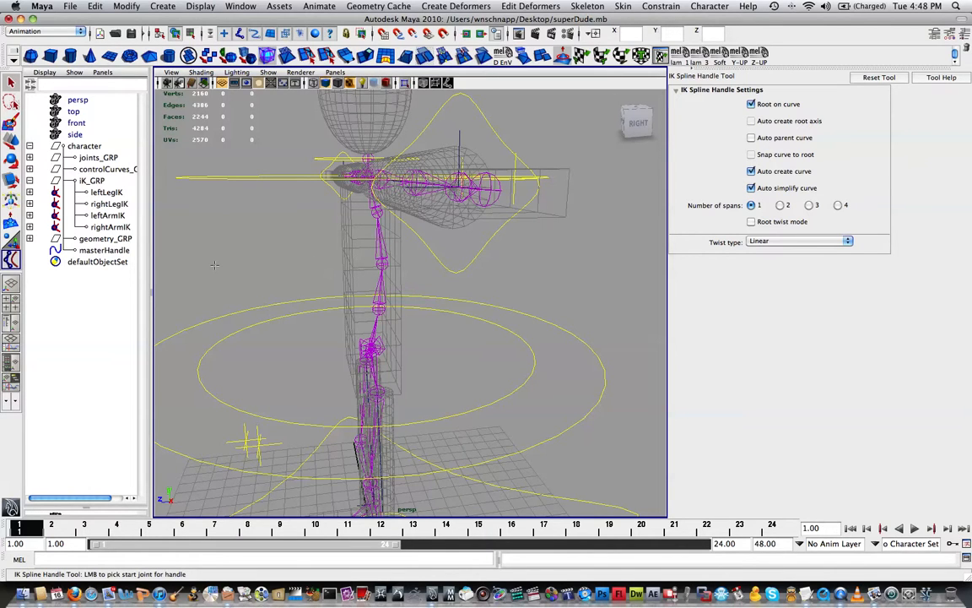
{"action": "left_click_drag", "start_coordinate": [320, 253], "coordinate": [365, 240], "text": "alt"}
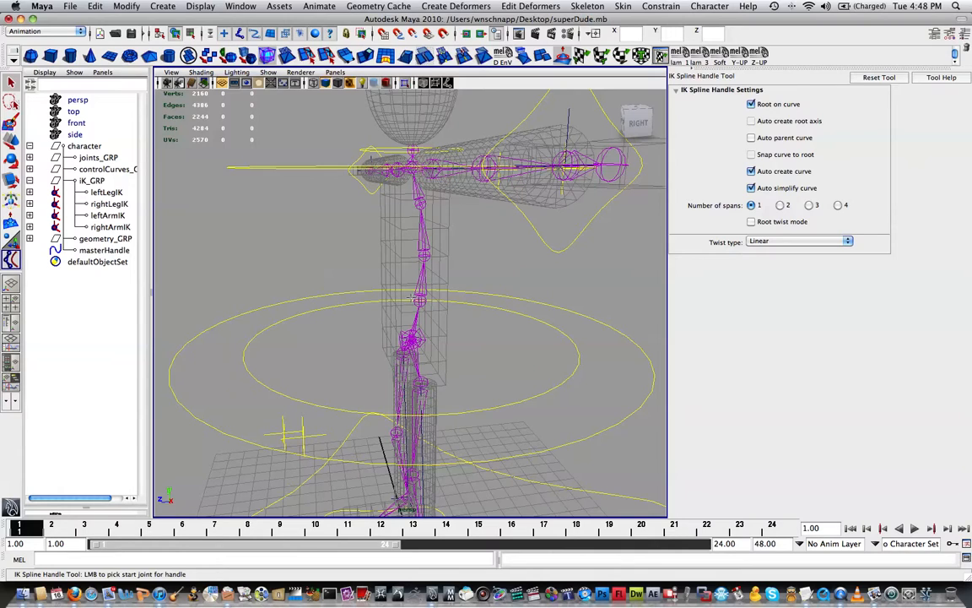
{"action": "left_click_drag", "start_coordinate": [308, 310], "coordinate": [392, 304], "text": "alt"}
{"action": "left_click_drag", "start_coordinate": [322, 305], "coordinate": [375, 305], "text": "alt"}
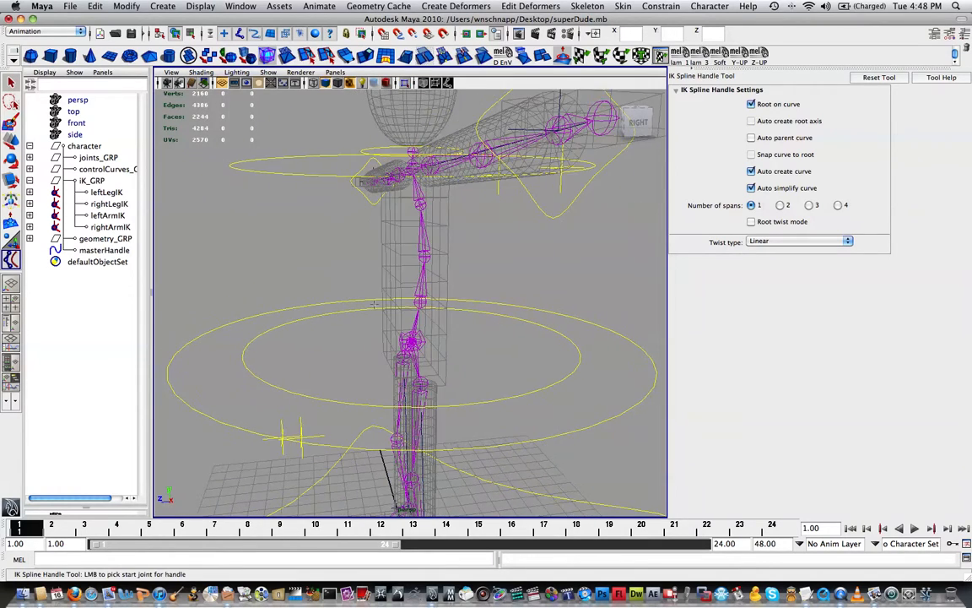
Select the inner hipsUpper control ring around the waist with the Move Tool and view it from an angle
{"action": "scroll", "coordinate": [470, 326], "scroll_direction": "down", "scroll_amount": 10}
{"action": "key", "text": "w"}
{"action": "scroll", "coordinate": [462, 350], "scroll_direction": "up", "scroll_amount": 8}
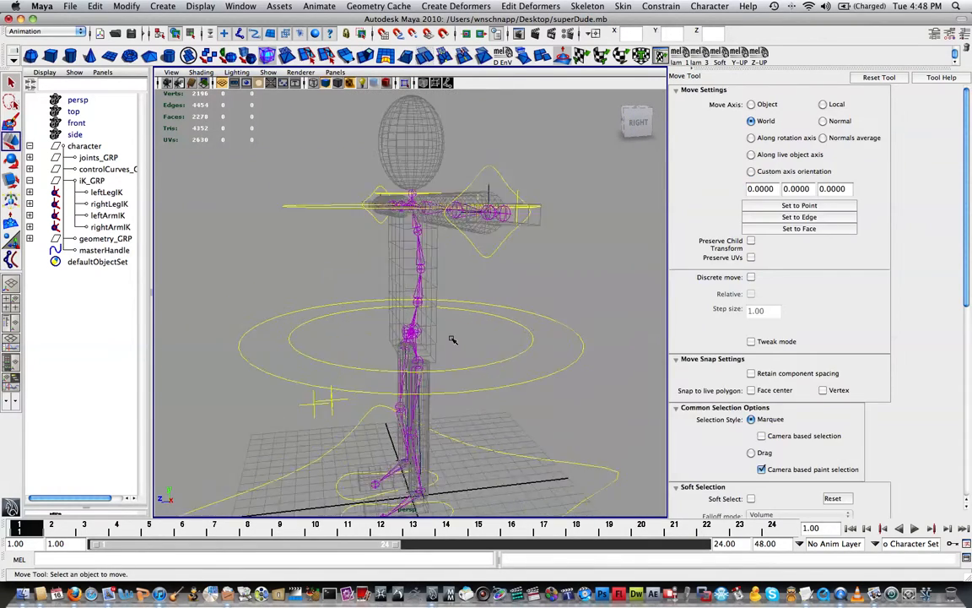
{"action": "left_click", "coordinate": [523, 319]}
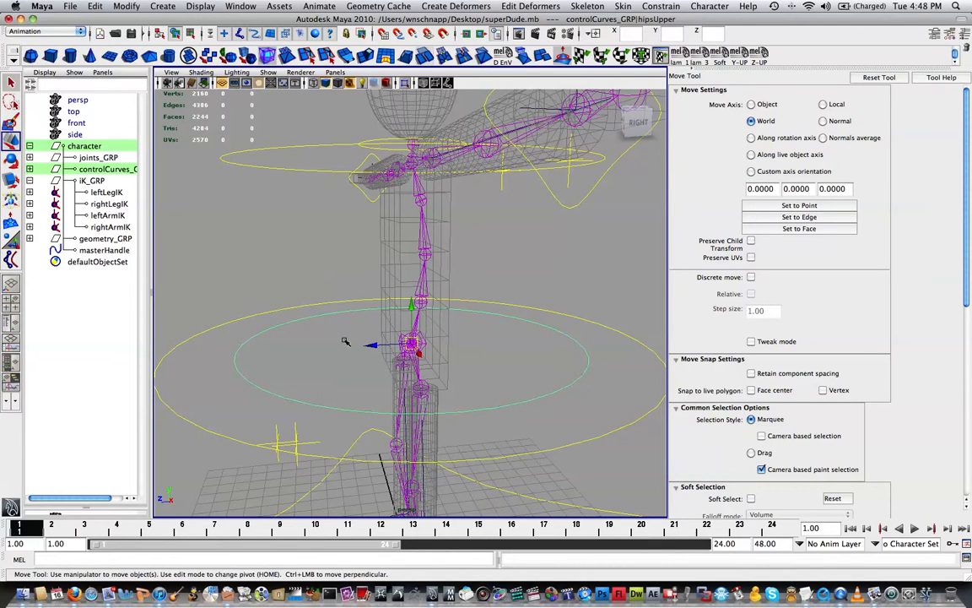
{"action": "left_click_drag", "start_coordinate": [345, 341], "coordinate": [450, 380], "text": "alt"}
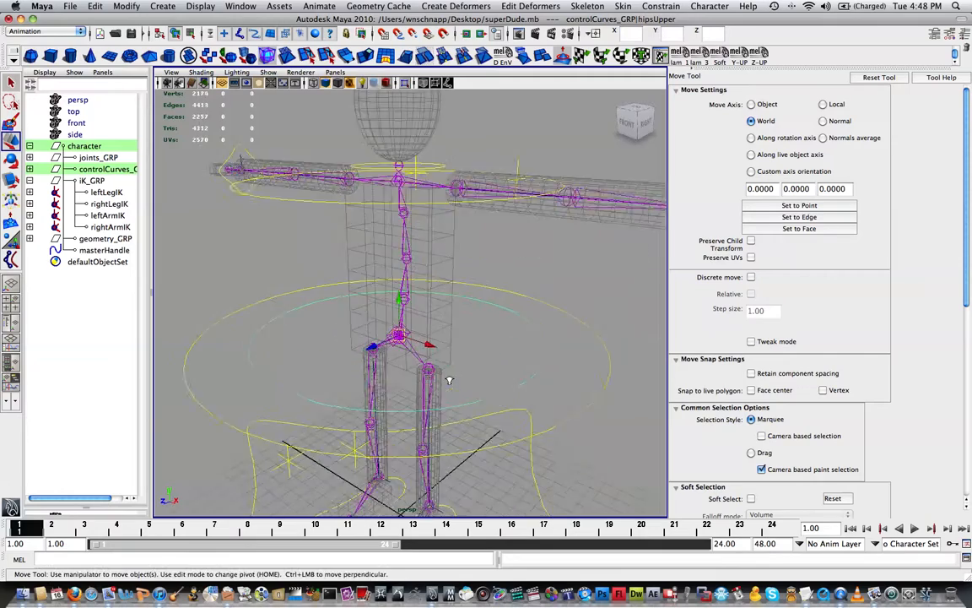
Create an IK spline handle running from the hipsUpper joint to the joint at the top of the spine, between the shoulders
{"action": "scroll", "coordinate": [450, 381], "scroll_direction": "up", "scroll_amount": 2}
{"action": "middle_click_drag", "start_coordinate": [450, 380], "coordinate": [475, 358], "text": "alt"}
{"action": "scroll", "coordinate": [485, 334], "scroll_direction": "up", "scroll_amount": 4}
{"action": "key", "text": "y"}
{"action": "scroll", "coordinate": [515, 323], "scroll_direction": "up", "scroll_amount": 6}
{"action": "scroll", "coordinate": [474, 358], "scroll_direction": "up", "scroll_amount": 4}
{"action": "scroll", "coordinate": [494, 330], "scroll_direction": "up", "scroll_amount": 4}
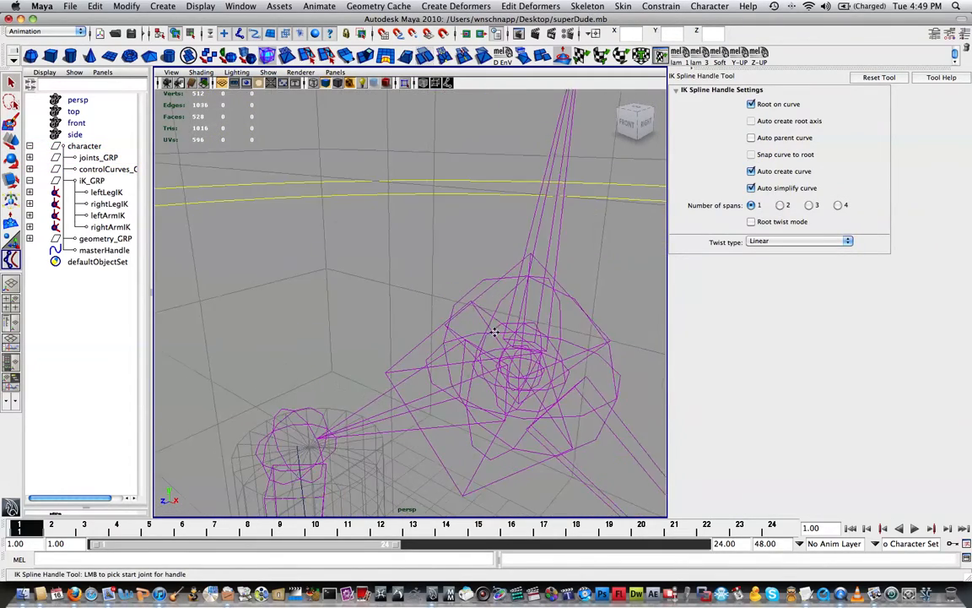
{"action": "left_click", "coordinate": [451, 330]}
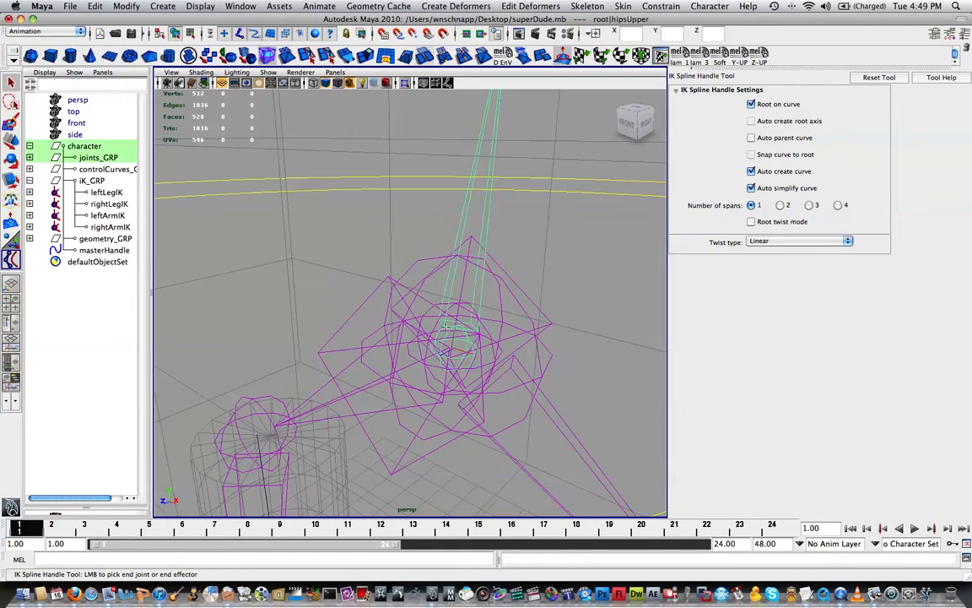
{"action": "scroll", "coordinate": [458, 339], "scroll_direction": "down", "scroll_amount": 6}
{"action": "middle_click_drag", "start_coordinate": [453, 114], "coordinate": [408, 371], "text": "alt"}
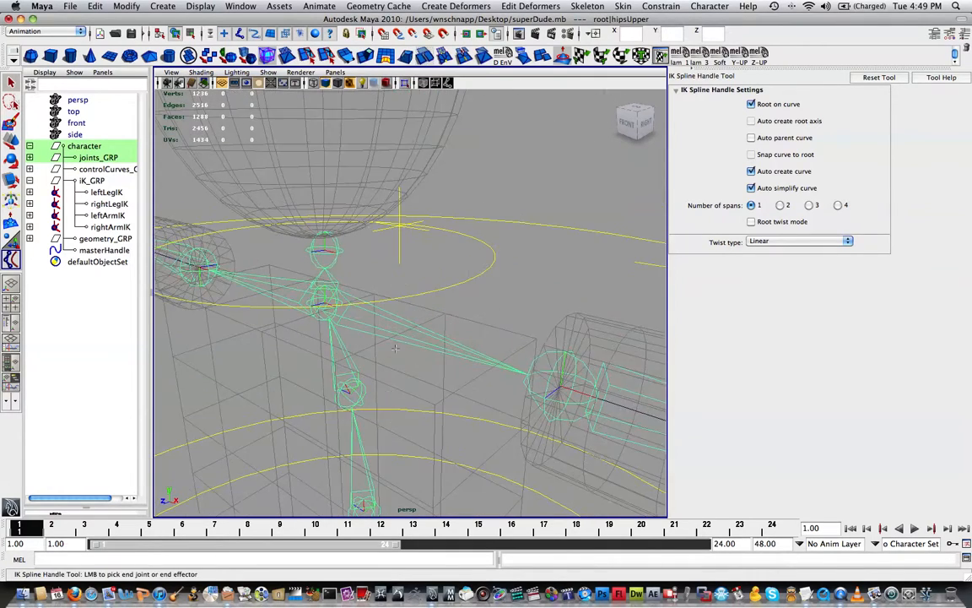
{"action": "scroll", "coordinate": [412, 325], "scroll_direction": "down", "scroll_amount": 3}
{"action": "middle_click_drag", "start_coordinate": [414, 312], "coordinate": [422, 281], "text": "alt"}
{"action": "left_click", "coordinate": [351, 271]}
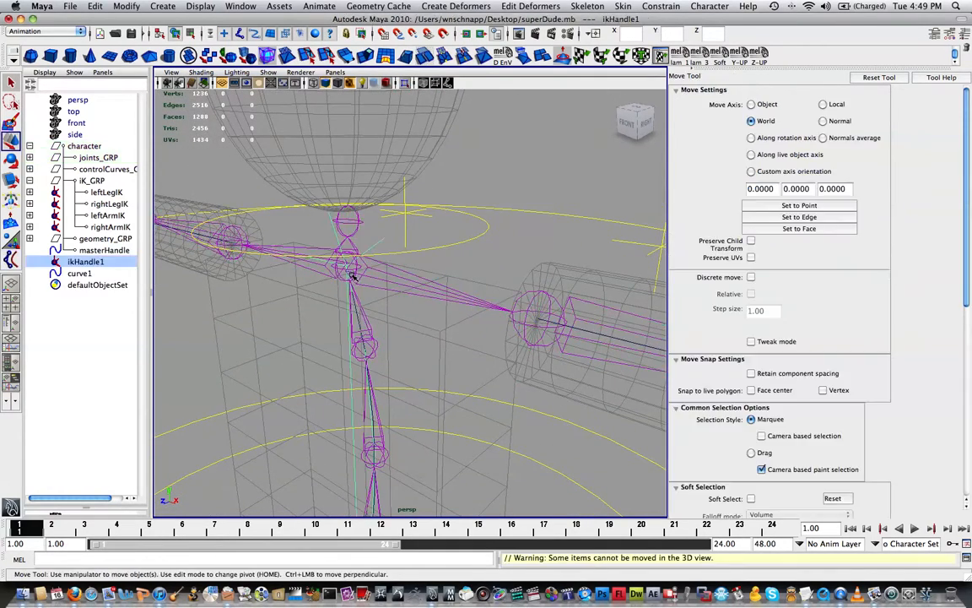
Rename the new spline IK handle as spineIK
{"action": "middle_click_drag", "start_coordinate": [478, 399], "coordinate": [456, 286], "text": "alt"}
{"action": "scroll", "coordinate": [439, 338], "scroll_direction": "down", "scroll_amount": 5}
{"action": "left_click_drag", "start_coordinate": [428, 369], "coordinate": [477, 325], "text": "alt"}
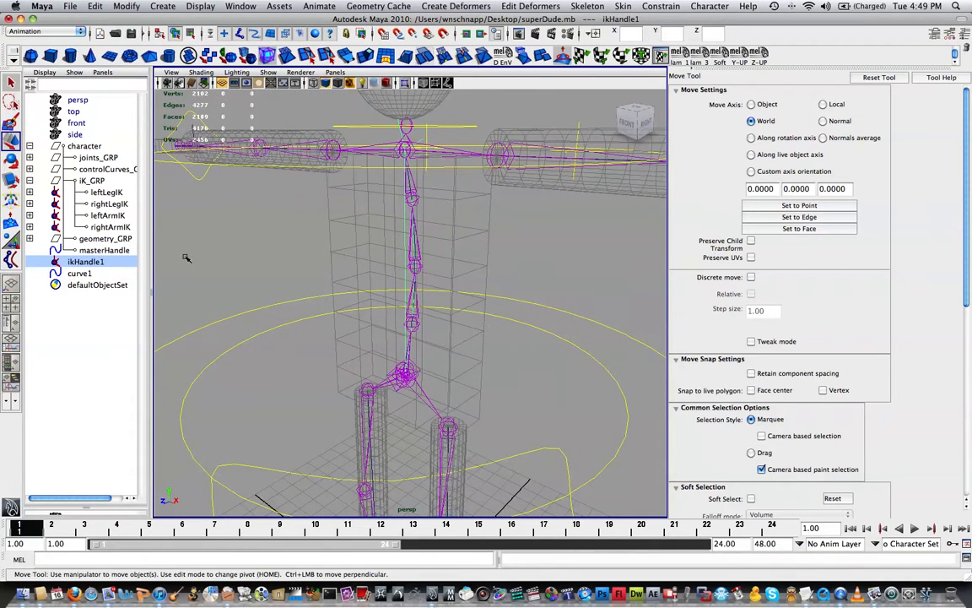
{"action": "double_click", "coordinate": [88, 260]}
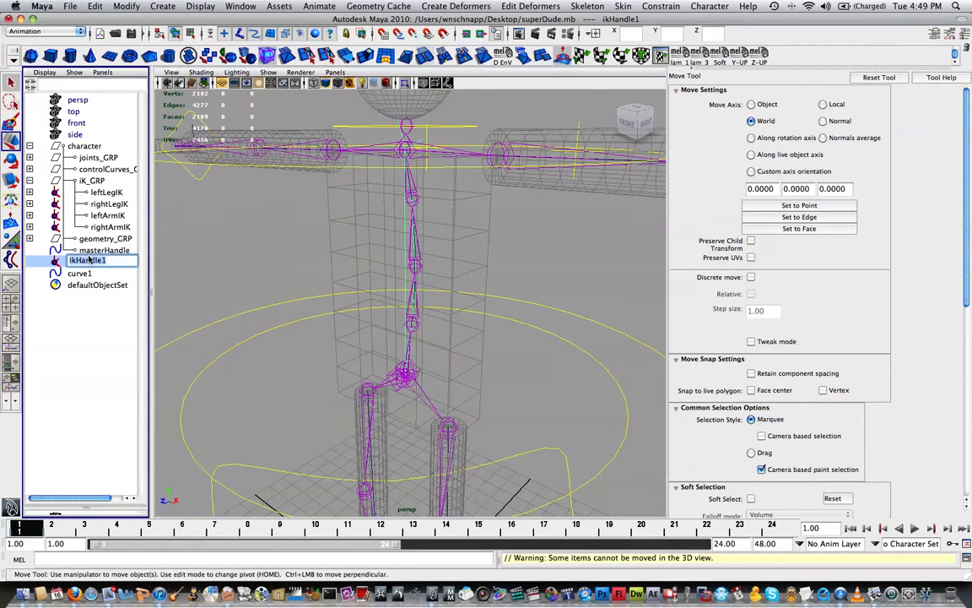
{"action": "type", "text": "spie"}
{"action": "key", "text": "Return"}
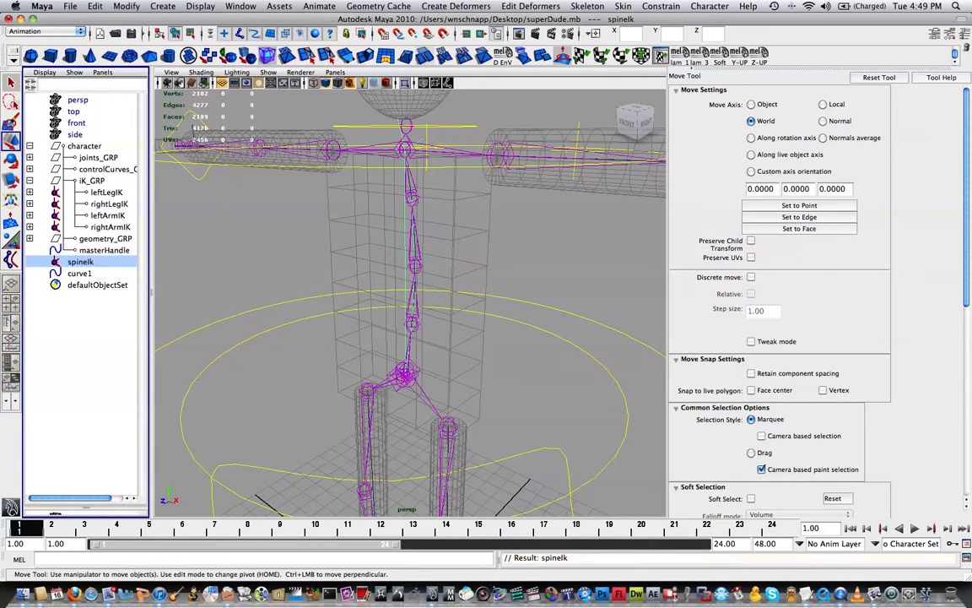
{"action": "double_click", "coordinate": [105, 263]}
{"action": "key", "text": "Right"}
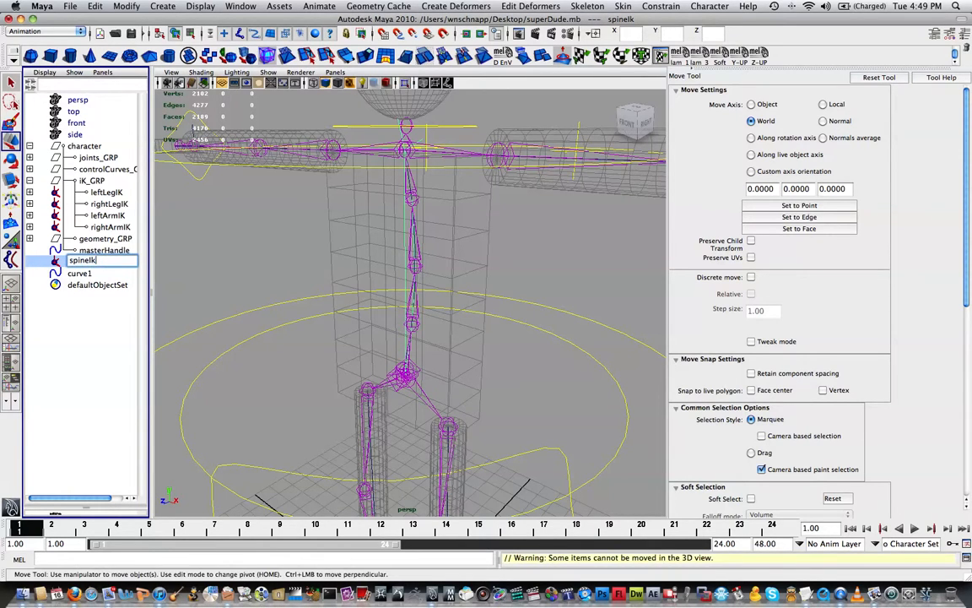
{"action": "key", "text": "Return"}
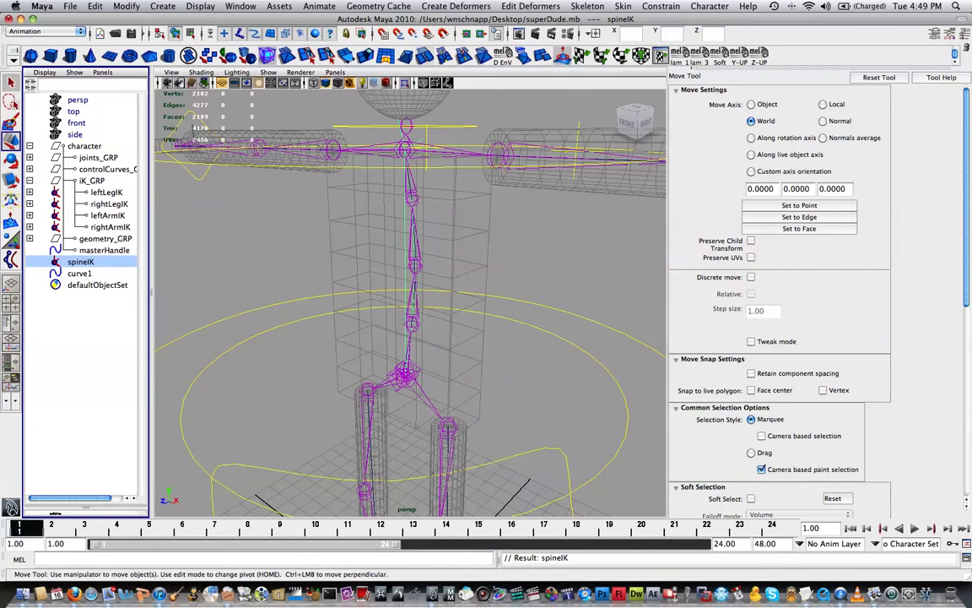
Rename the new spline's curve as spineCurve
{"action": "double_click", "coordinate": [81, 274]}
{"action": "type", "text": "spine"}
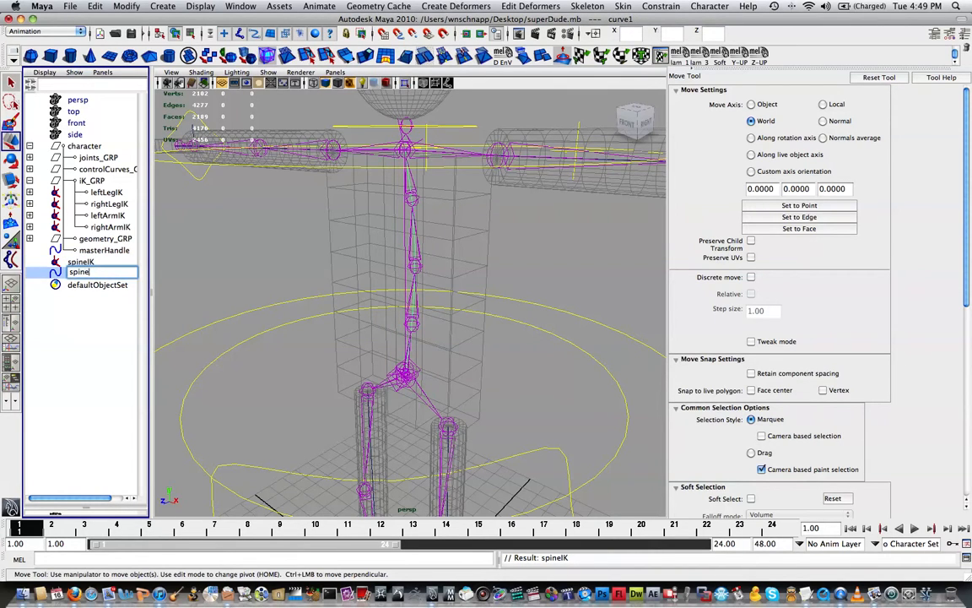
{"action": "type", "text": "Curve"}
{"action": "key", "text": "Return"}
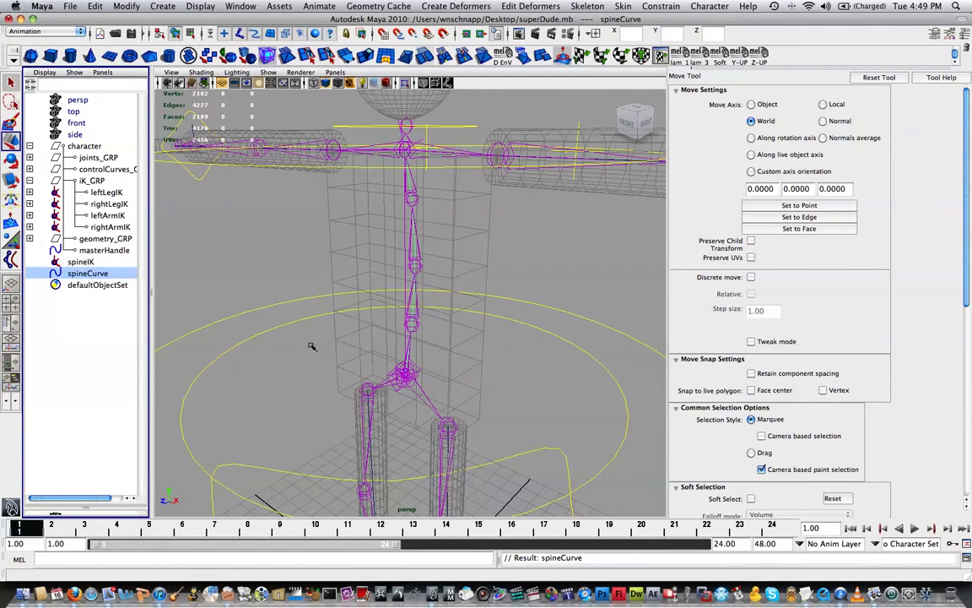
Show spineCurve's control vertices and try moving the one beside the lower spine, undoing the move
{"action": "left_click_drag", "start_coordinate": [457, 200], "coordinate": [469, 235], "text": "alt"}
{"action": "mouse_move", "coordinate": [380, 215]}
{"action": "left_mouse_down", "text": "alt"}
{"action": "mouse_move", "coordinate": [397, 224]}
{"action": "mouse_move", "coordinate": [387, 213]}
{"action": "left_mouse_up", "text": "alt"}
{"action": "scroll", "coordinate": [401, 286], "scroll_direction": "up", "scroll_amount": 6}
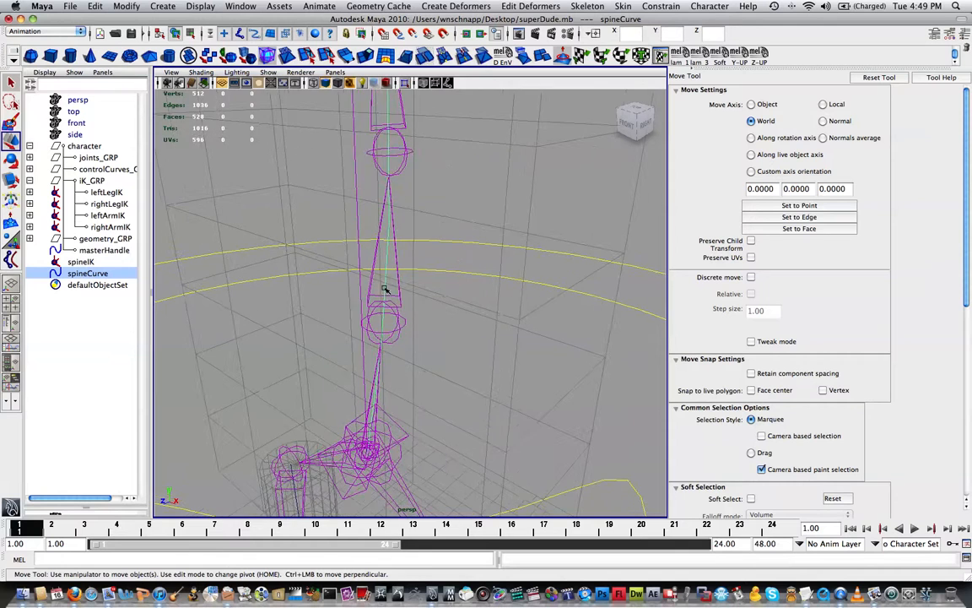
{"action": "right_click", "coordinate": [356, 276]}
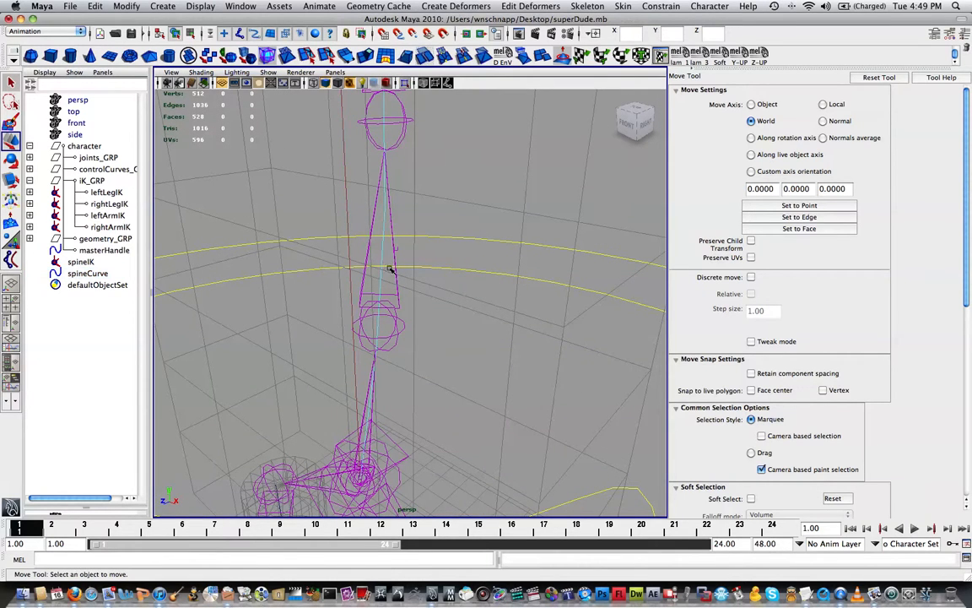
{"action": "right_click_drag", "start_coordinate": [380, 276], "coordinate": [318, 275]}
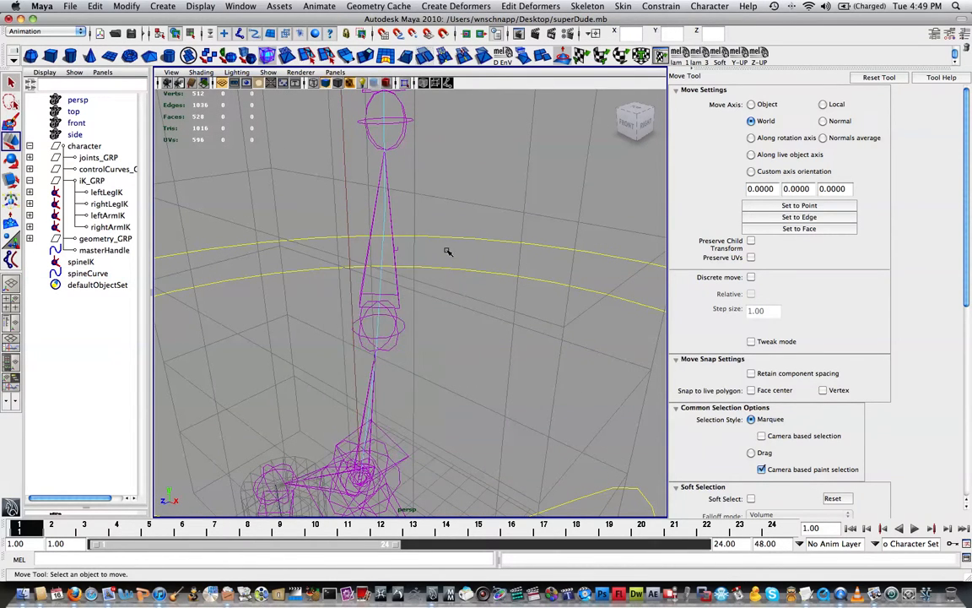
{"action": "left_click", "coordinate": [398, 263]}
{"action": "key", "text": "super+z"}
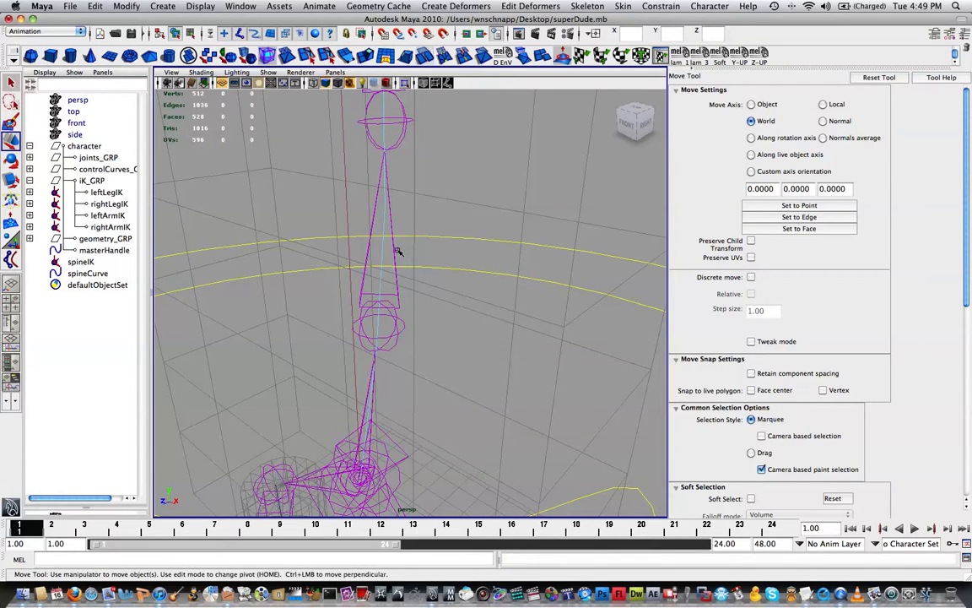
{"action": "left_click", "coordinate": [395, 250]}
{"action": "left_click_drag", "start_coordinate": [396, 250], "coordinate": [568, 282]}
{"action": "key", "text": "super+z"}
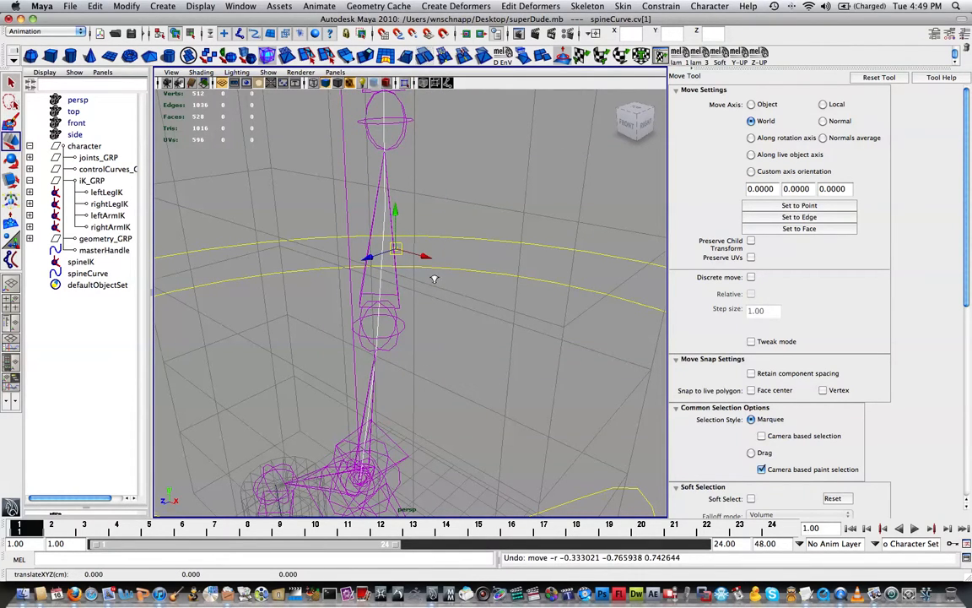
Create cluster deformers for all of spineCurve's control vertices with the Cluster Curve command
{"action": "scroll", "coordinate": [434, 278], "scroll_direction": "down", "scroll_amount": 7}
{"action": "middle_click_drag", "start_coordinate": [405, 305], "coordinate": [397, 291], "text": "alt"}
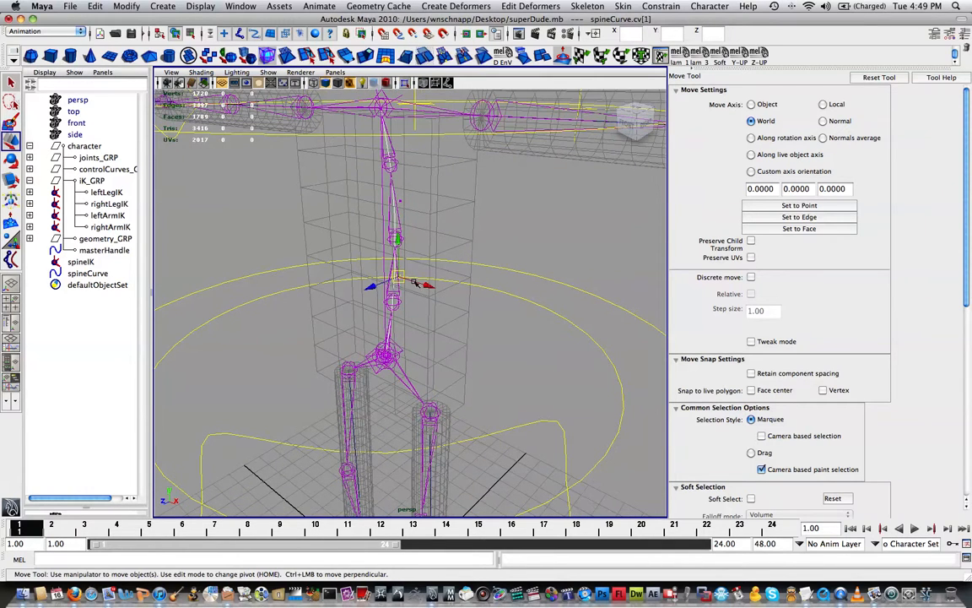
{"action": "left_click", "coordinate": [411, 280]}
{"action": "left_click", "coordinate": [415, 280]}
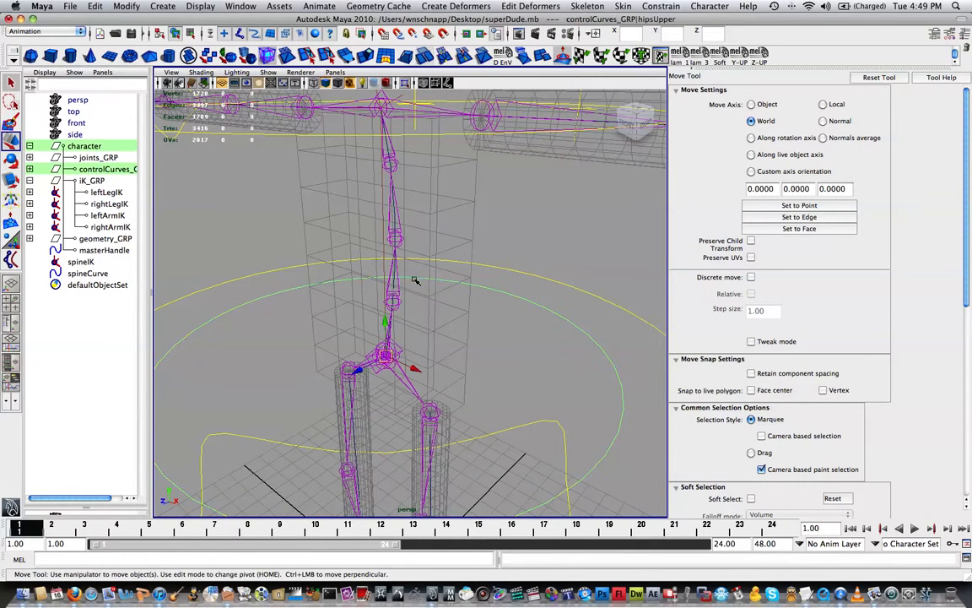
{"action": "left_click", "coordinate": [88, 273]}
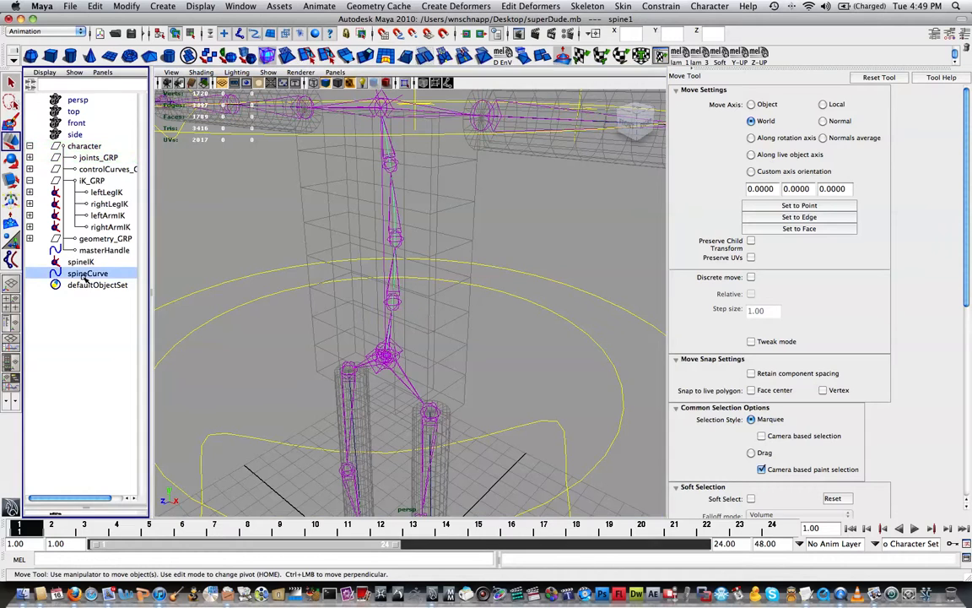
{"action": "key", "text": "space"}
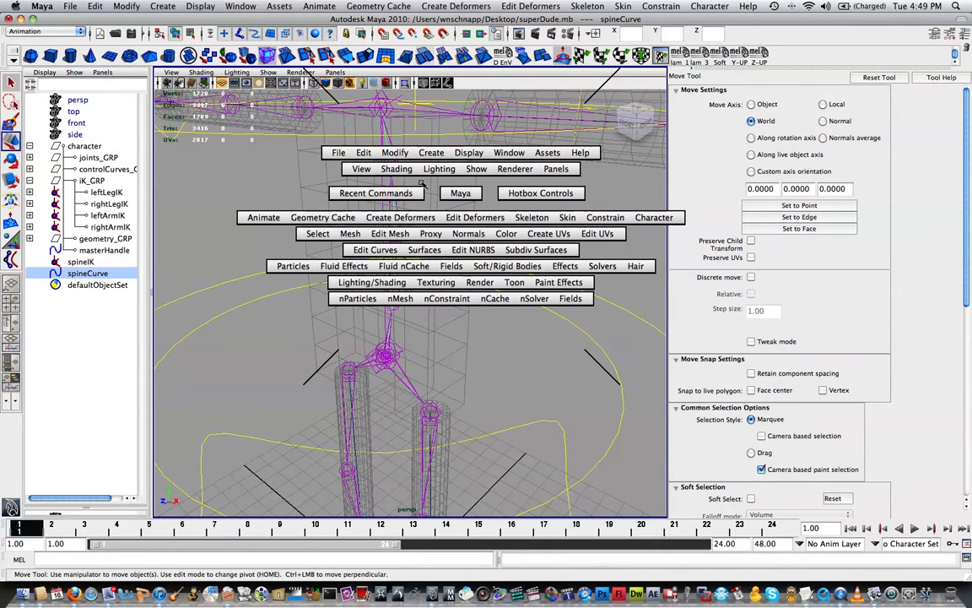
{"action": "left_click", "coordinate": [372, 251]}
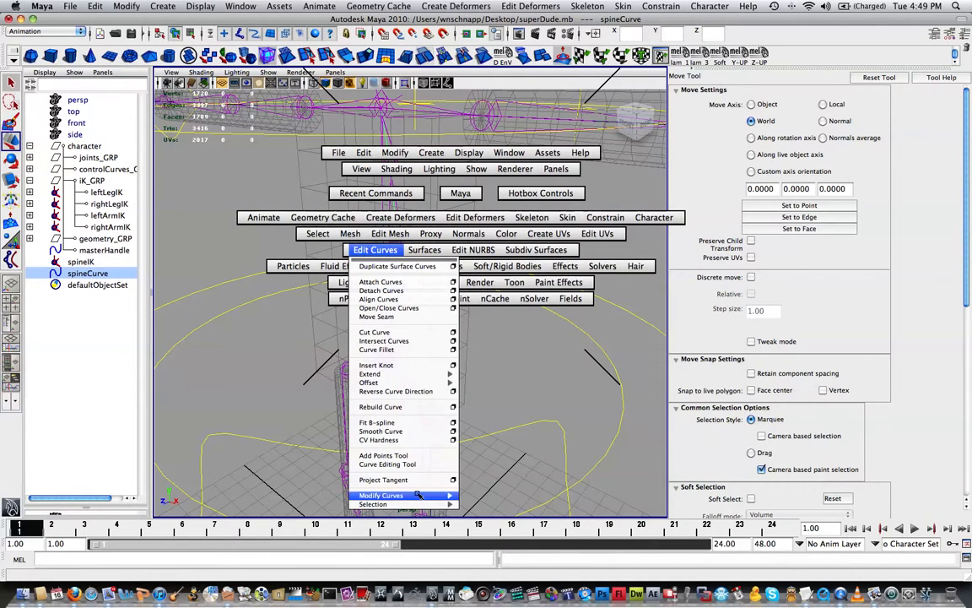
{"action": "mouse_move", "coordinate": [409, 504]}
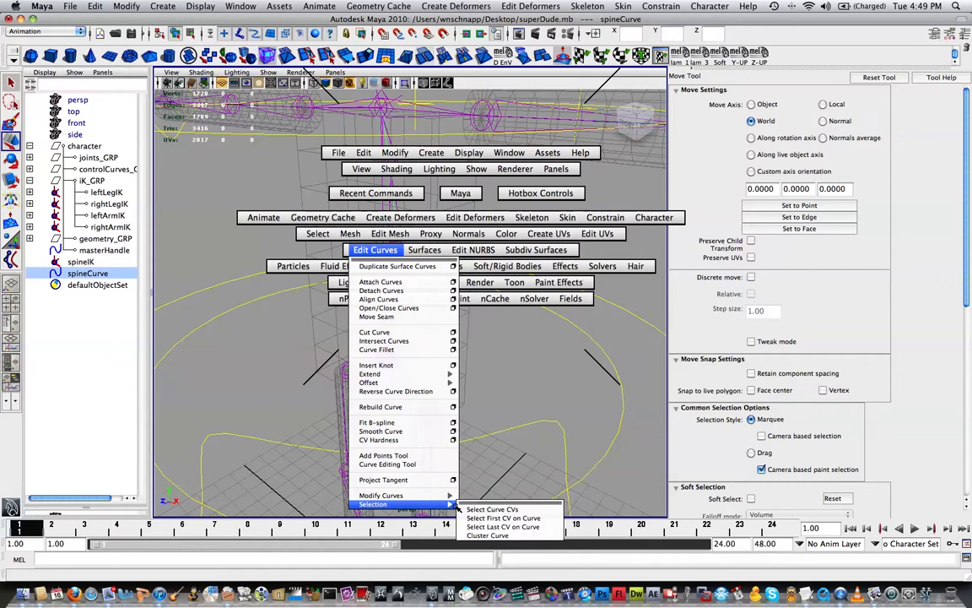
{"action": "left_click", "coordinate": [498, 536]}
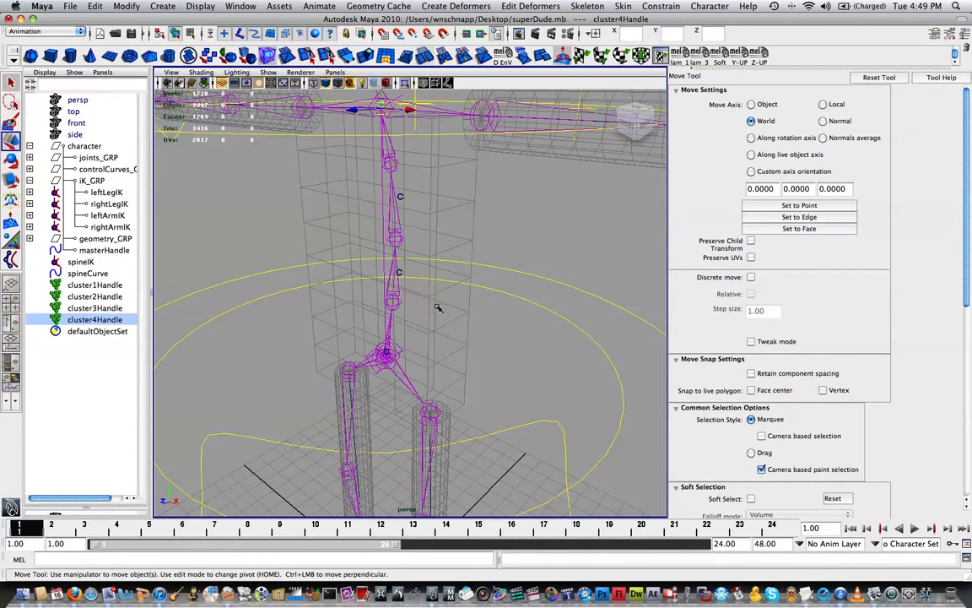
{"action": "key", "text": "space"}
{"action": "key", "text": "space"}
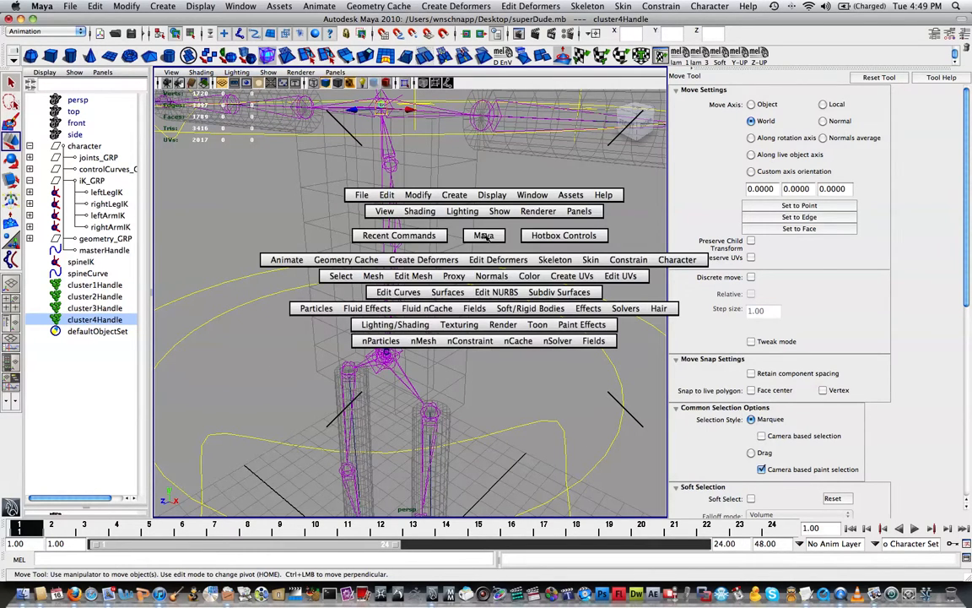
{"action": "left_click", "coordinate": [431, 260]}
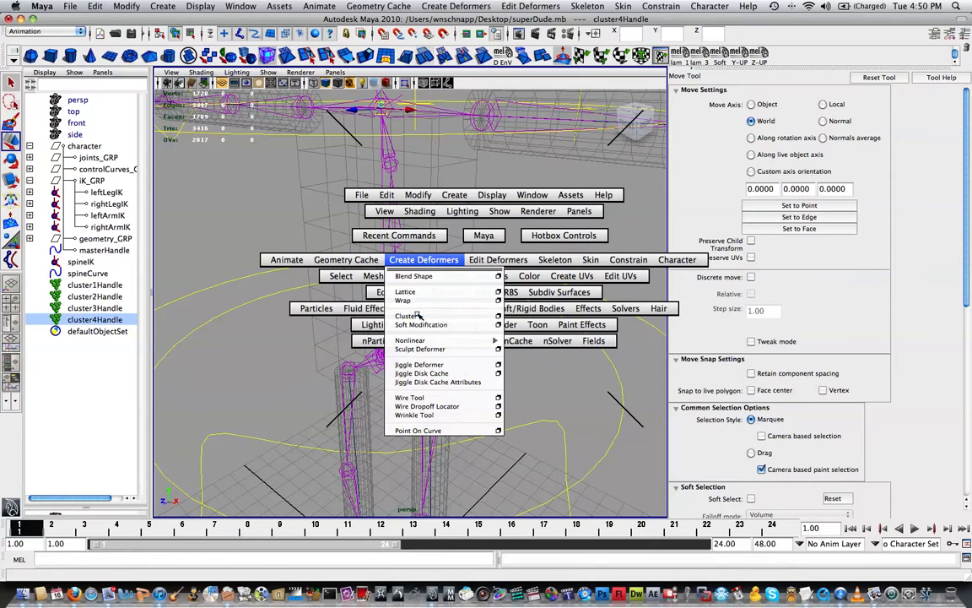
{"action": "left_click", "coordinate": [300, 379]}
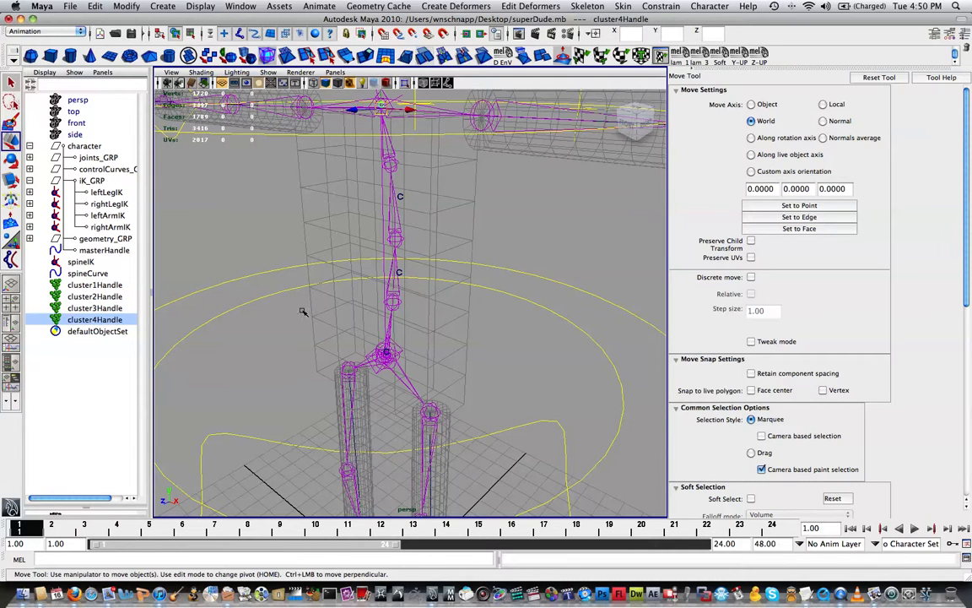
Rename cluster1Handle as spineCluster_01 and cluster2Handle as spineCluster_02
{"action": "left_click", "coordinate": [94, 285]}
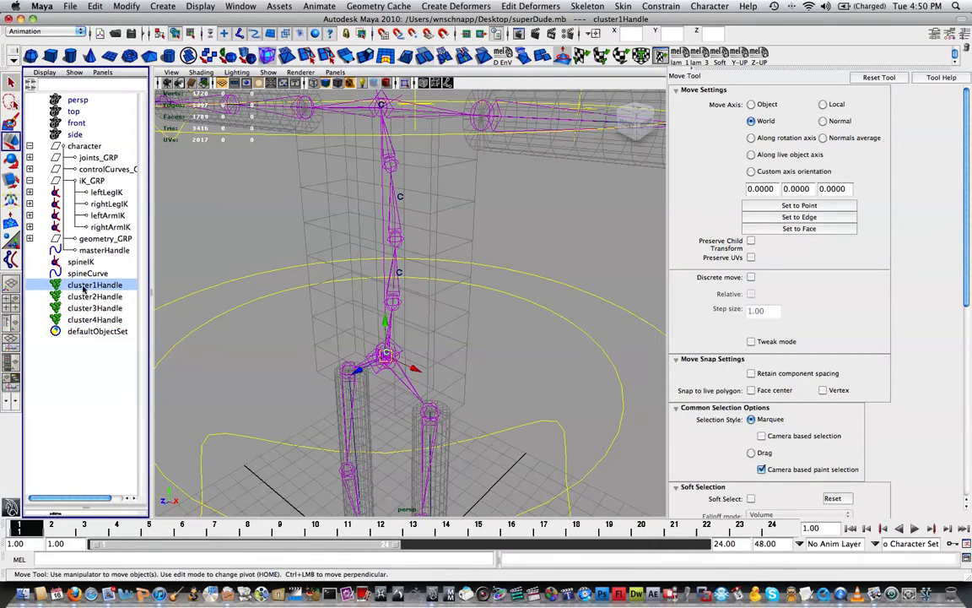
{"action": "double_click", "coordinate": [83, 287]}
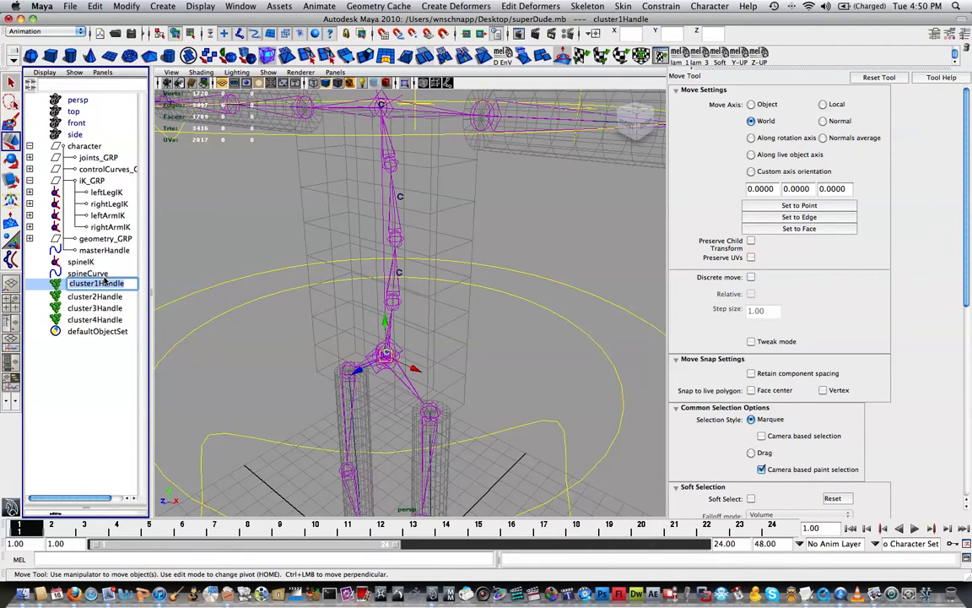
{"action": "type", "text": "spineC"}
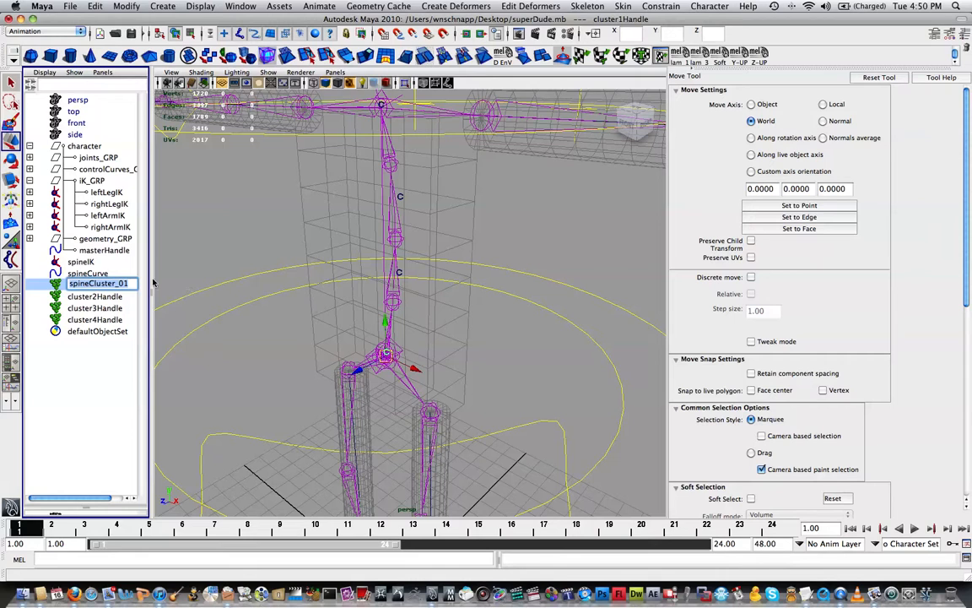
{"action": "double_click", "coordinate": [88, 297]}
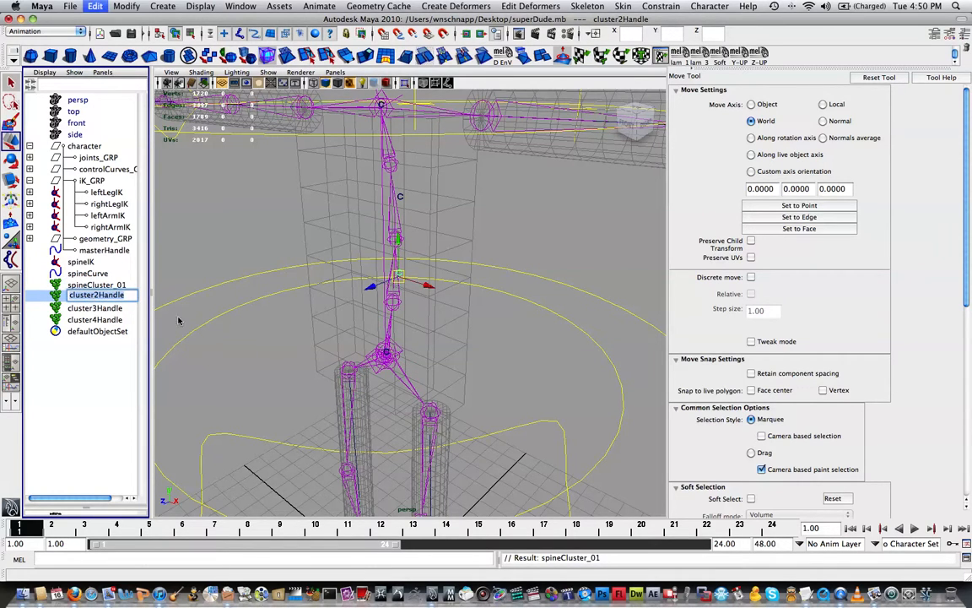
{"action": "type", "text": "spineCluster_01"}
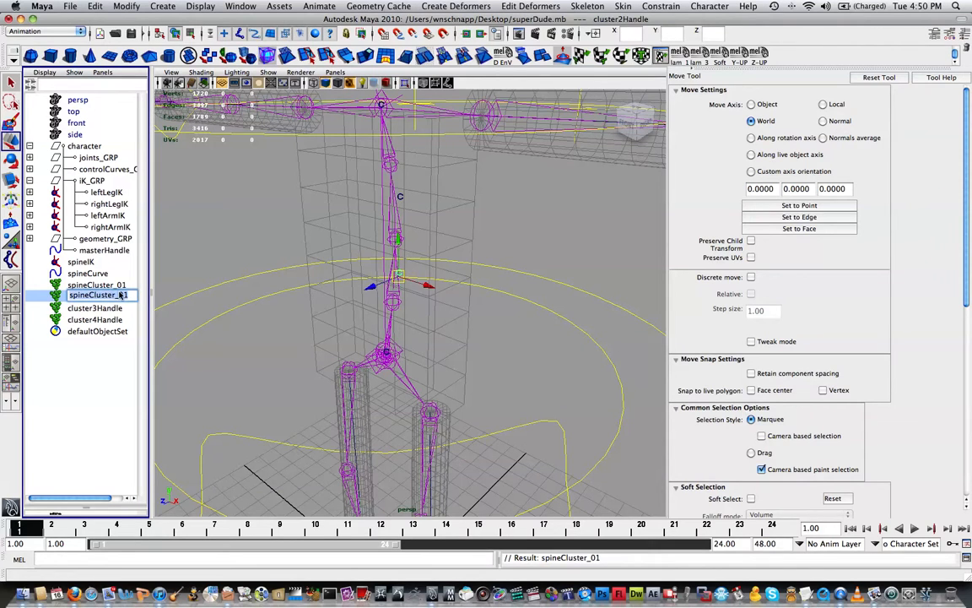
{"action": "key", "text": "Return"}
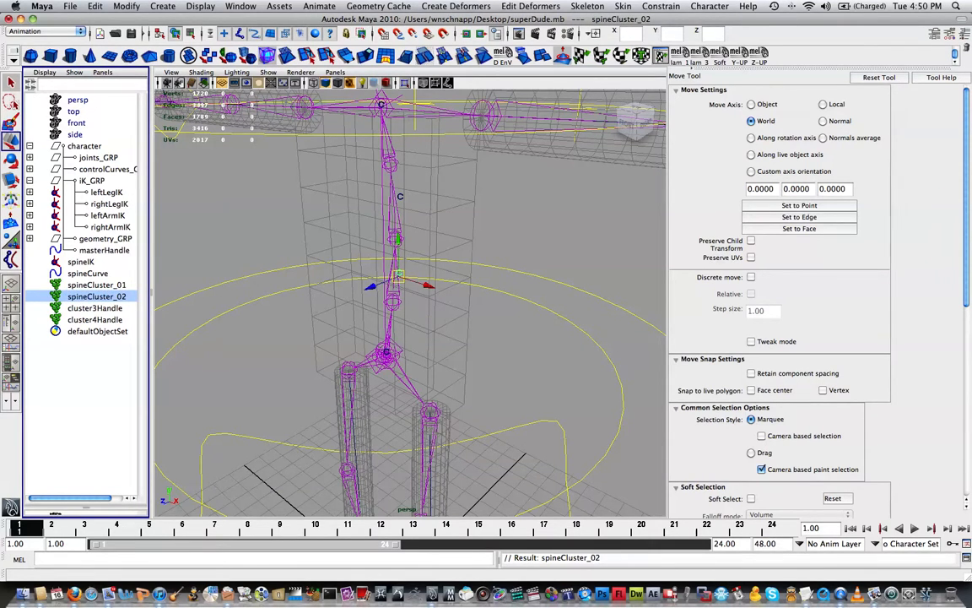
Rename cluster3Handle as spineCluster_03 and cluster4Handle as spineCluster_04
{"action": "double_click", "coordinate": [95, 308]}
{"action": "type", "text": "spineCluster_01"}
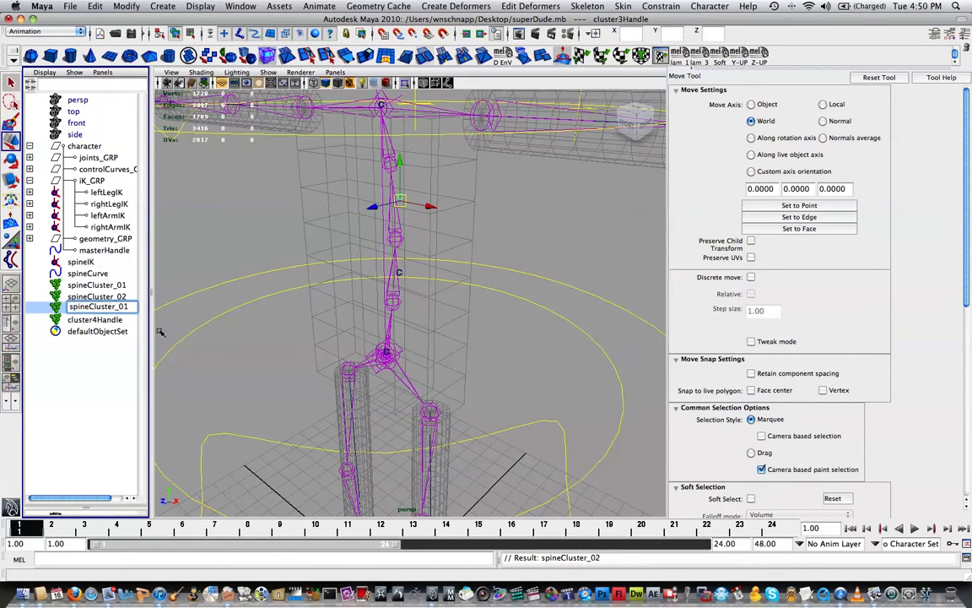
{"action": "key", "text": "BackSpace"}
{"action": "type", "text": "3"}
{"action": "key", "text": "Return"}
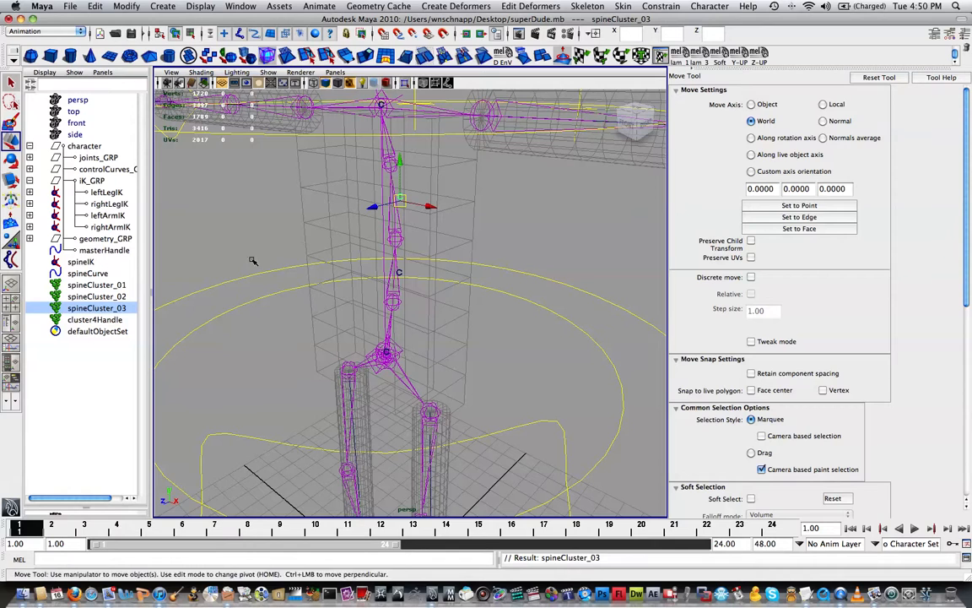
{"action": "double_click", "coordinate": [94, 320]}
{"action": "key", "text": "super+v"}
{"action": "key", "text": "BackSpace"}
{"action": "type", "text": "4"}
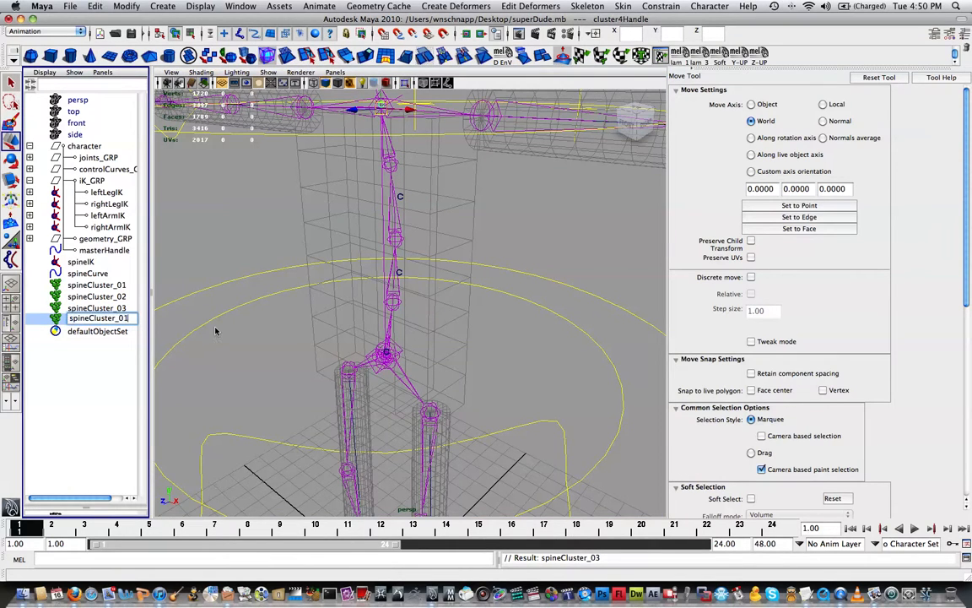
{"action": "key", "text": "Return"}
Group the four spine clusters and name the group spineCluster_GRP
{"action": "left_click", "coordinate": [120, 286], "text": "shift"}
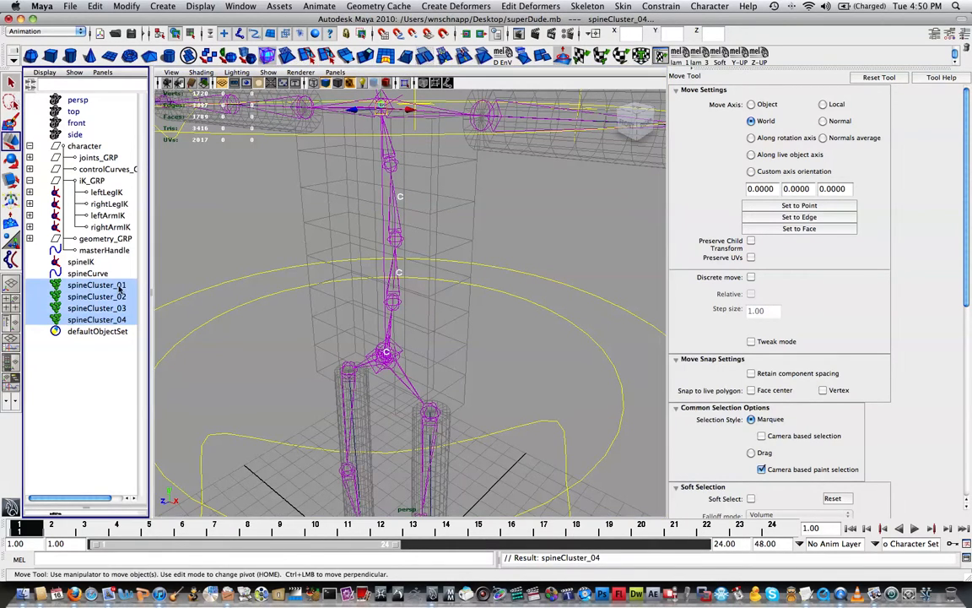
{"action": "key", "text": "super+g"}
{"action": "double_click", "coordinate": [85, 284]}
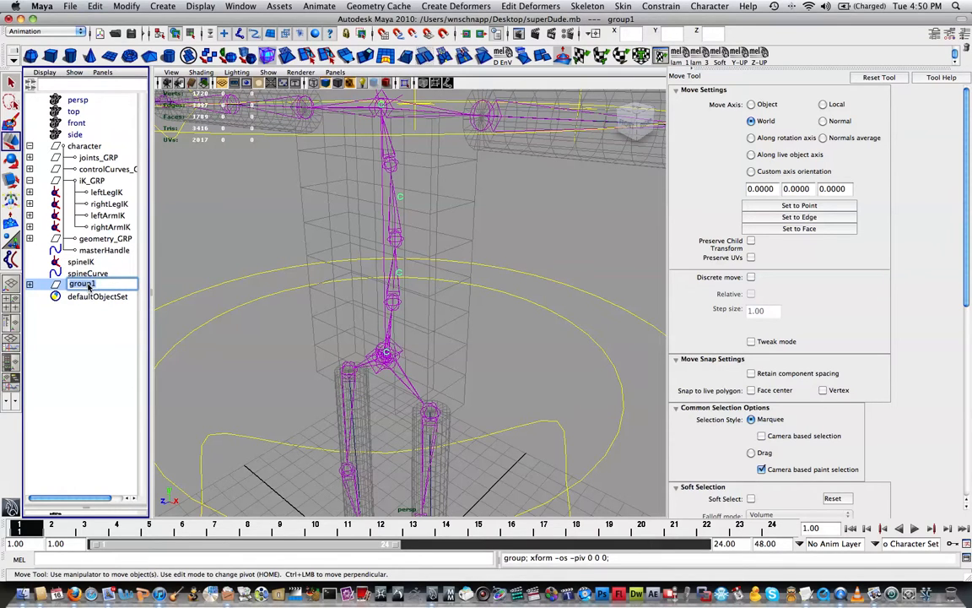
{"action": "type", "text": "spineCluster_01"}
{"action": "type", "text": "GRP"}
{"action": "key", "text": "Return"}
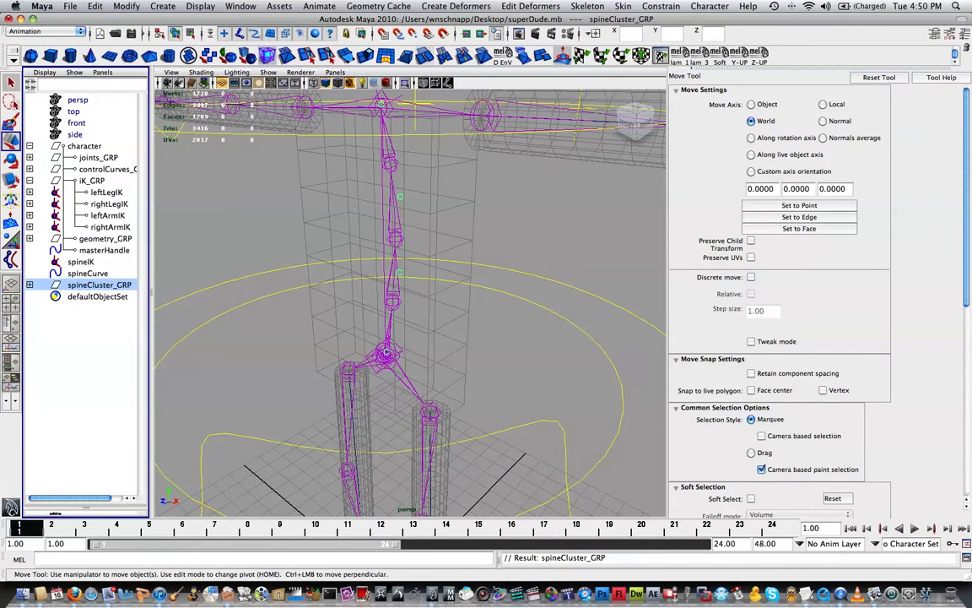
Parent spineIK, spineCurve and spineCluster_GRP under the iK_GRP group
{"action": "left_click", "coordinate": [81, 262], "text": "shift"}
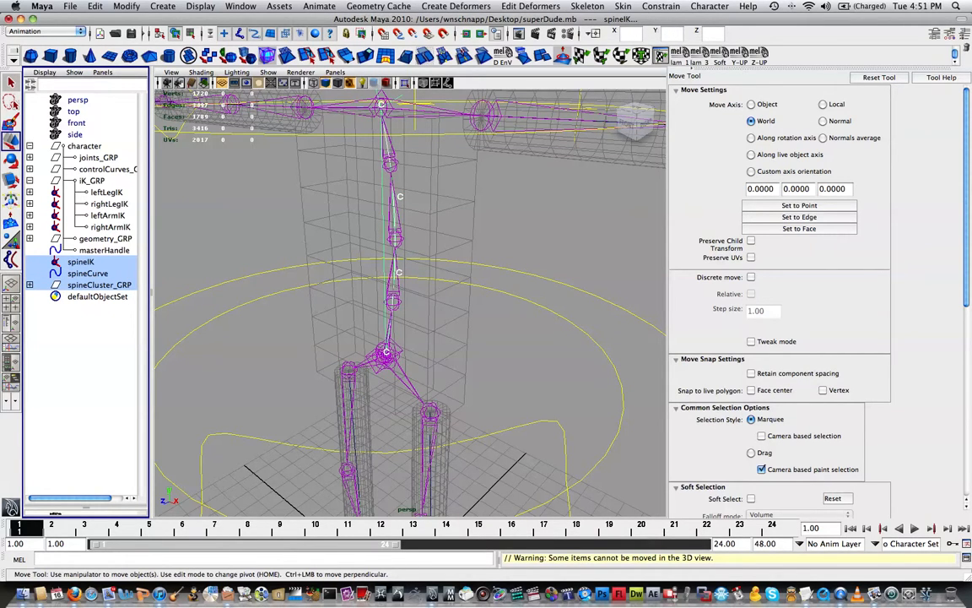
{"action": "middle_click_drag", "start_coordinate": [81, 262], "coordinate": [90, 183]}
{"action": "left_click_drag", "start_coordinate": [259, 307], "coordinate": [565, 336], "text": "alt"}
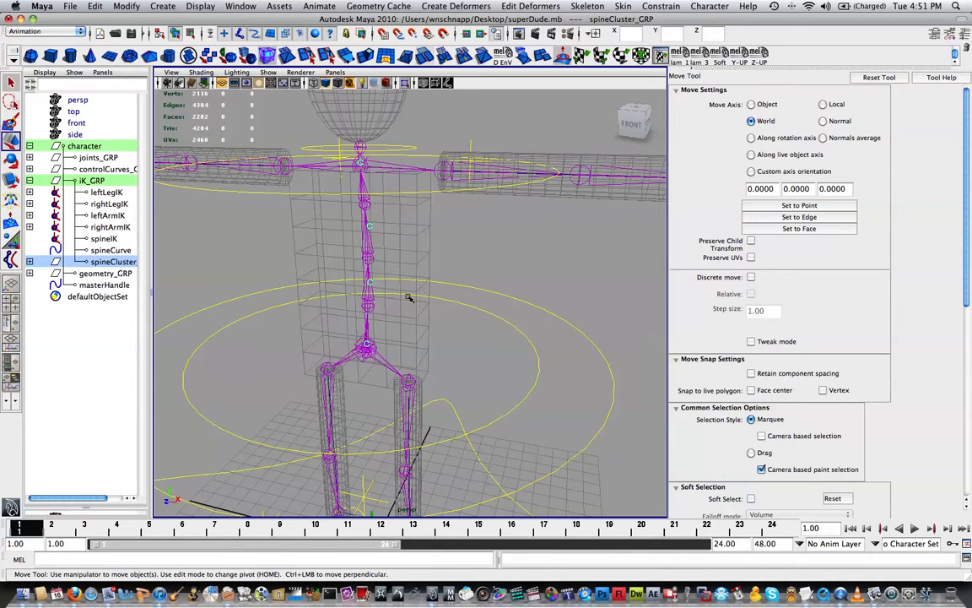
Select the hipsUpper control ring around the waist and examine the rig's control curves from the shoulders down to the feet
{"action": "left_click", "coordinate": [494, 312]}
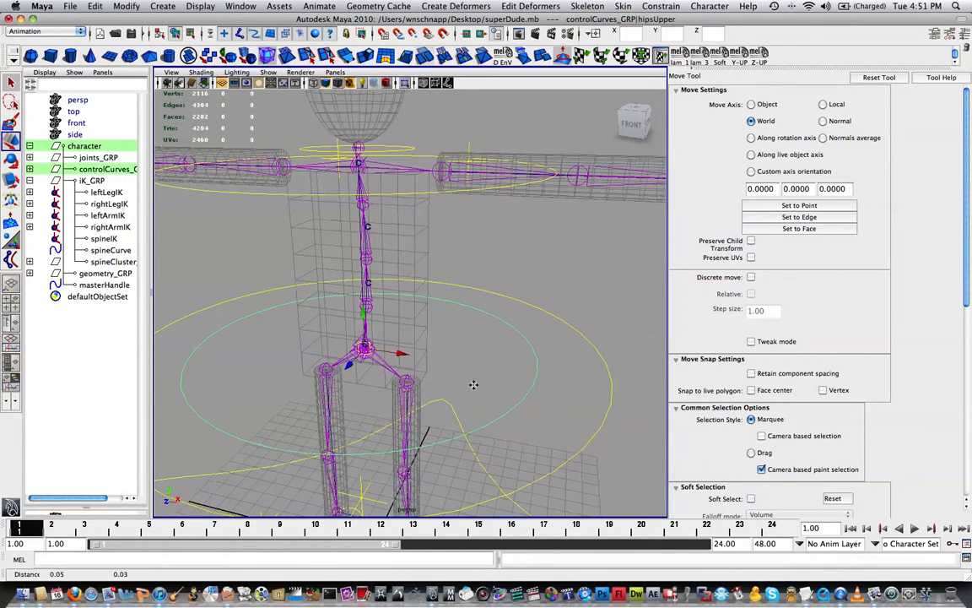
{"action": "middle_click_drag", "start_coordinate": [473, 384], "coordinate": [468, 364], "text": "alt"}
{"action": "scroll", "coordinate": [469, 364], "scroll_direction": "down", "scroll_amount": 5}
{"action": "left_click_drag", "start_coordinate": [468, 364], "coordinate": [515, 369], "text": "alt"}
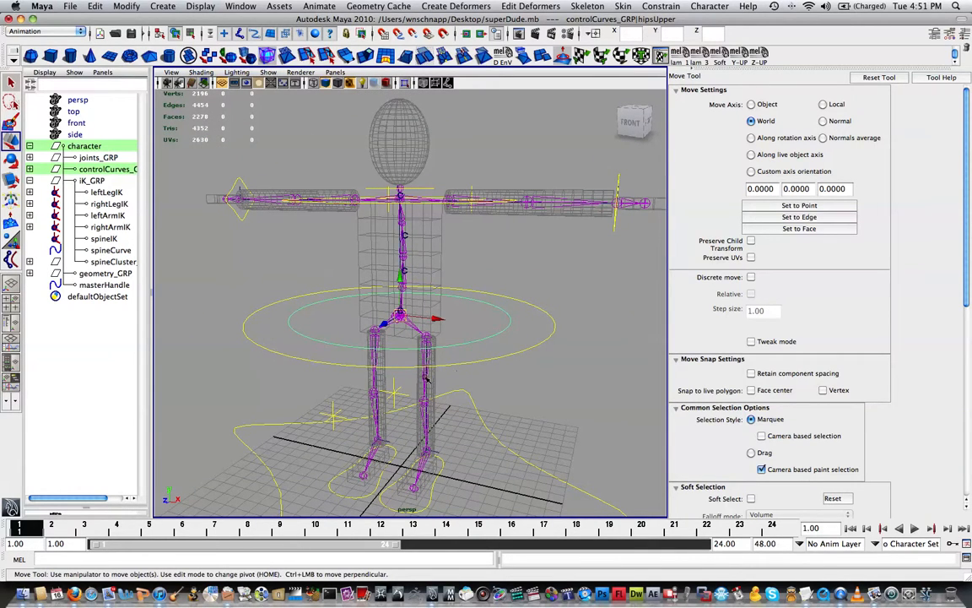
{"action": "middle_click_drag", "start_coordinate": [483, 409], "coordinate": [449, 329], "text": "alt"}
{"action": "left_click_drag", "start_coordinate": [449, 329], "coordinate": [423, 367], "text": "alt"}
{"action": "middle_click_drag", "start_coordinate": [422, 372], "coordinate": [508, 307], "text": "alt"}
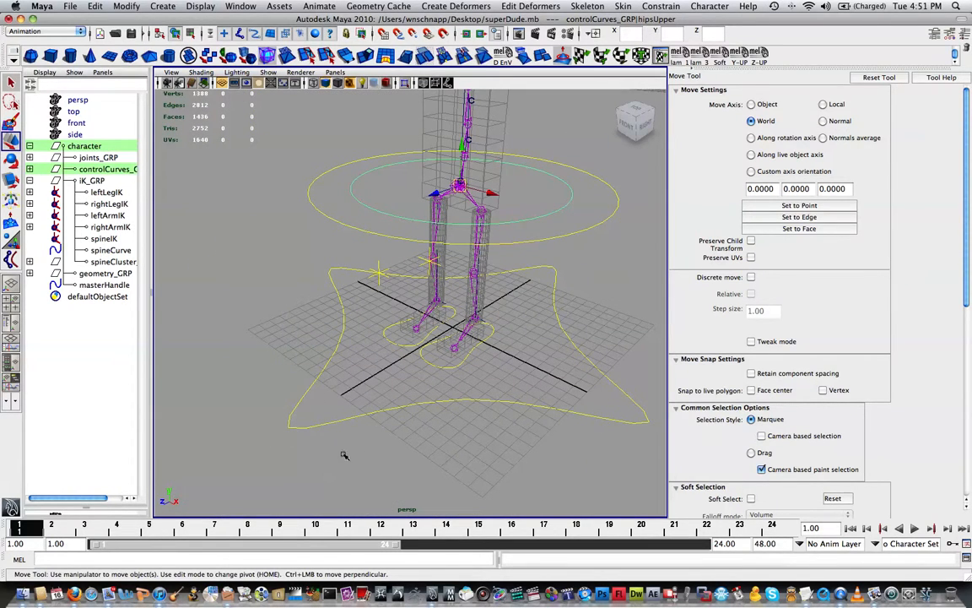
{"action": "middle_click_drag", "start_coordinate": [301, 365], "coordinate": [217, 453], "text": "alt"}
{"action": "left_click_drag", "start_coordinate": [390, 308], "coordinate": [423, 313], "text": "alt"}
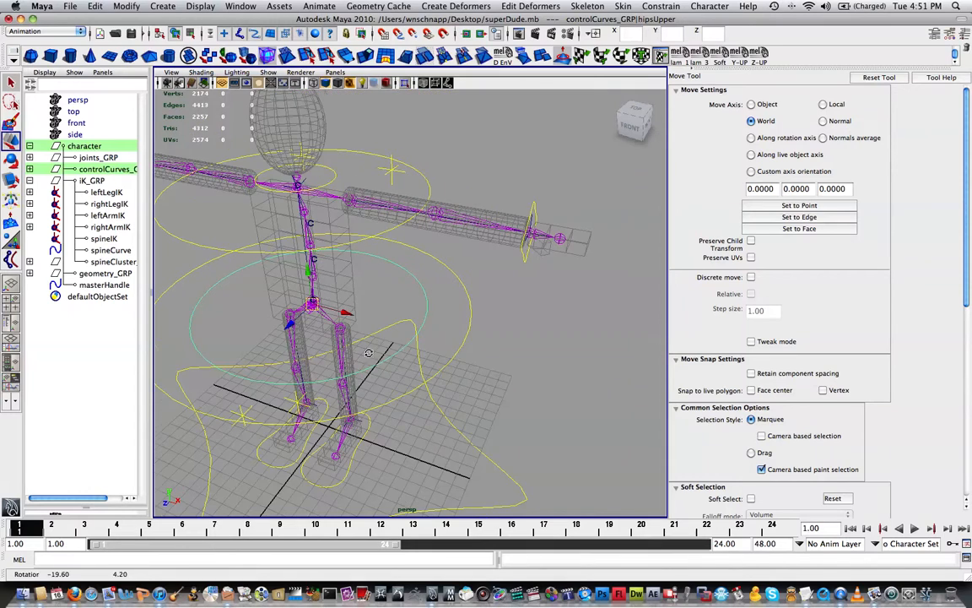
Reshape the hipsUpper control ring into a four-pointed star by scaling every other control vertex inward
{"action": "right_click_drag", "start_coordinate": [423, 304], "coordinate": [381, 294]}
{"action": "left_click_drag", "start_coordinate": [396, 299], "coordinate": [425, 297], "text": "alt"}
{"action": "left_click", "coordinate": [423, 280]}
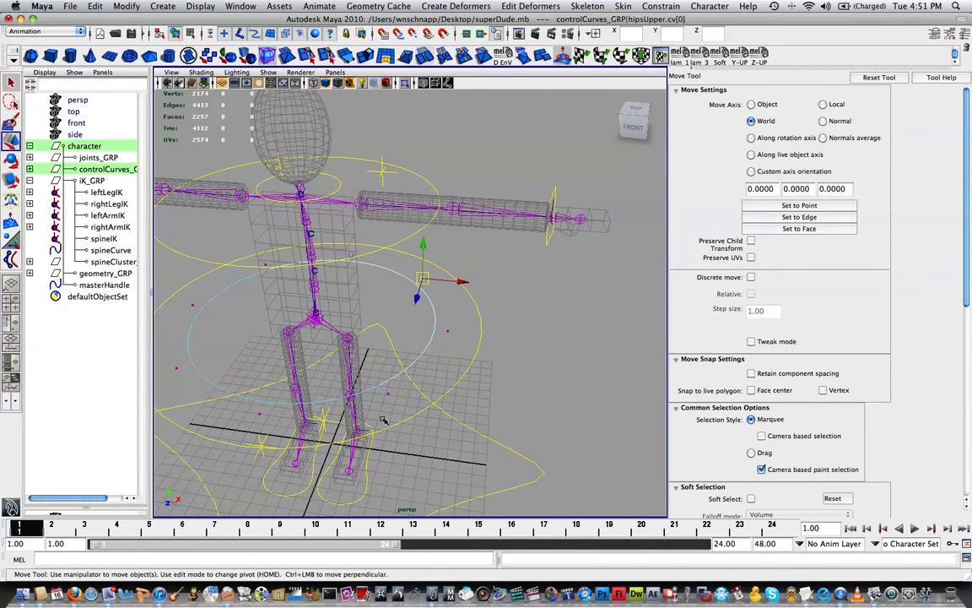
{"action": "left_click", "coordinate": [391, 395], "text": "shift"}
{"action": "middle_click_drag", "start_coordinate": [325, 401], "coordinate": [341, 399], "text": "alt"}
{"action": "left_click_drag", "start_coordinate": [338, 398], "coordinate": [367, 338], "text": "alt"}
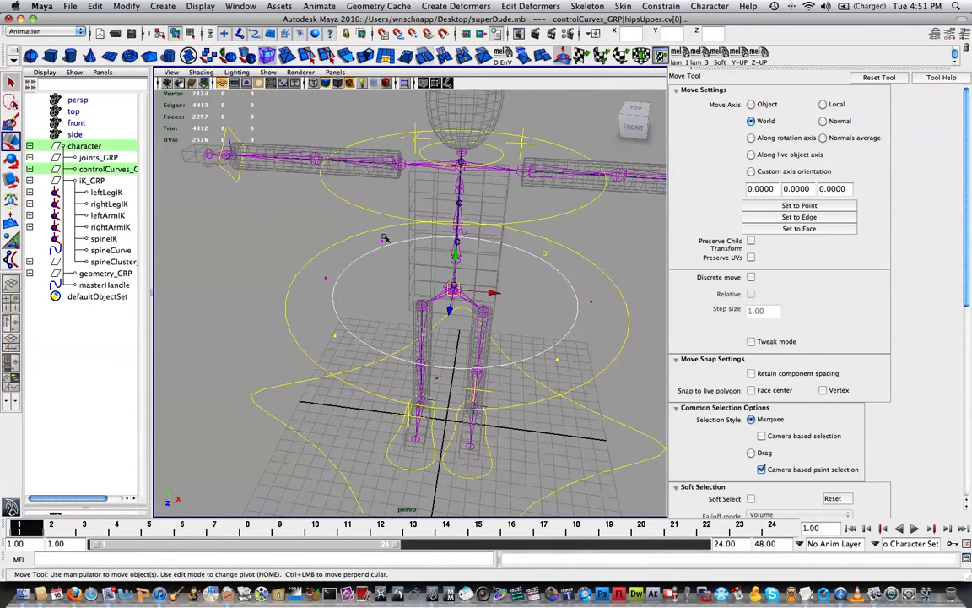
{"action": "key", "text": "r"}
{"action": "left_click_drag", "start_coordinate": [453, 290], "coordinate": [511, 368]}
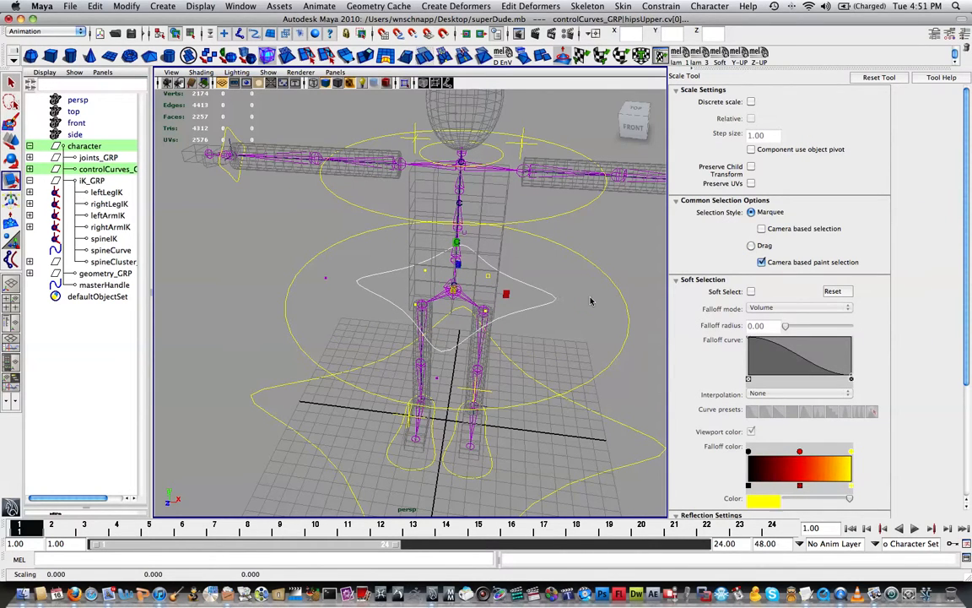
{"action": "left_click_drag", "start_coordinate": [579, 284], "coordinate": [564, 299], "text": "alt"}
{"action": "left_click", "coordinate": [548, 310]}
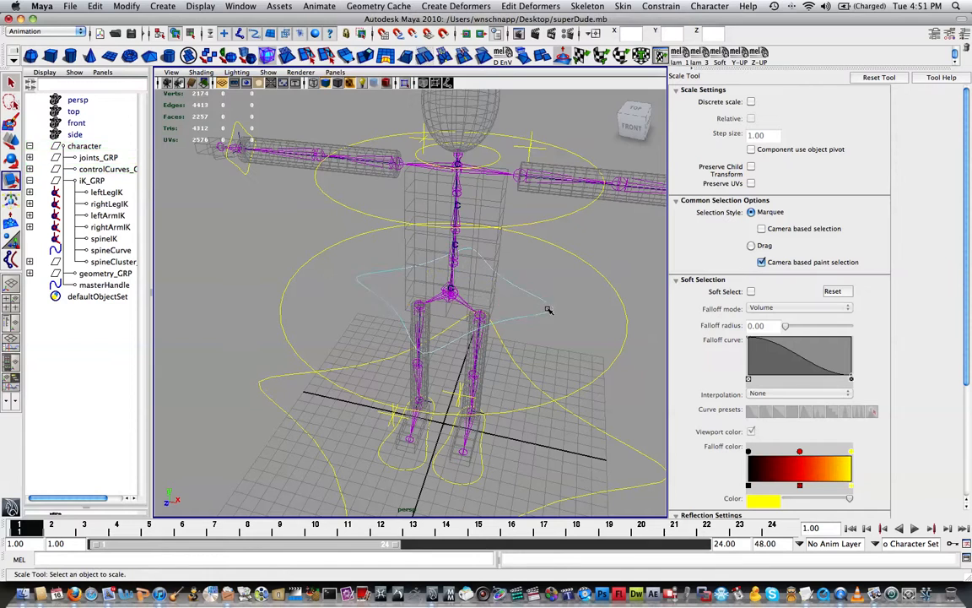
Try rotating the hipsLower ring and the star-shaped hipsUpper curve around the hips
{"action": "left_click", "coordinate": [571, 393]}
{"action": "key", "text": "e"}
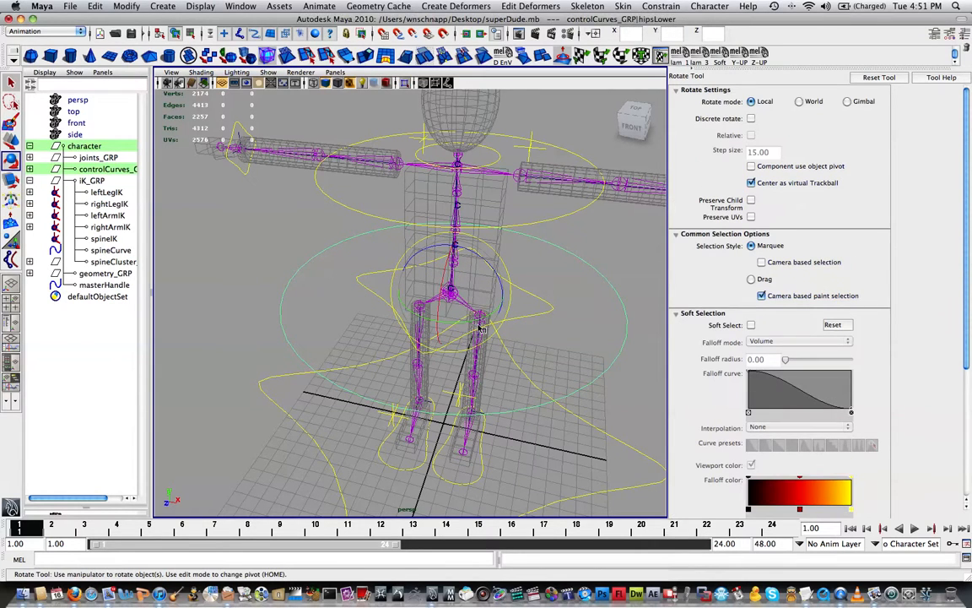
{"action": "left_click_drag", "start_coordinate": [478, 323], "coordinate": [474, 325]}
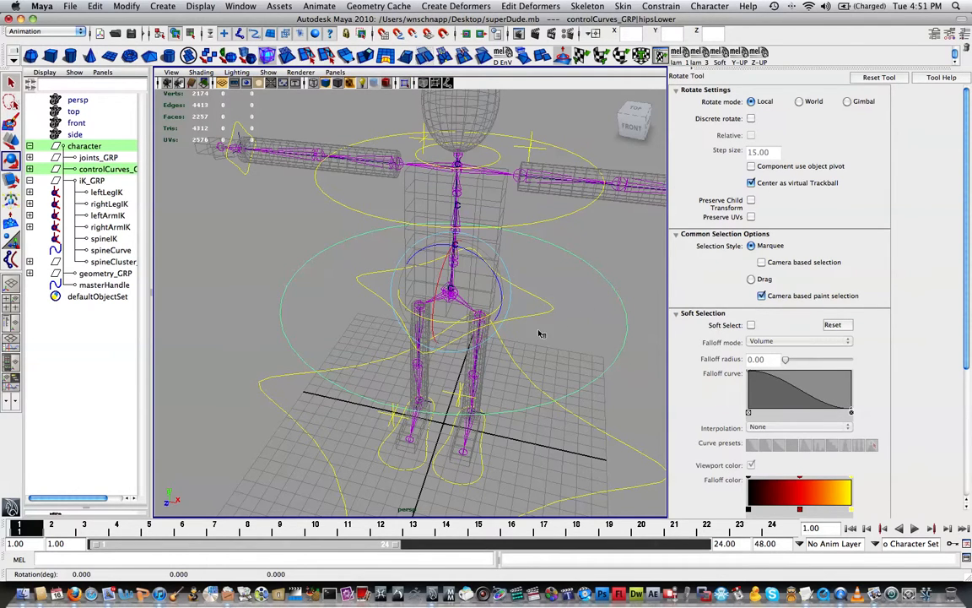
{"action": "left_click_drag", "start_coordinate": [528, 319], "coordinate": [463, 325], "text": "alt"}
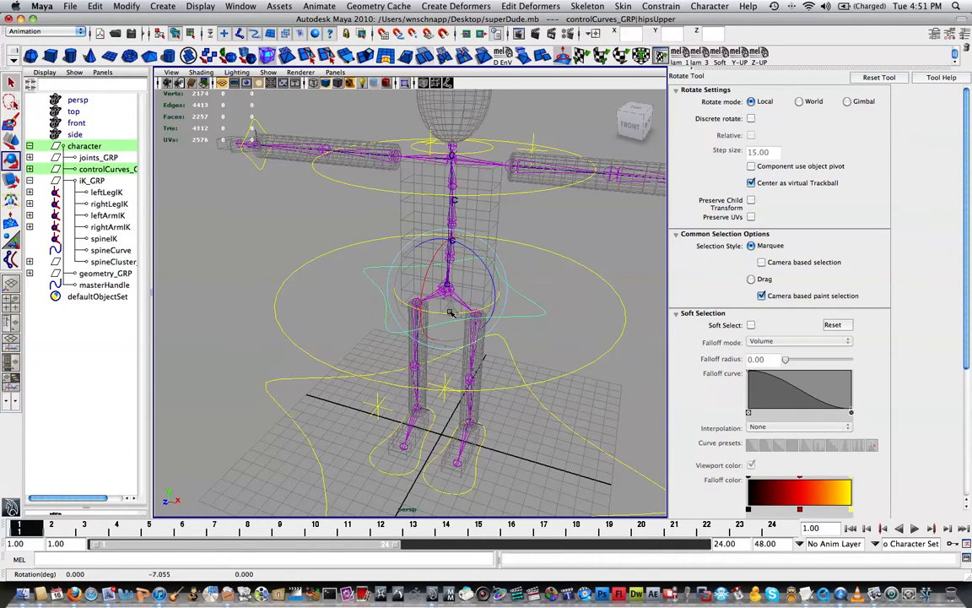
{"action": "left_click_drag", "start_coordinate": [456, 315], "coordinate": [330, 270], "text": "alt"}
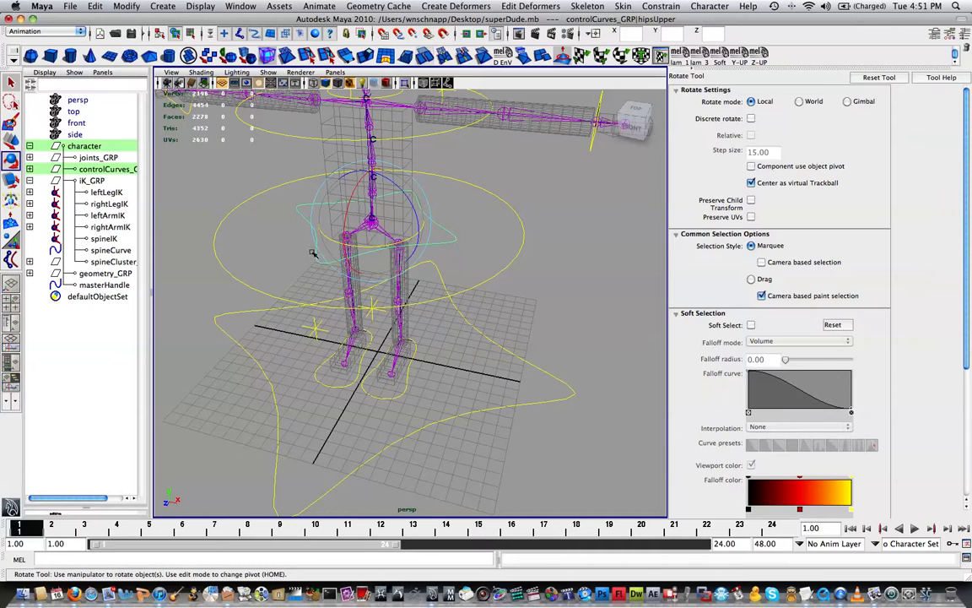
{"action": "middle_click_drag", "start_coordinate": [409, 327], "coordinate": [479, 372], "text": "alt"}
{"action": "left_click_drag", "start_coordinate": [542, 387], "coordinate": [499, 376], "text": "alt"}
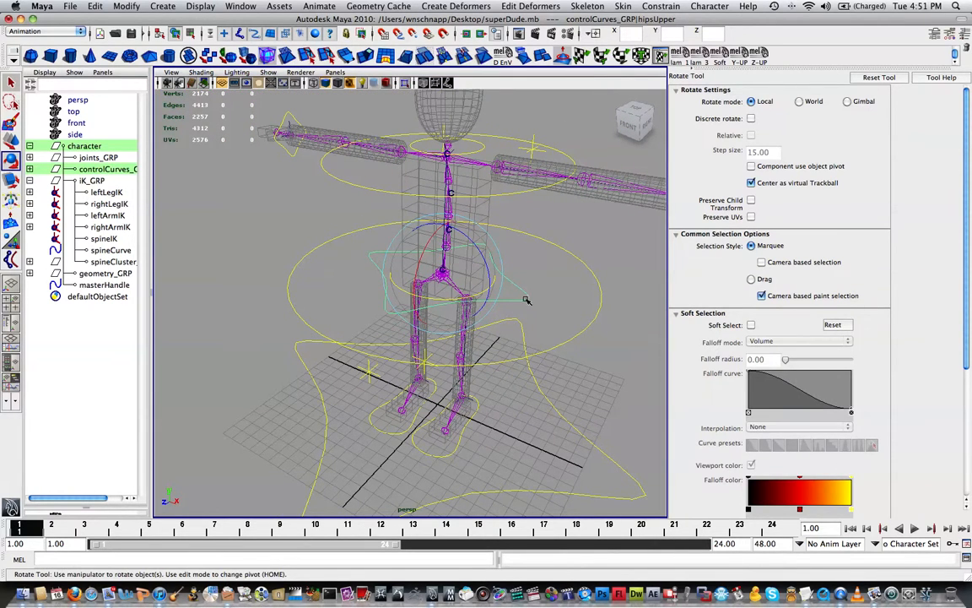
{"action": "left_click", "coordinate": [528, 300]}
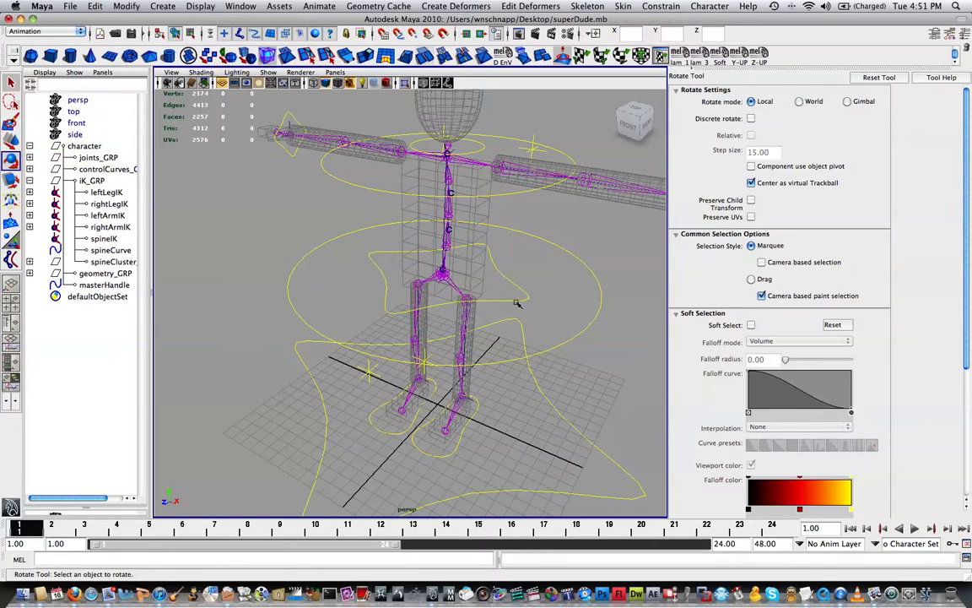
Examine the star-shaped hipsUpper curve and the hip joints from above and up close
{"action": "left_click_drag", "start_coordinate": [469, 238], "coordinate": [475, 207], "text": "alt"}
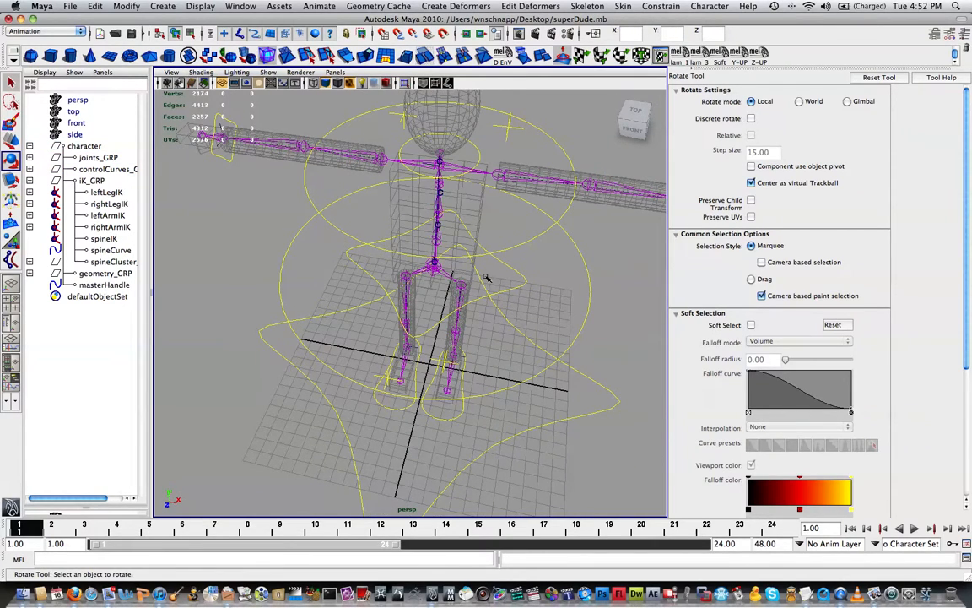
{"action": "left_click_drag", "start_coordinate": [486, 256], "coordinate": [559, 288], "text": "alt"}
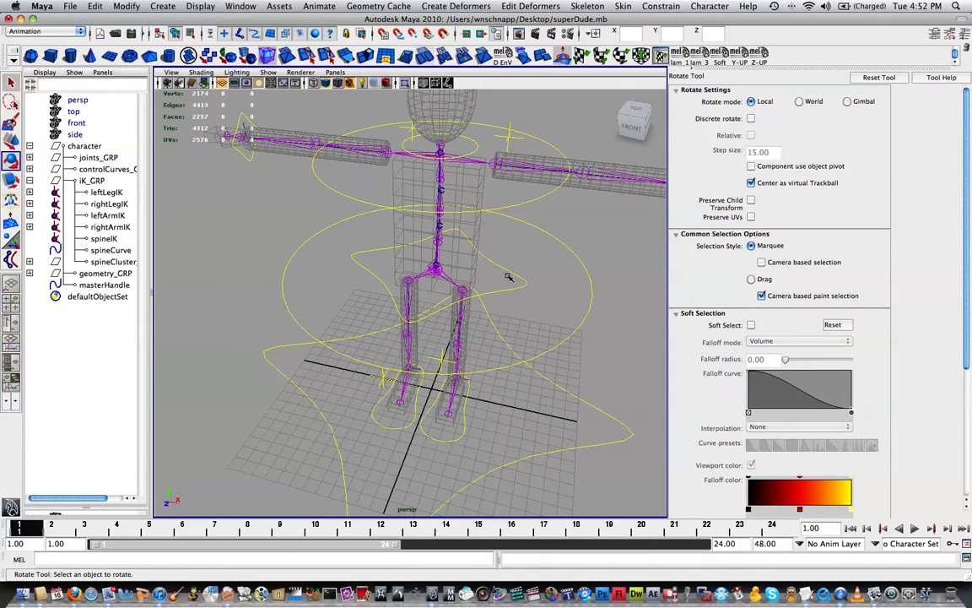
{"action": "left_click_drag", "start_coordinate": [510, 349], "coordinate": [519, 338], "text": "alt"}
{"action": "left_click_drag", "start_coordinate": [520, 340], "coordinate": [510, 261], "text": "alt"}
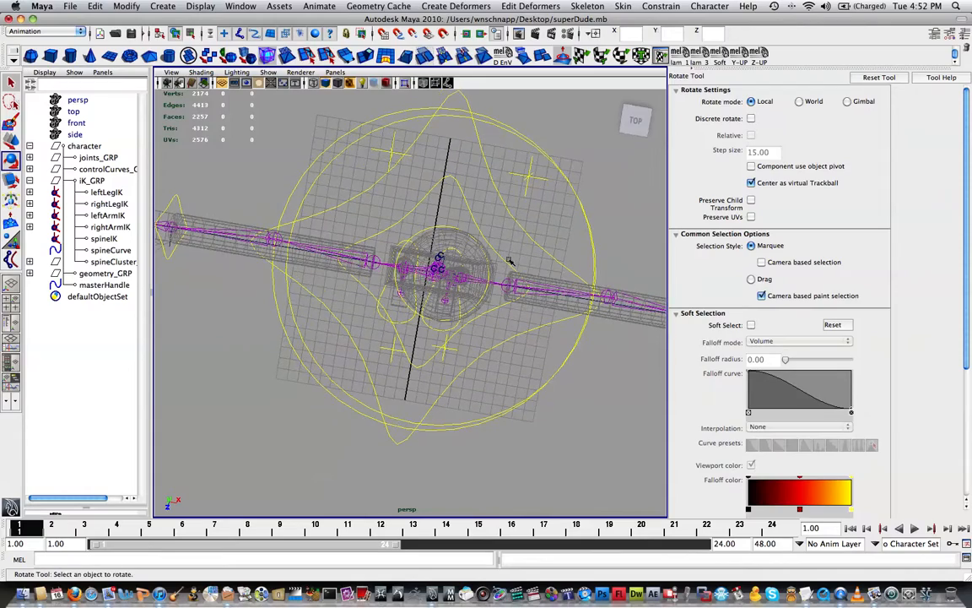
{"action": "left_click_drag", "start_coordinate": [400, 292], "coordinate": [483, 272], "text": "alt"}
{"action": "scroll", "coordinate": [506, 297], "scroll_direction": "up", "scroll_amount": 8}
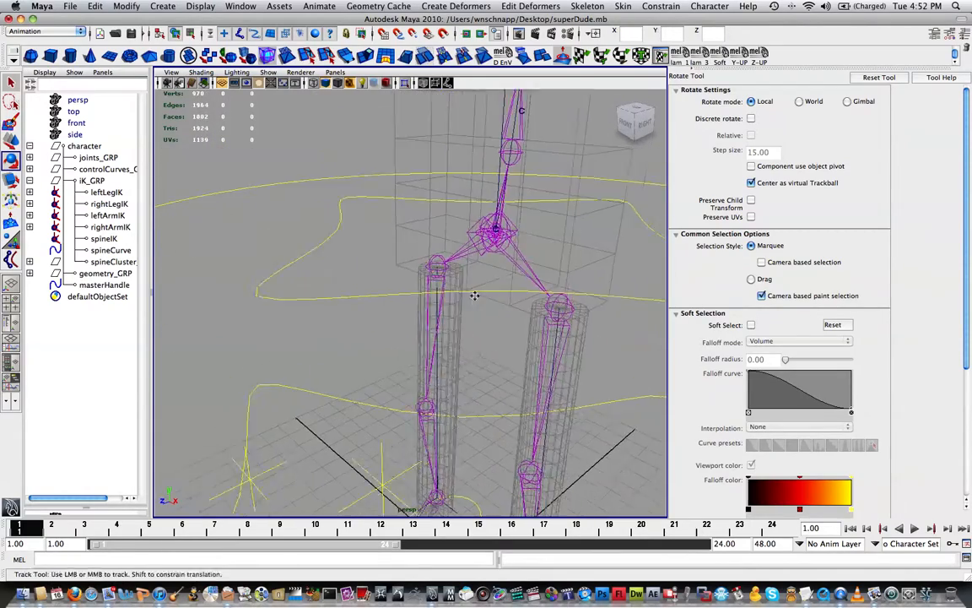
{"action": "middle_click_drag", "start_coordinate": [476, 293], "coordinate": [425, 324], "text": "alt"}
{"action": "scroll", "coordinate": [425, 324], "scroll_direction": "down", "scroll_amount": 4}
Parent-constrain spineCluster_01 to the hipsUpper control curve
{"action": "left_click", "coordinate": [529, 315]}
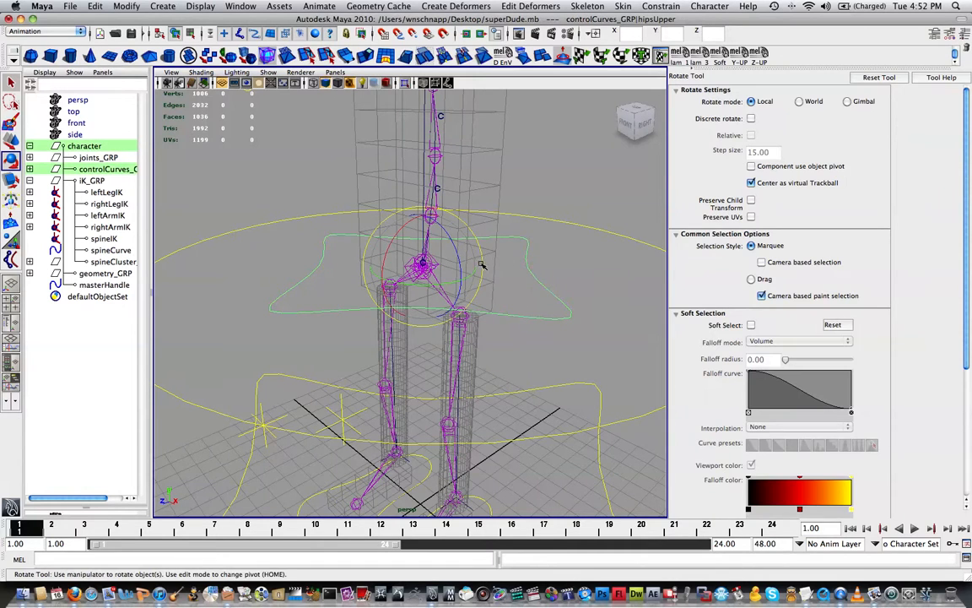
{"action": "key", "text": "w"}
{"action": "key", "text": "q"}
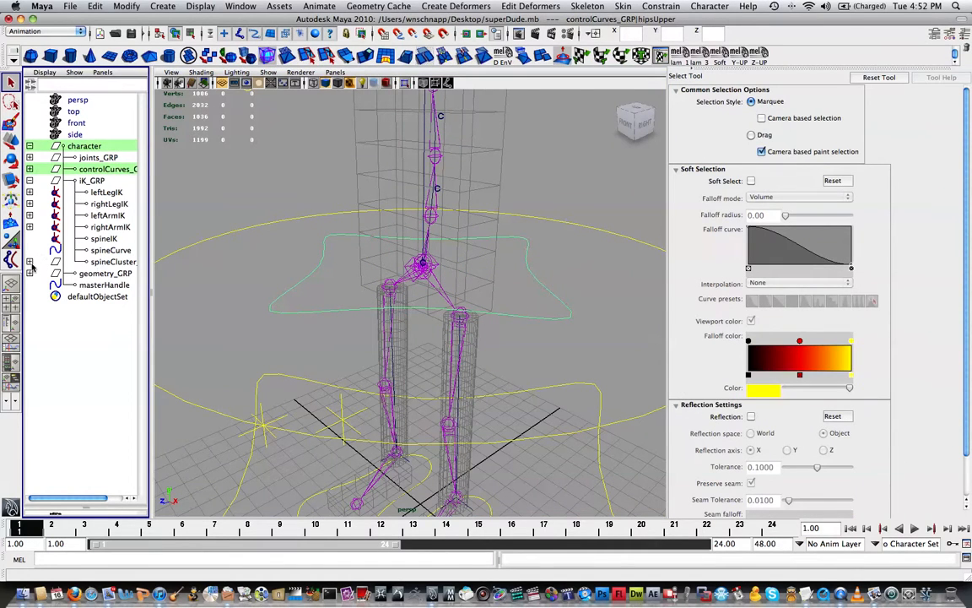
{"action": "left_click", "coordinate": [29, 262]}
{"action": "left_click", "coordinate": [119, 274]}
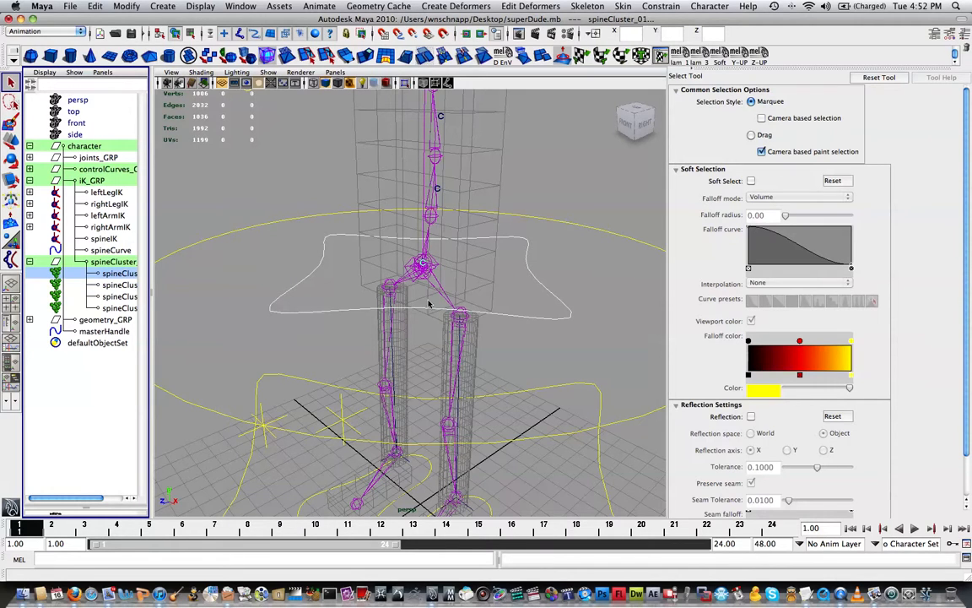
{"action": "key", "text": "space"}
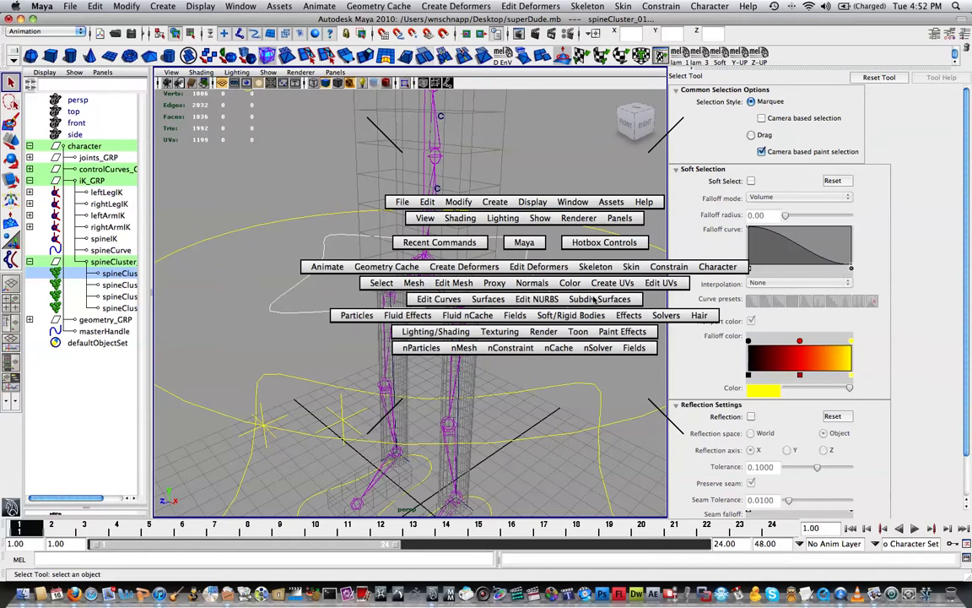
{"action": "left_click", "coordinate": [670, 267]}
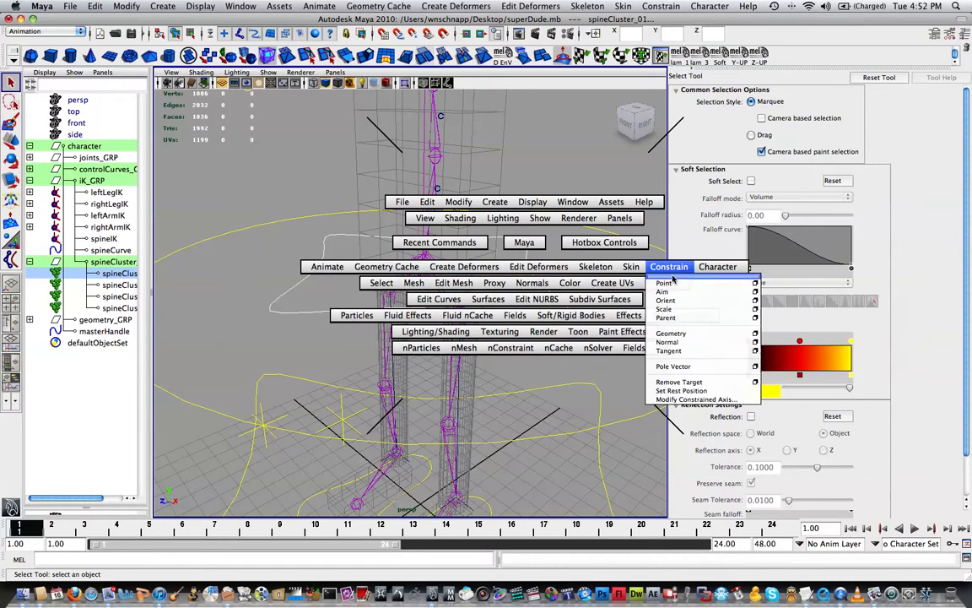
{"action": "left_click", "coordinate": [682, 320]}
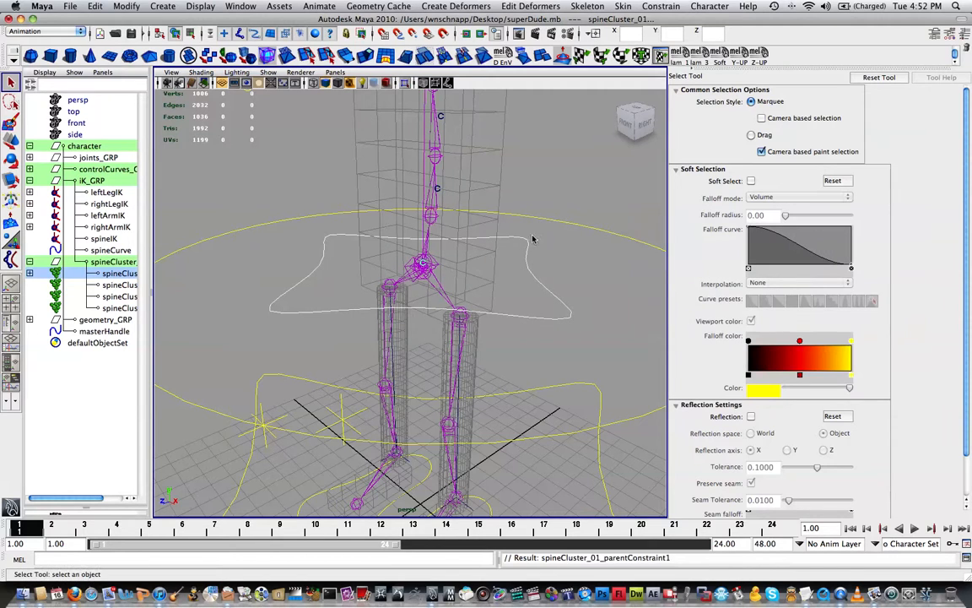
Apply the same parent constraint to spineCluster_02 with hipsUpper as the driver
{"action": "left_click_drag", "start_coordinate": [555, 264], "coordinate": [506, 282]}
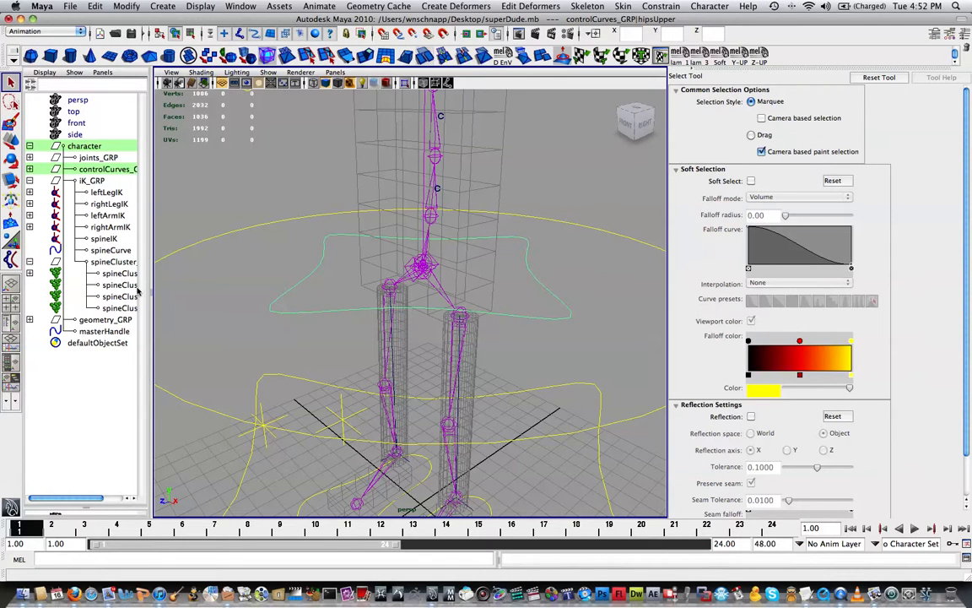
{"action": "left_click", "coordinate": [110, 286]}
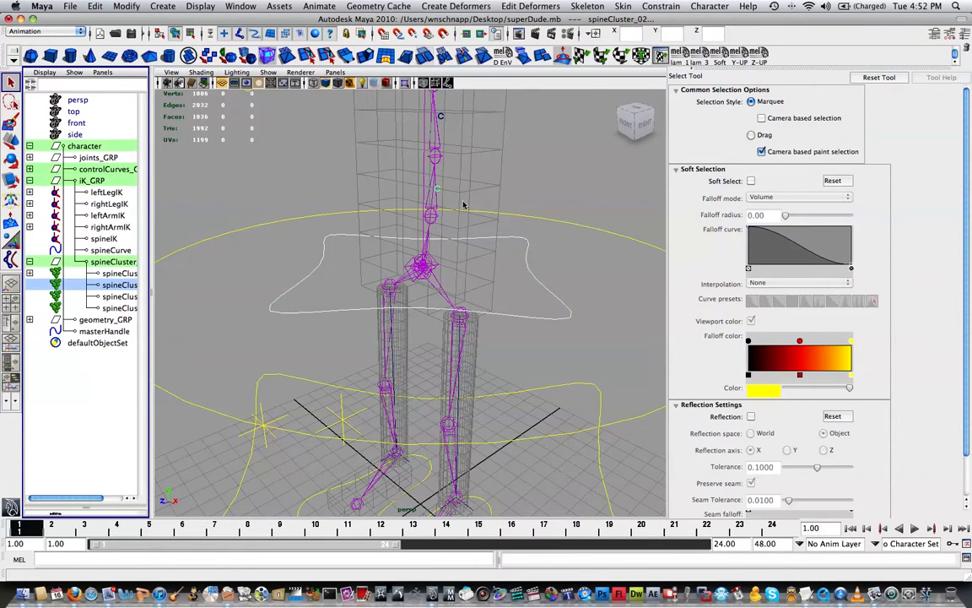
{"action": "left_click_drag", "start_coordinate": [469, 195], "coordinate": [531, 238], "text": "alt"}
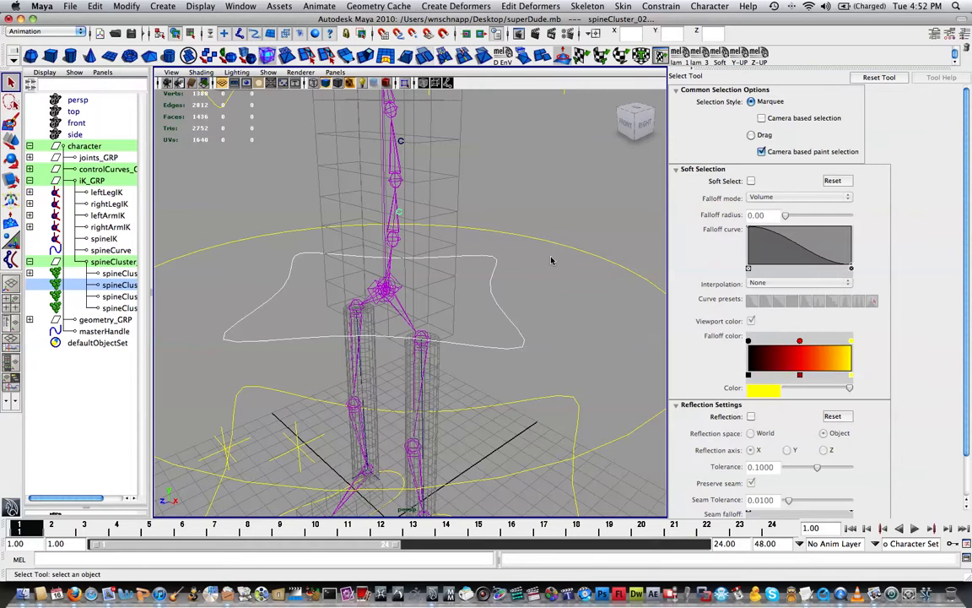
{"action": "key", "text": "g"}
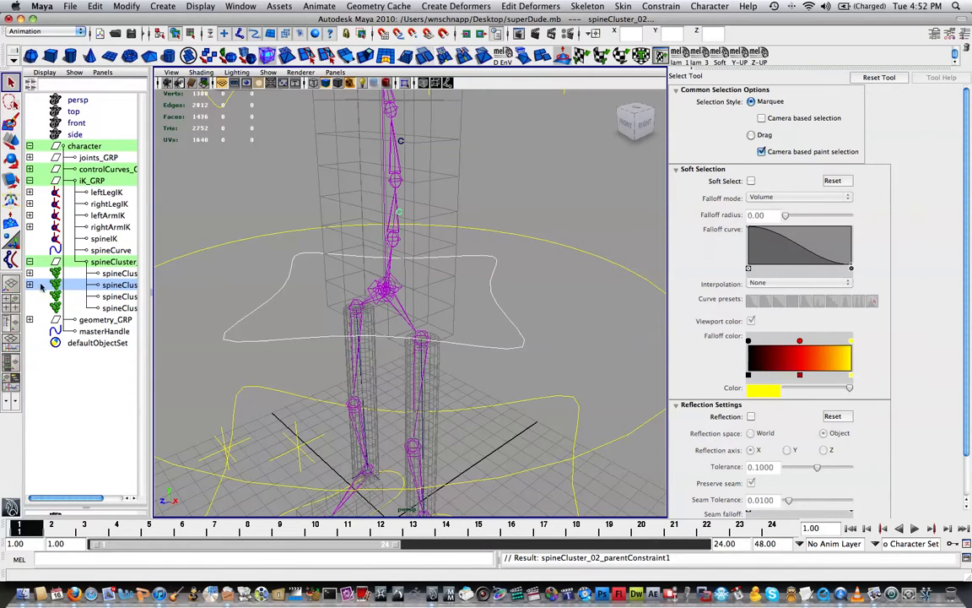
Parent-constrain spineCluster_03 to the chestHandle control ring around the shoulders
{"action": "middle_click_drag", "start_coordinate": [487, 158], "coordinate": [508, 271], "text": "alt"}
{"action": "left_click", "coordinate": [480, 260]}
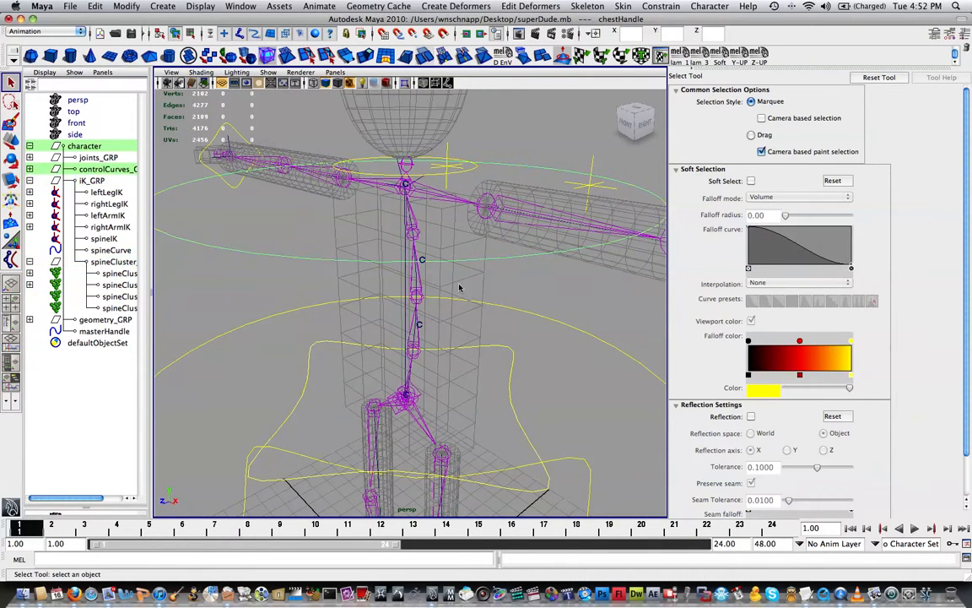
{"action": "left_click_drag", "start_coordinate": [295, 318], "coordinate": [309, 316], "text": "alt"}
{"action": "left_click", "coordinate": [98, 296], "text": "super"}
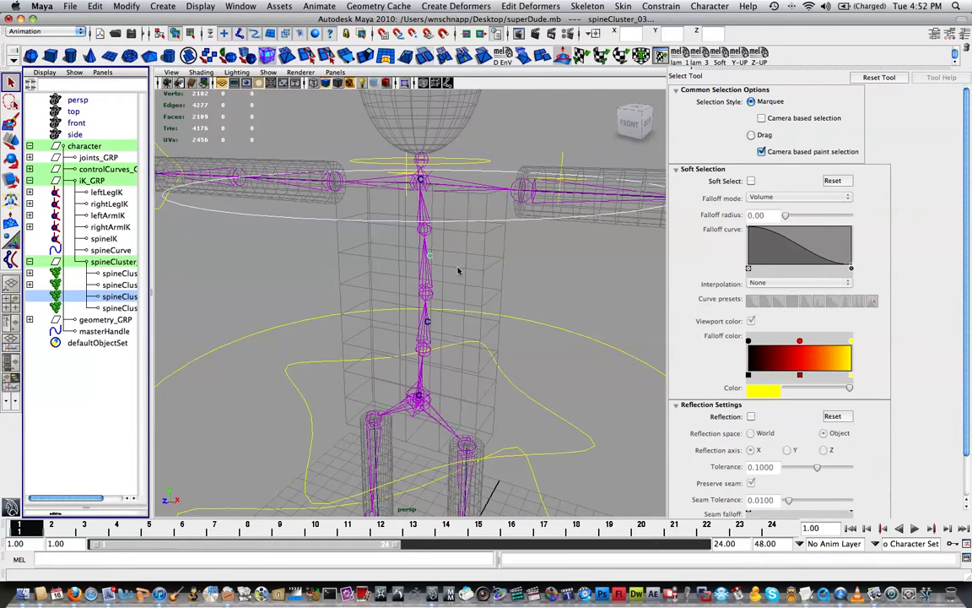
{"action": "key", "text": "g"}
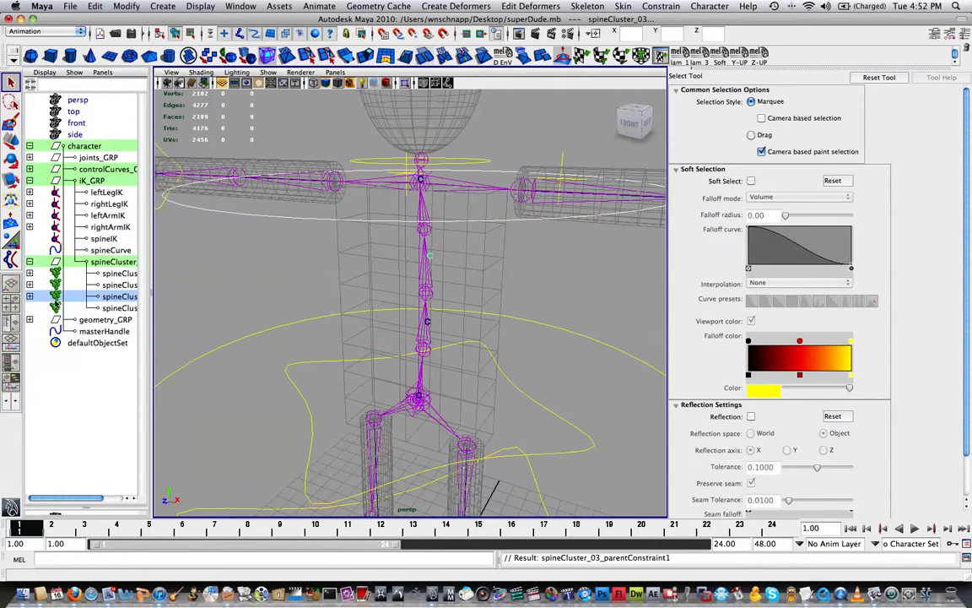
Parent-constrain the uppermost cluster, spineCluster_04, to chestHandle as well
{"action": "left_click", "coordinate": [488, 213]}
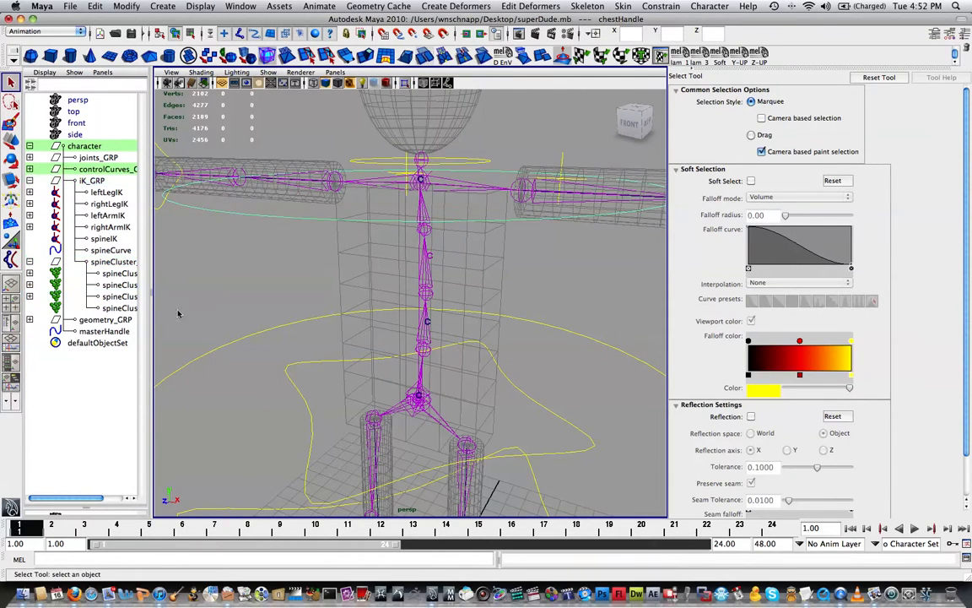
{"action": "left_click", "coordinate": [118, 307], "text": "super"}
{"action": "key", "text": "g"}
Test the lower spine by moving the hipsUpper curve in two directions, undoing each move
{"action": "left_click_drag", "start_coordinate": [402, 278], "coordinate": [472, 283], "text": "alt"}
{"action": "left_click", "coordinate": [502, 357]}
{"action": "key", "text": "w"}
{"action": "left_click_drag", "start_coordinate": [503, 356], "coordinate": [486, 309], "text": "alt"}
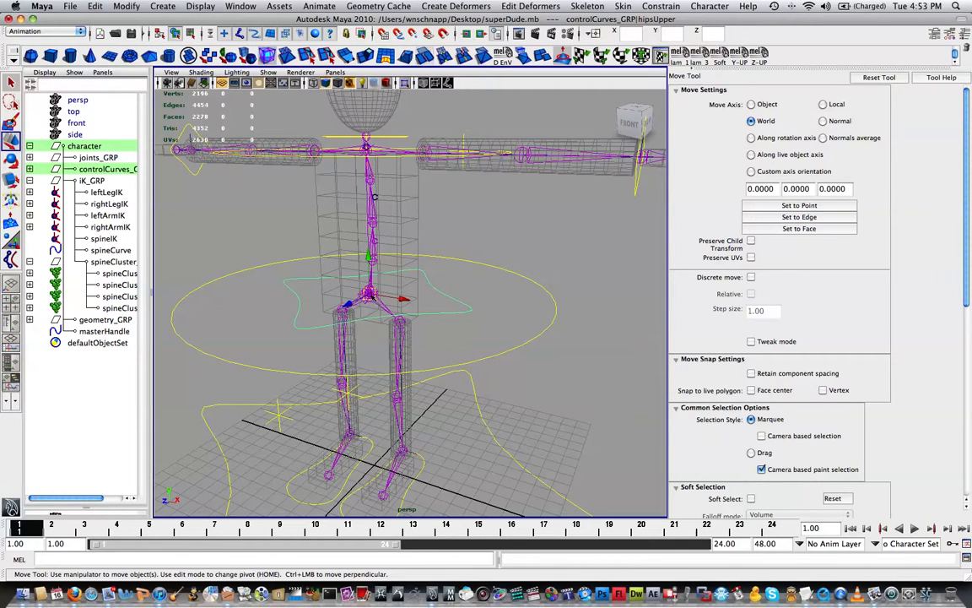
{"action": "left_click_drag", "start_coordinate": [371, 294], "coordinate": [352, 319]}
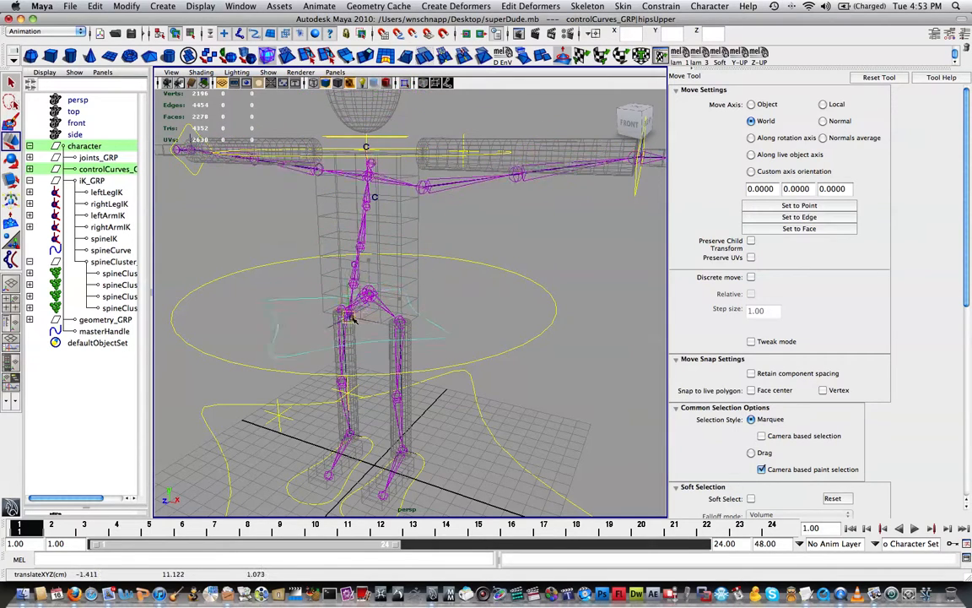
{"action": "key", "text": "z"}
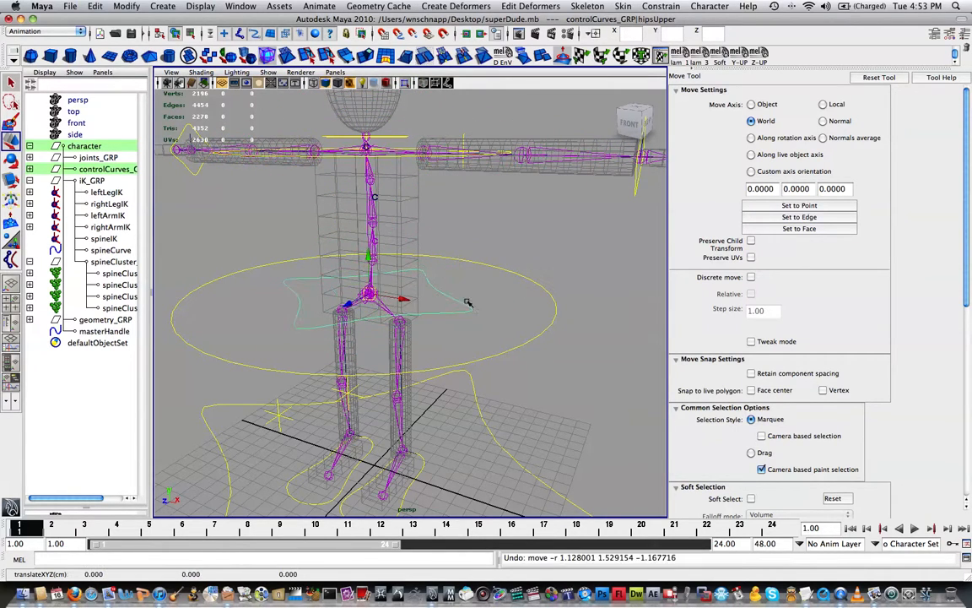
{"action": "left_click_drag", "start_coordinate": [369, 294], "coordinate": [422, 277]}
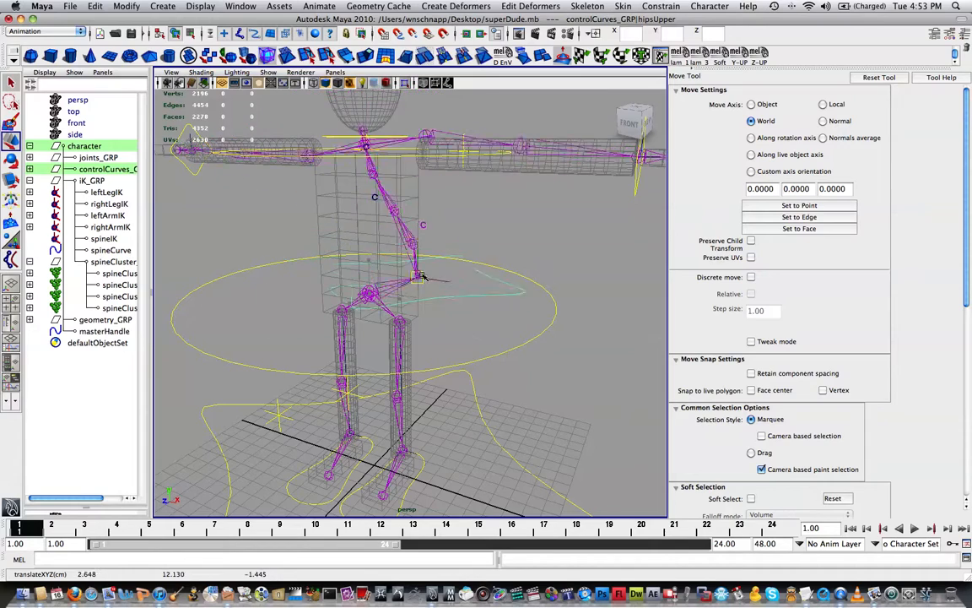
{"action": "key", "text": "z"}
Test the upper spine by moving the chestHandle ring, and undo the move
{"action": "left_click_drag", "start_coordinate": [410, 174], "coordinate": [441, 259], "text": "alt"}
{"action": "left_click", "coordinate": [438, 247]}
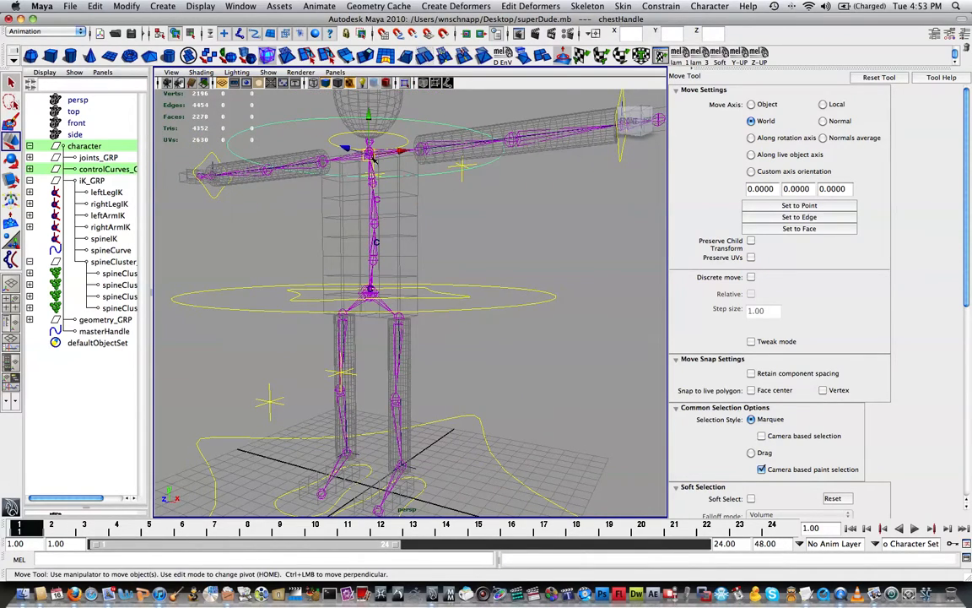
{"action": "left_click_drag", "start_coordinate": [372, 157], "coordinate": [338, 227]}
{"action": "key", "text": "z"}
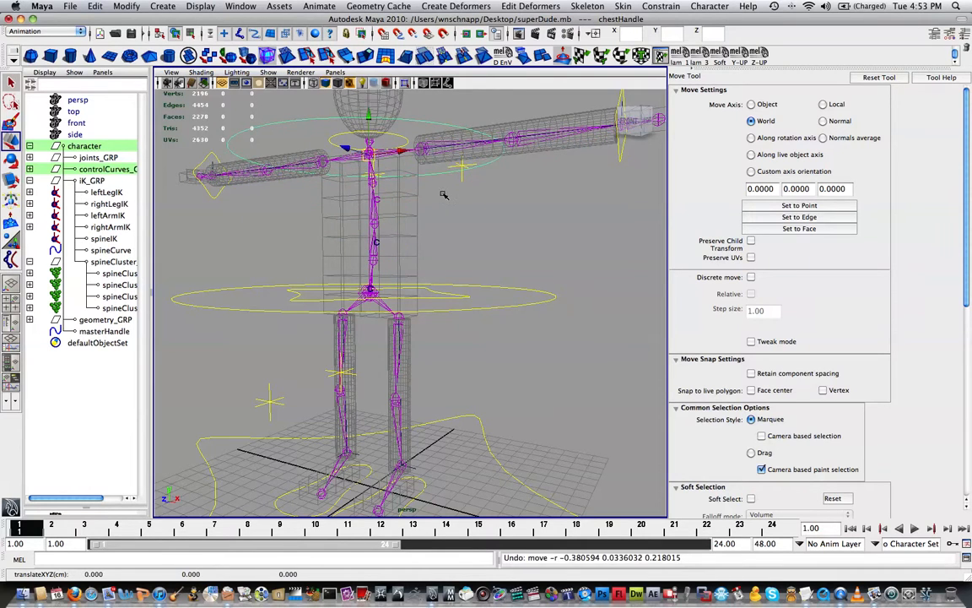
{"action": "mouse_move", "coordinate": [443, 195]}
{"action": "left_mouse_down", "text": "alt"}
{"action": "mouse_move", "coordinate": [456, 200]}
{"action": "mouse_move", "coordinate": [443, 205]}
{"action": "left_mouse_up", "text": "alt"}
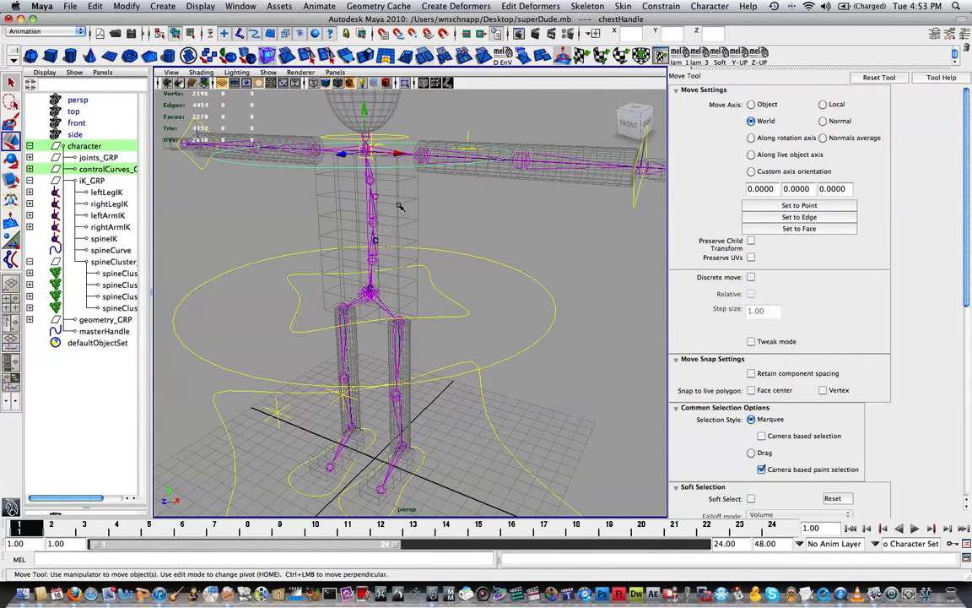
Test the chestHandle control by rotating it and moving it, undoing each change
{"action": "left_click_drag", "start_coordinate": [397, 209], "coordinate": [418, 194], "text": "alt"}
{"action": "key", "text": "e"}
{"action": "key", "text": "z"}
{"action": "key", "text": "w"}
{"action": "key", "text": "z"}
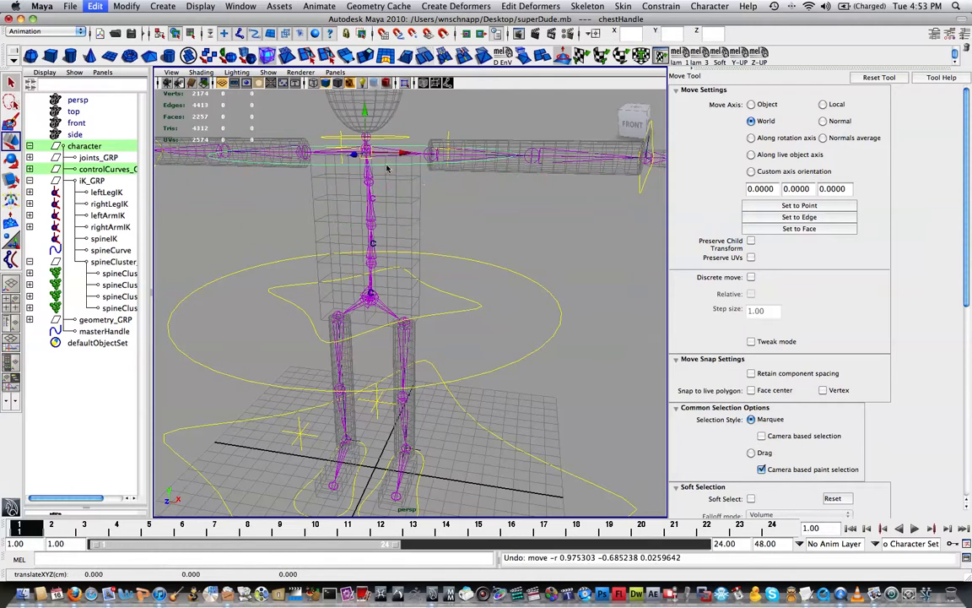
Test the hipsUpper control by rotating it and moving it, undoing each change
{"action": "left_click_drag", "start_coordinate": [450, 276], "coordinate": [463, 297]}
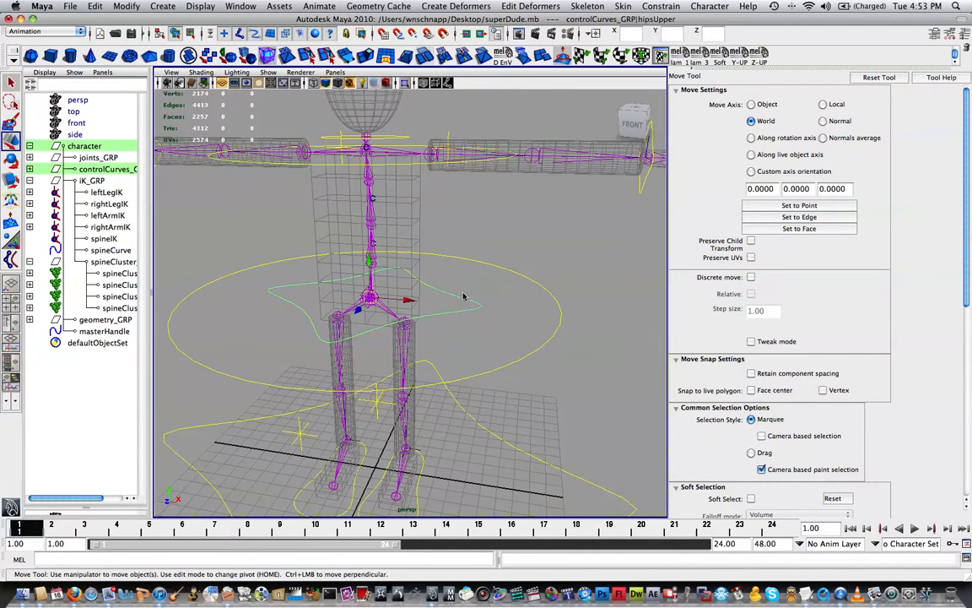
{"action": "key", "text": "e"}
{"action": "left_click_drag", "start_coordinate": [400, 272], "coordinate": [335, 268]}
{"action": "key", "text": "z"}
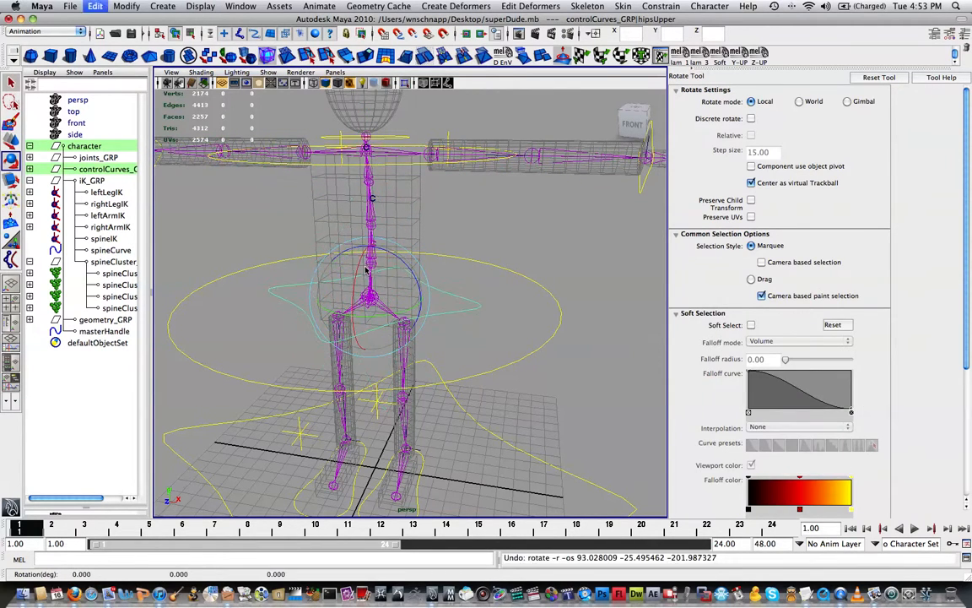
{"action": "key", "text": "w"}
{"action": "mouse_move", "coordinate": [367, 330]}
{"action": "left_mouse_down"}
{"action": "mouse_move", "coordinate": [352, 268]}
{"action": "mouse_move", "coordinate": [380, 320]}
{"action": "left_mouse_up"}
{"action": "key", "text": "z"}
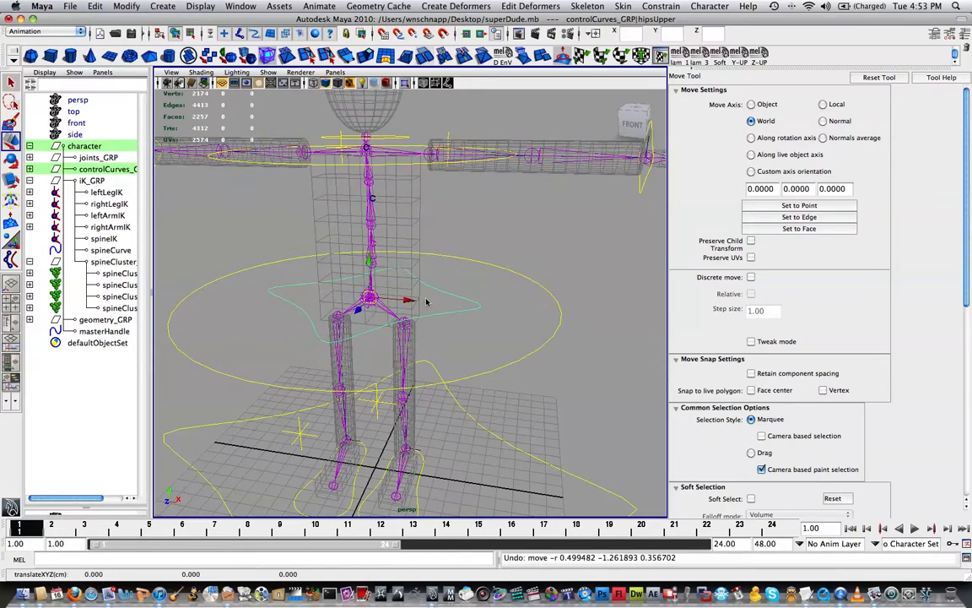
{"action": "left_click_drag", "start_coordinate": [475, 285], "coordinate": [442, 205], "text": "alt"}
{"action": "key", "text": "z"}
Show the Channel Box and lock the Translate X, Y and Z channels of hipsUpper
{"action": "key", "text": "ctrl+a"}
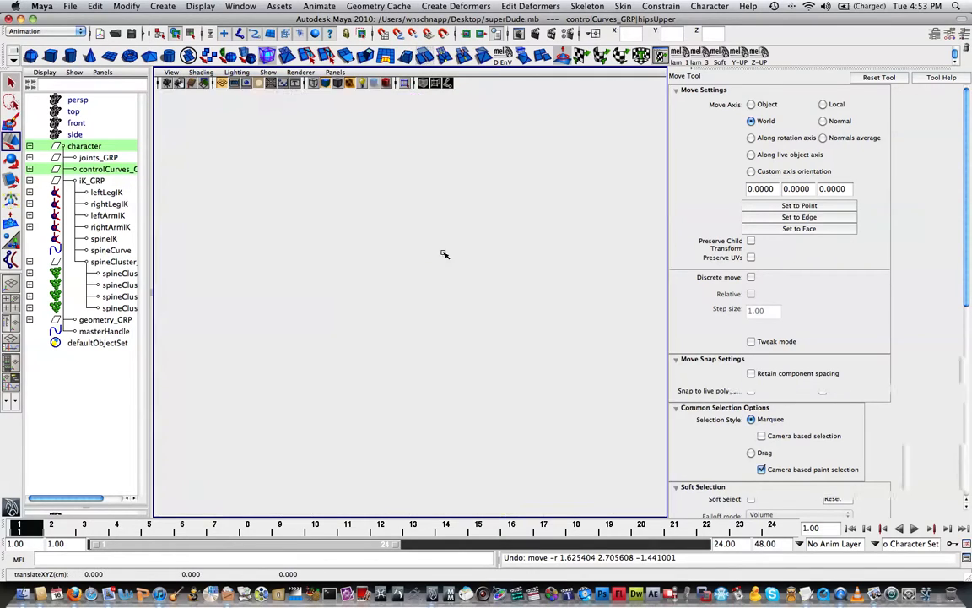
{"action": "key", "text": "ctrl+a"}
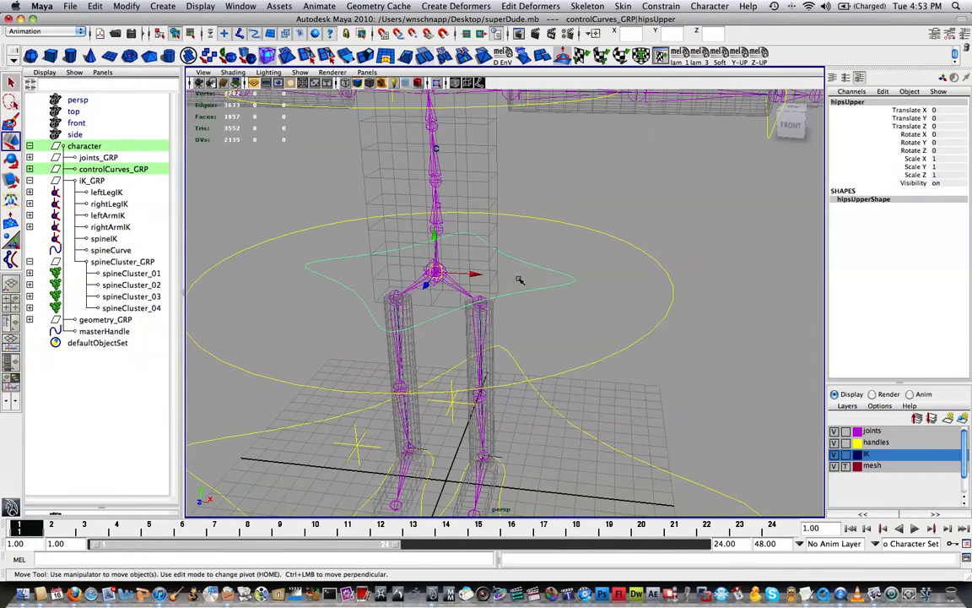
{"action": "key", "text": "e"}
{"action": "key", "text": "z"}
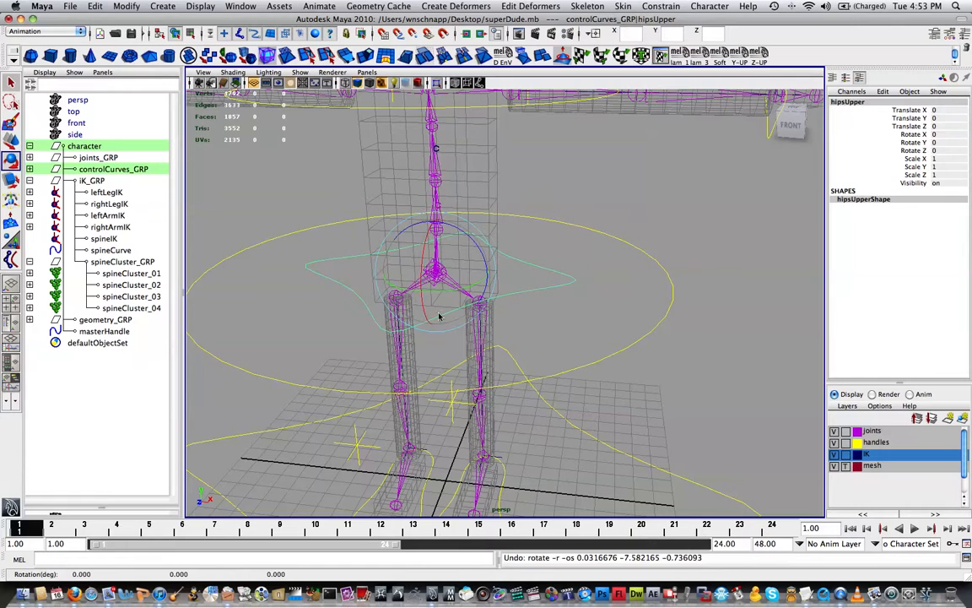
{"action": "middle_click_drag", "start_coordinate": [563, 306], "coordinate": [511, 309], "text": "alt"}
{"action": "left_click_drag", "start_coordinate": [925, 111], "coordinate": [918, 129]}
{"action": "right_click", "coordinate": [918, 129]}
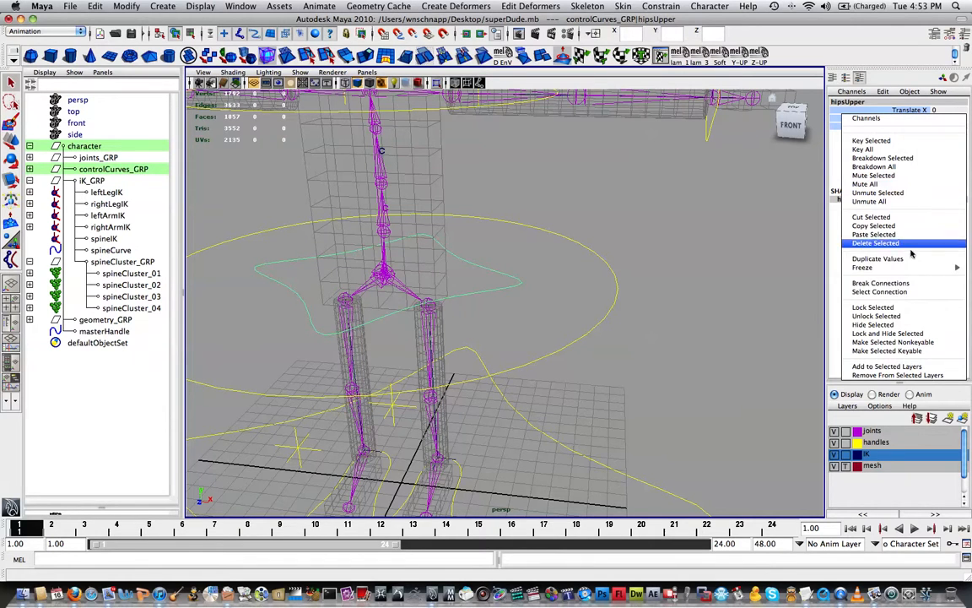
{"action": "left_click", "coordinate": [898, 309]}
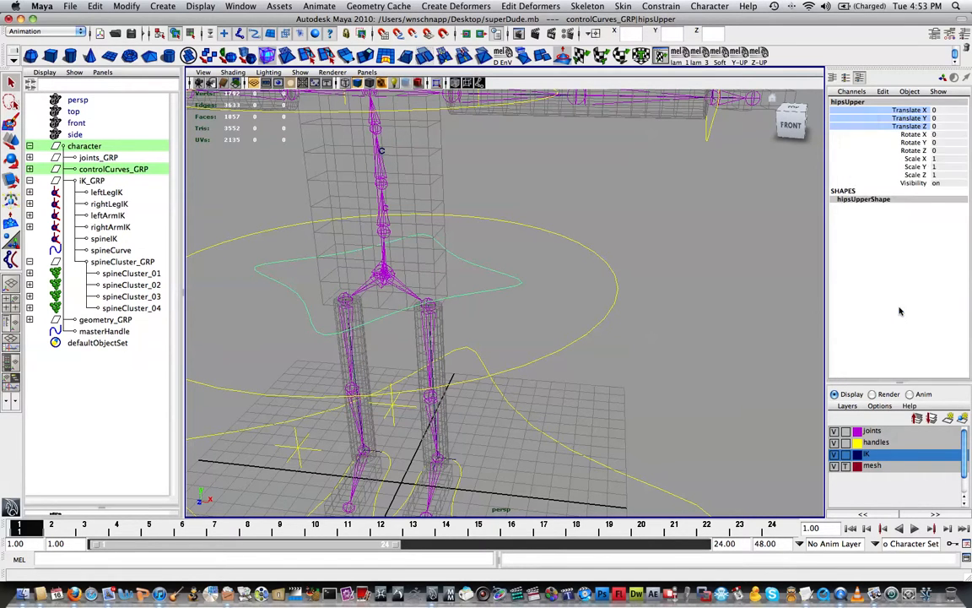
Test hipsUpper with its translation locked by rotating it, and undo the rotation
{"action": "left_click_drag", "start_coordinate": [571, 270], "coordinate": [613, 283], "text": "alt"}
{"action": "key", "text": "w"}
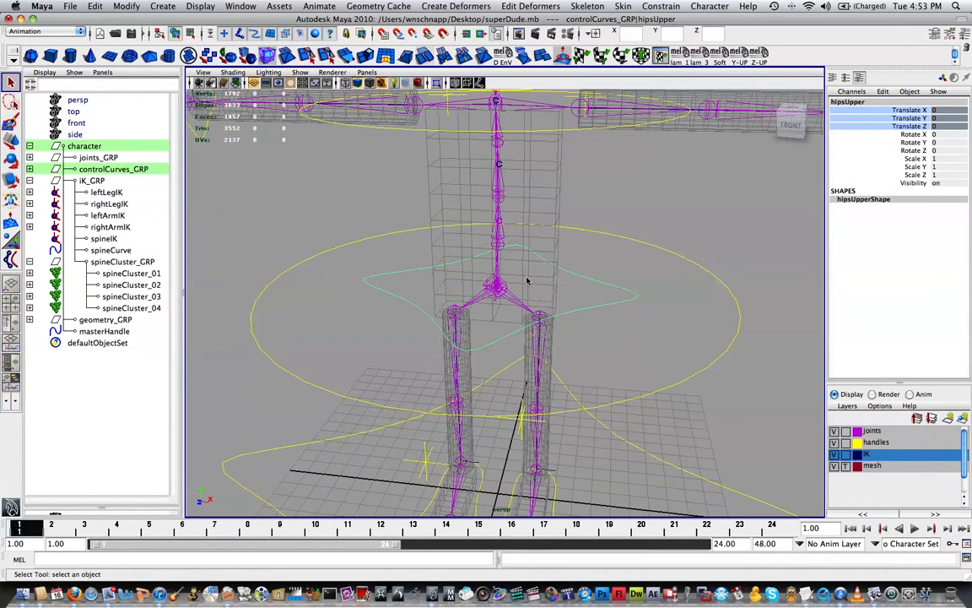
{"action": "key", "text": "e"}
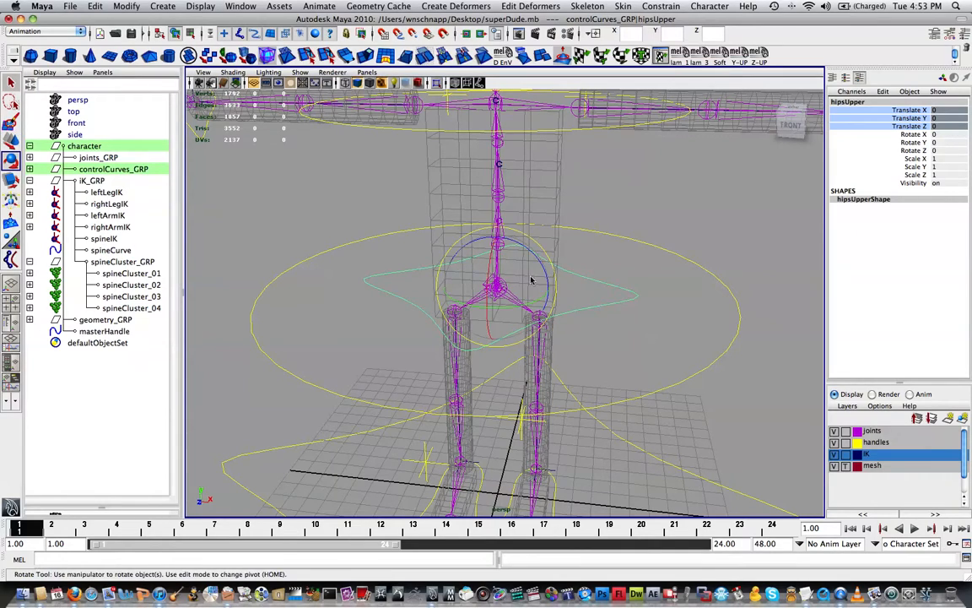
{"action": "left_click_drag", "start_coordinate": [555, 288], "coordinate": [540, 325]}
{"action": "key", "text": "ctrl+z"}
Test the hipsLower ring by rotating it about its X axis, and undo the rotation
{"action": "left_click_drag", "start_coordinate": [684, 250], "coordinate": [579, 262], "text": "alt"}
{"action": "key", "text": "w"}
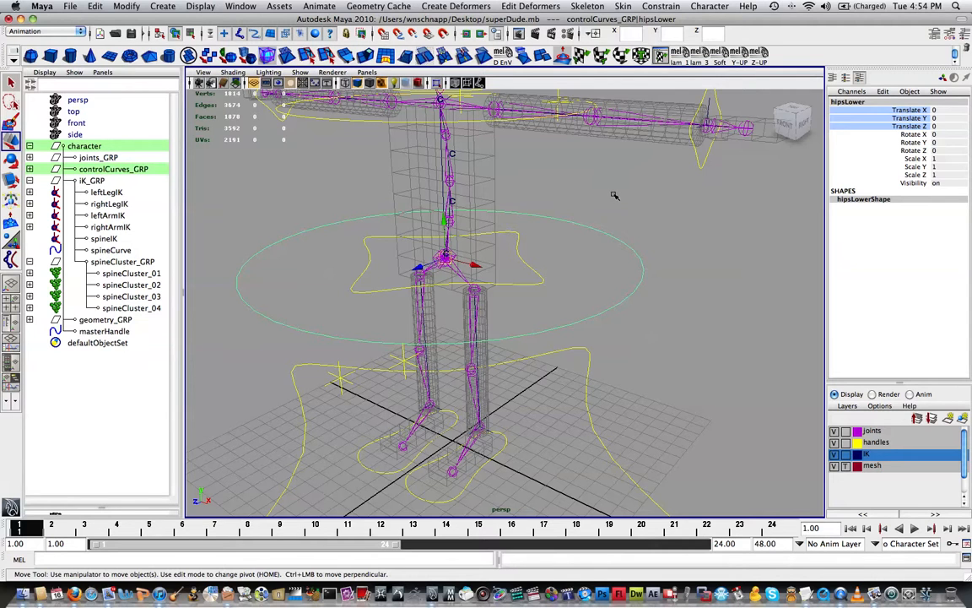
{"action": "key", "text": "e"}
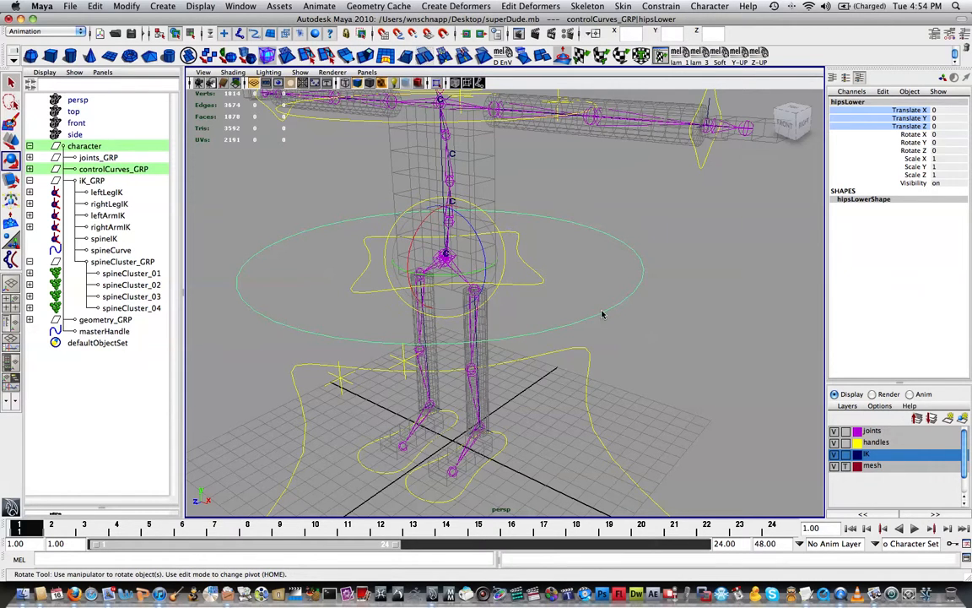
{"action": "left_click_drag", "start_coordinate": [493, 294], "coordinate": [390, 269], "text": "alt"}
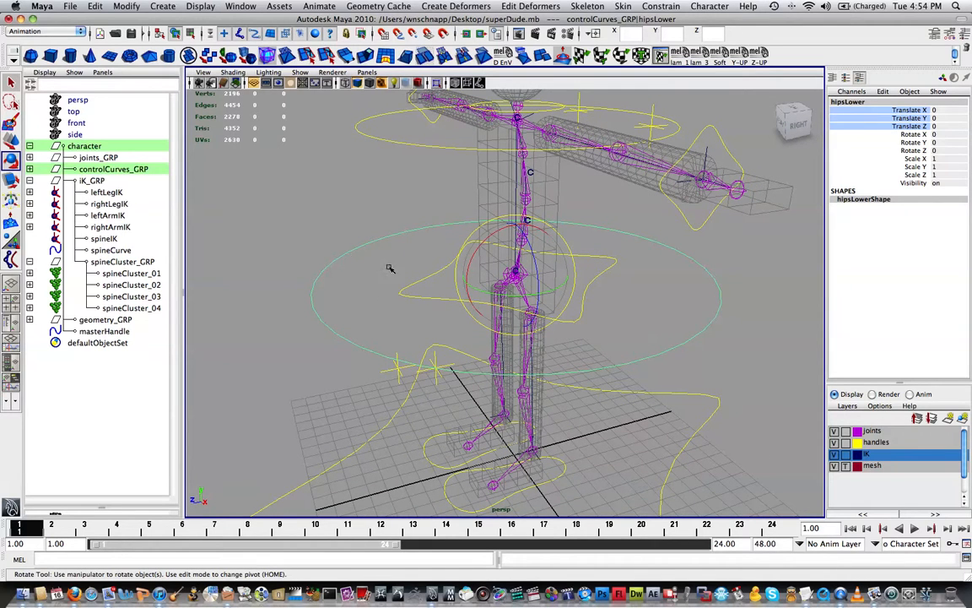
{"action": "left_click_drag", "start_coordinate": [498, 234], "coordinate": [699, 382]}
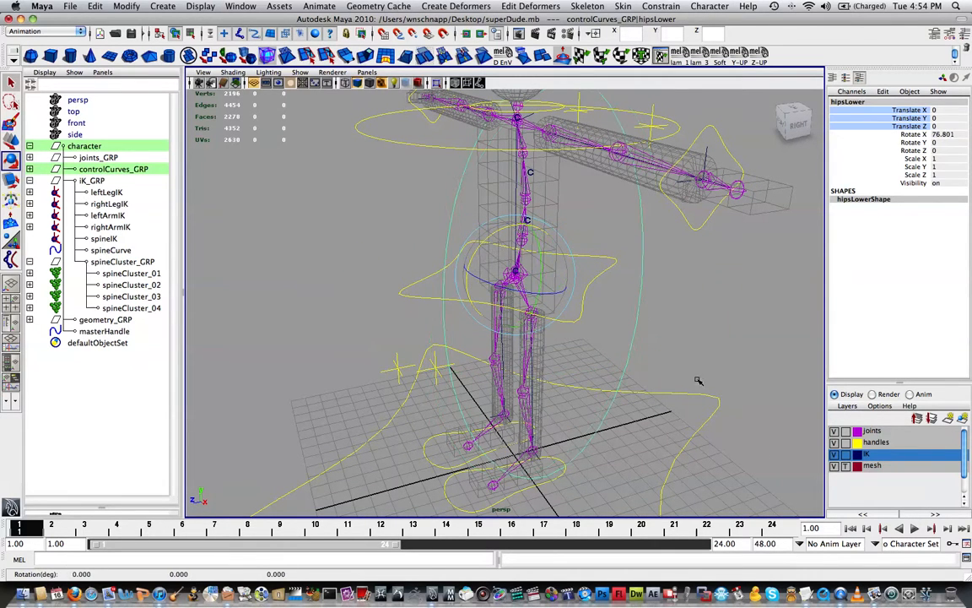
{"action": "key", "text": "z"}
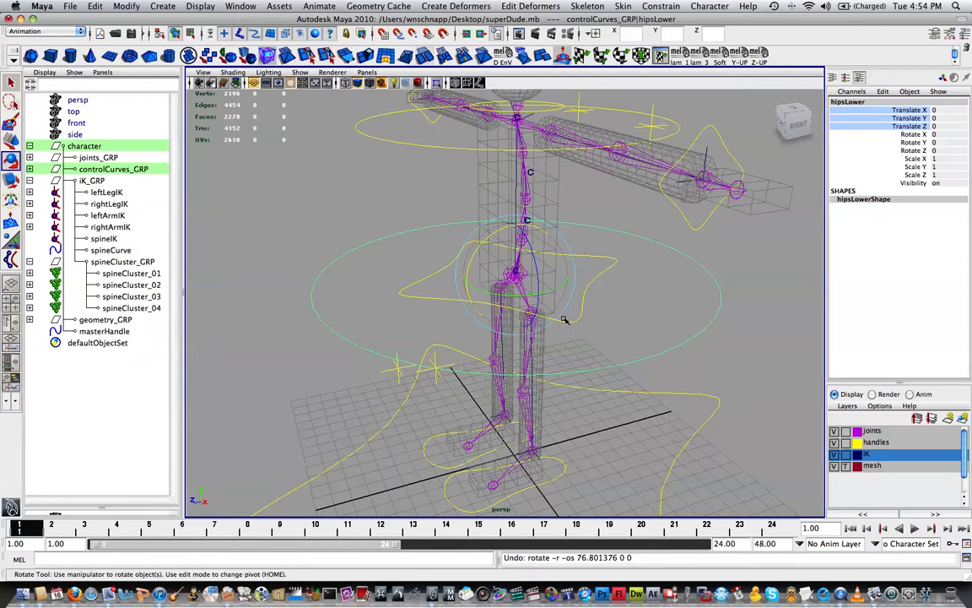
{"action": "left_click", "coordinate": [425, 145]}
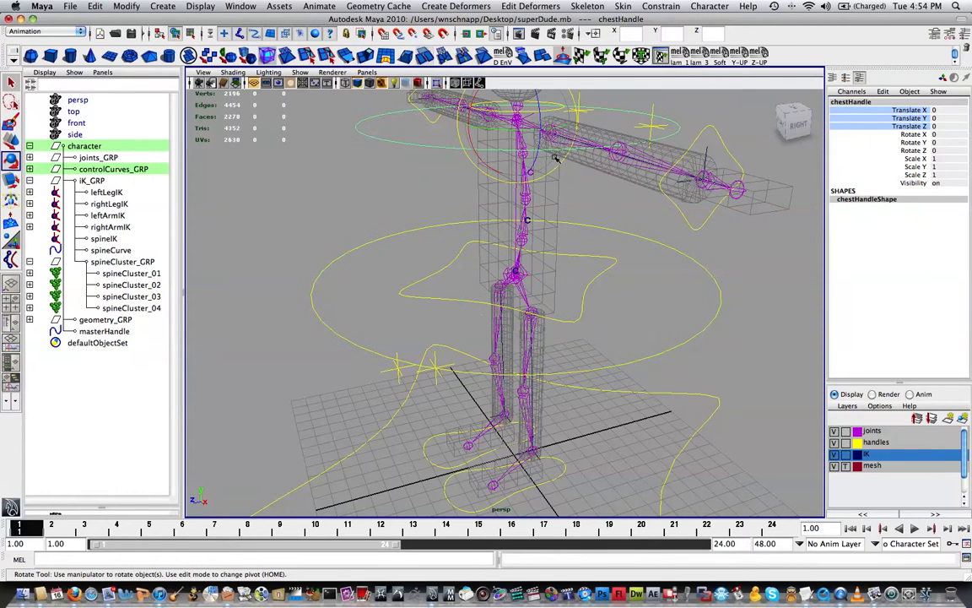
{"action": "key", "text": "w"}
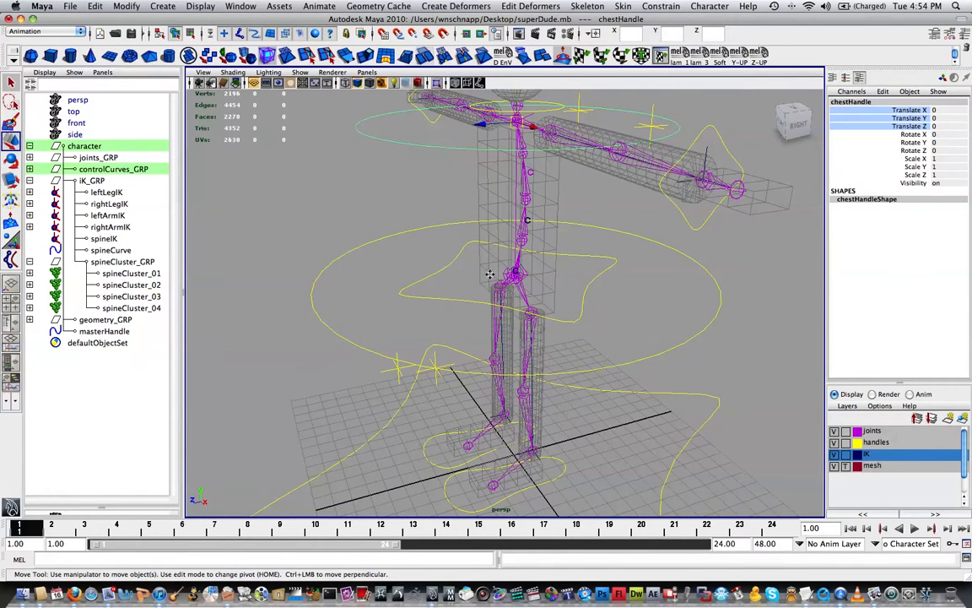
{"action": "left_click_drag", "start_coordinate": [489, 274], "coordinate": [514, 254], "text": "alt"}
Group the hipsUpper control curve by itself inside controlCurves_GRP
{"action": "left_click", "coordinate": [460, 277]}
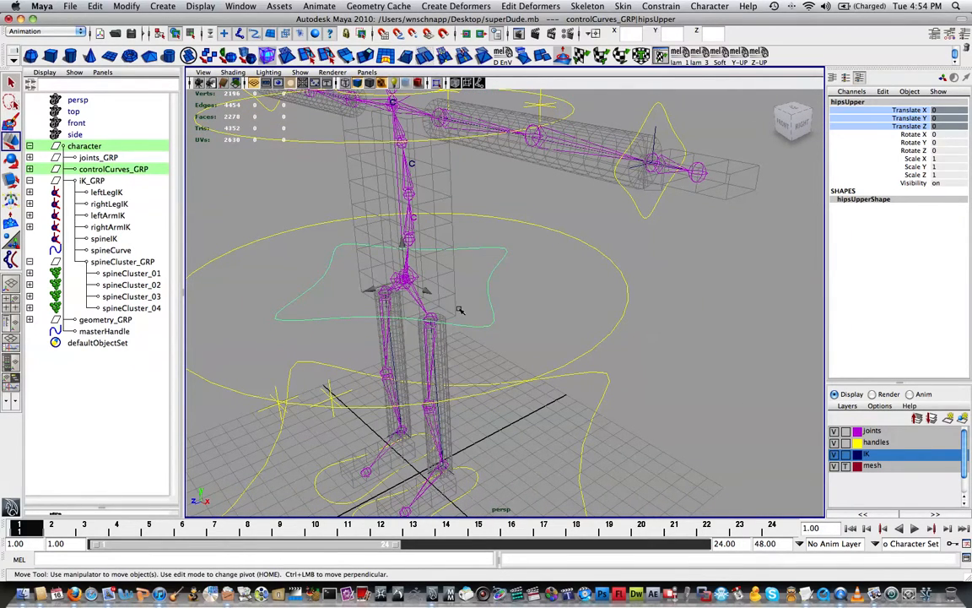
{"action": "key", "text": "f"}
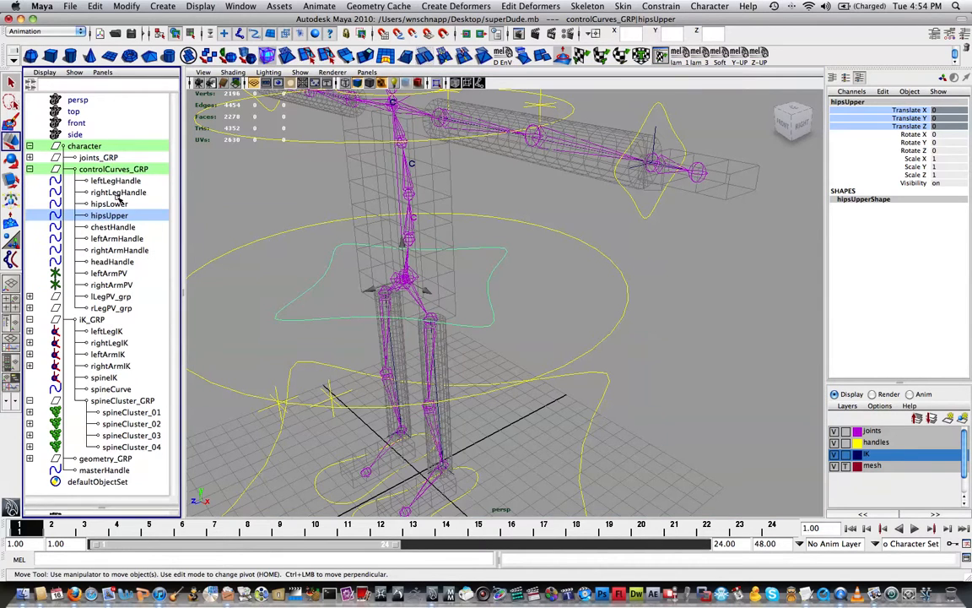
{"action": "key", "text": "ctrl+g"}
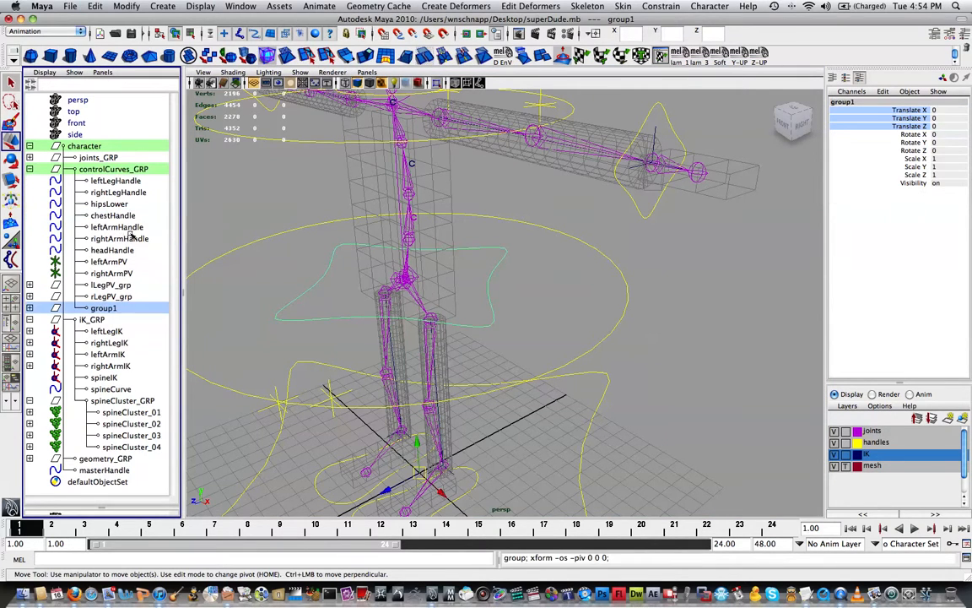
Rename the new group around hipsUpper as hipsUpper_GRP
{"action": "double_click", "coordinate": [106, 308]}
{"action": "type", "text": "hi"}
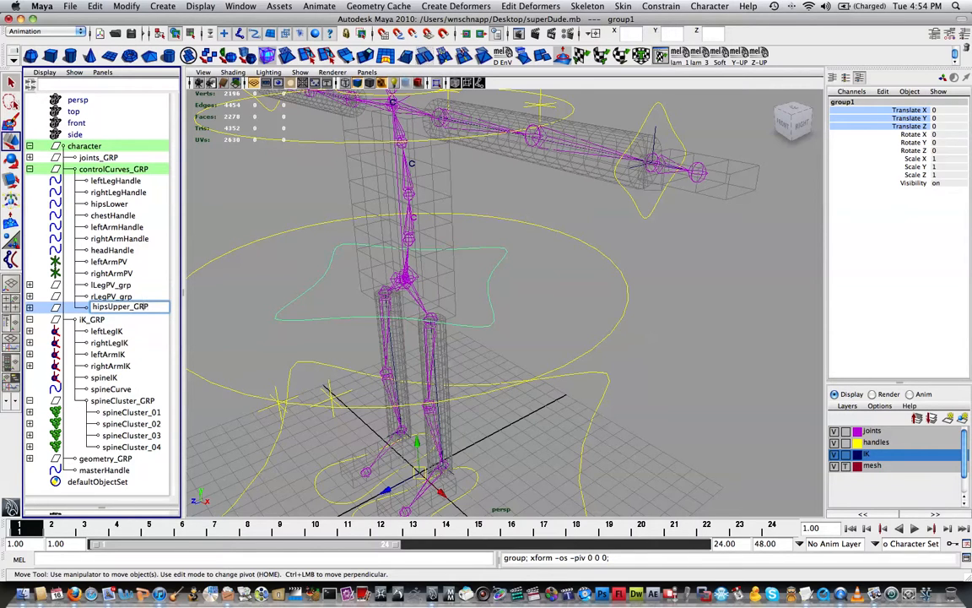
{"action": "type", "text": "psUpper_Control"}
{"action": "key", "text": "BackSpace"}
{"action": "key", "text": "BackSpace"}
{"action": "key", "text": "BackSpace"}
{"action": "key", "text": "BackSpace"}
{"action": "key", "text": "BackSpace"}
{"action": "key", "text": "BackSpace"}
{"action": "key", "text": "BackSpace"}
{"action": "key", "text": "BackSpace"}
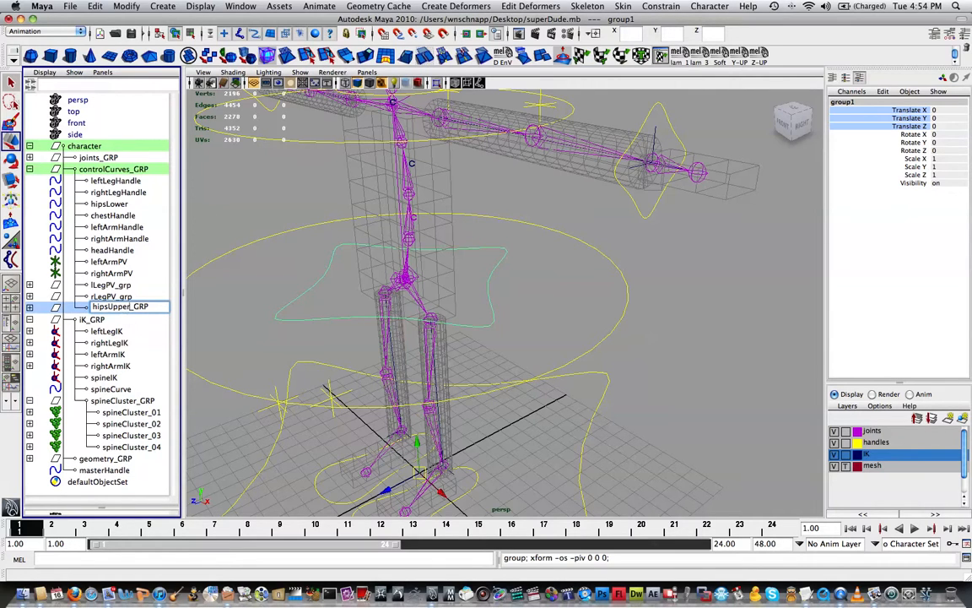
{"action": "left_click", "coordinate": [138, 296]}
Expand hipsUpper_GRP in the Outliner to check its child curve, and collapse it again
{"action": "left_click_drag", "start_coordinate": [135, 296], "coordinate": [129, 305]}
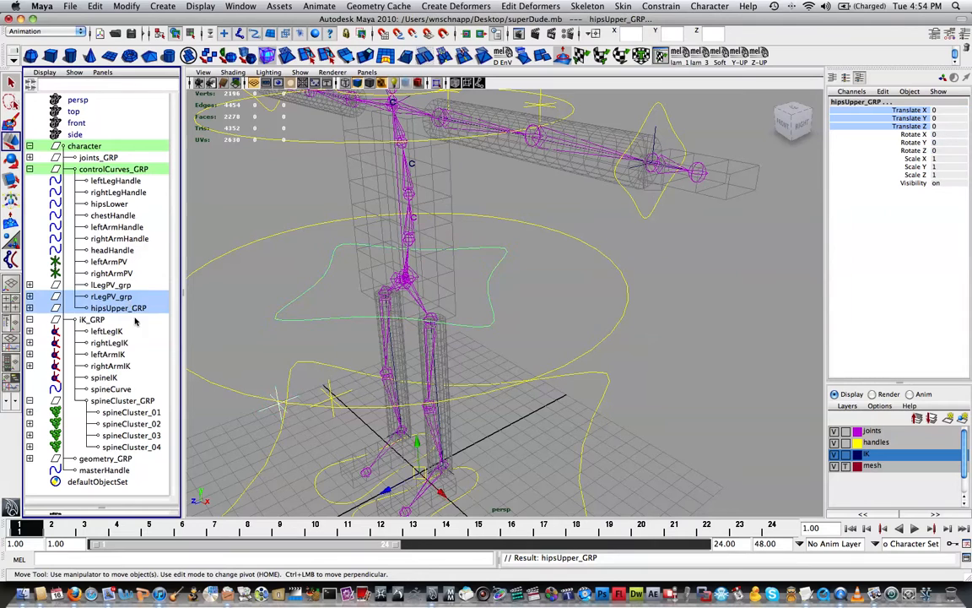
{"action": "left_click", "coordinate": [133, 329]}
{"action": "left_click", "coordinate": [120, 309]}
{"action": "left_click", "coordinate": [30, 308]}
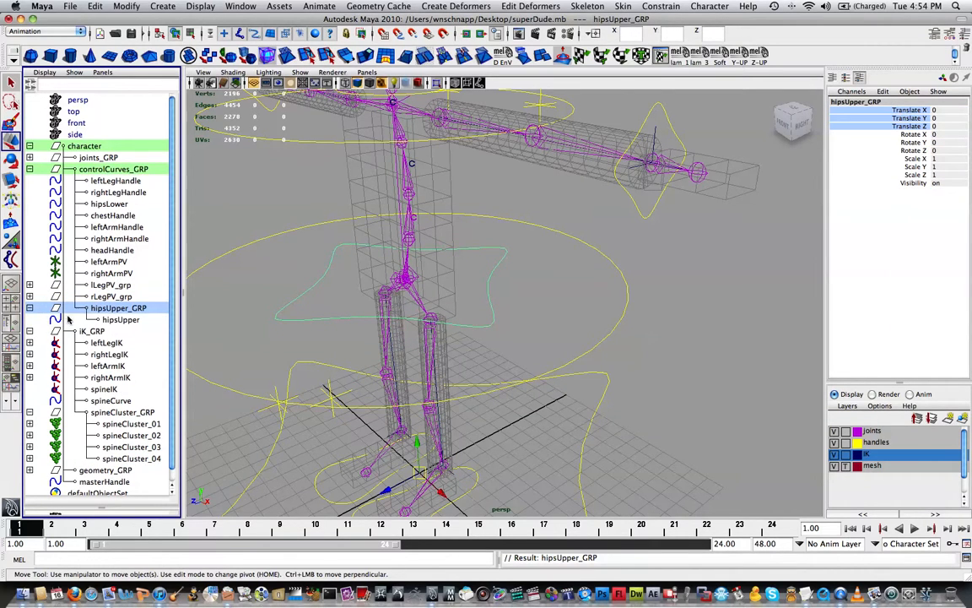
{"action": "left_click", "coordinate": [71, 320]}
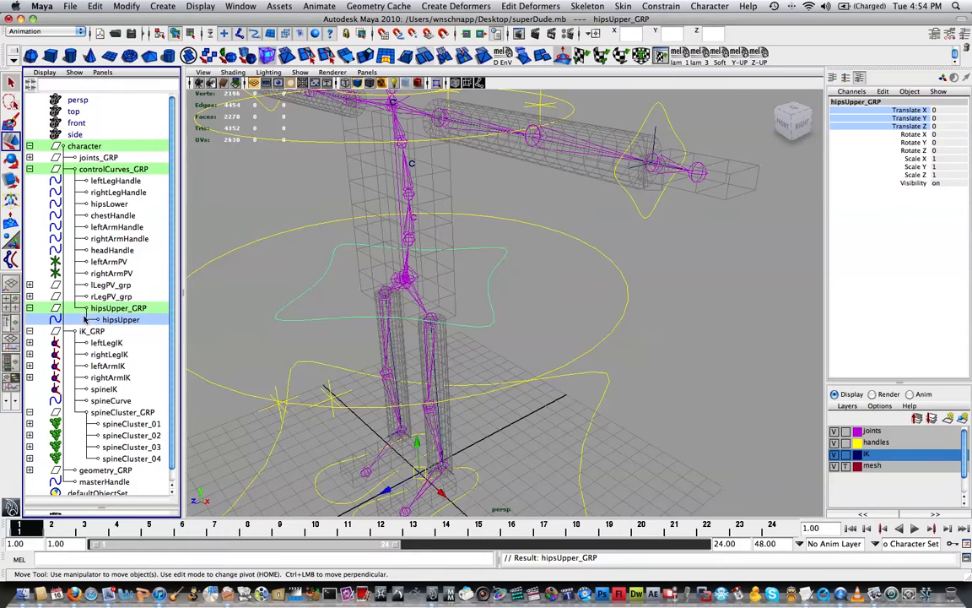
{"action": "left_click", "coordinate": [31, 309]}
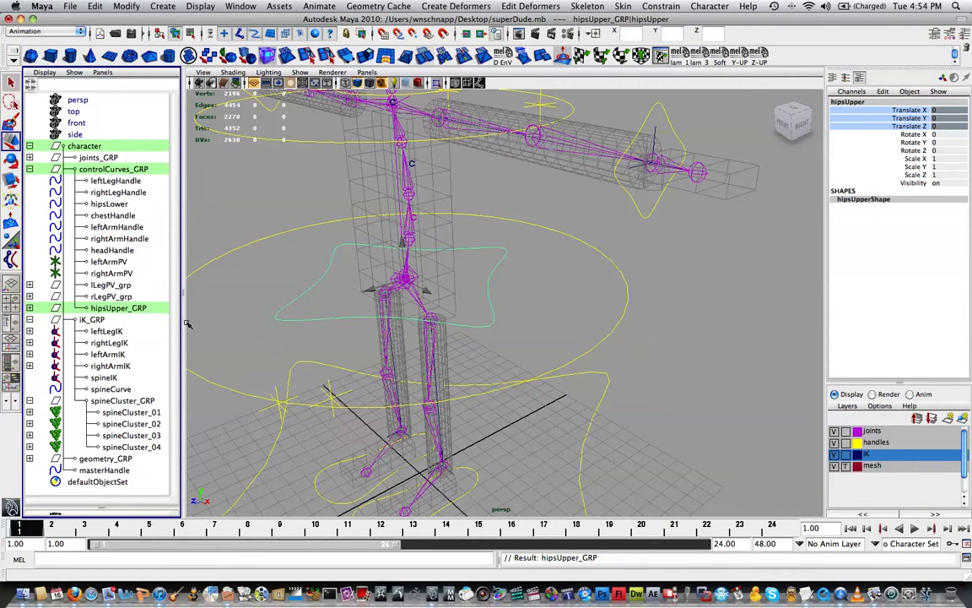
Snap the pivot of hipsUpper_GRP to the root joint at the base of the spine
{"action": "middle_click_drag", "start_coordinate": [344, 230], "coordinate": [398, 211], "text": "alt"}
{"action": "left_click_drag", "start_coordinate": [398, 211], "coordinate": [458, 251], "text": "alt"}
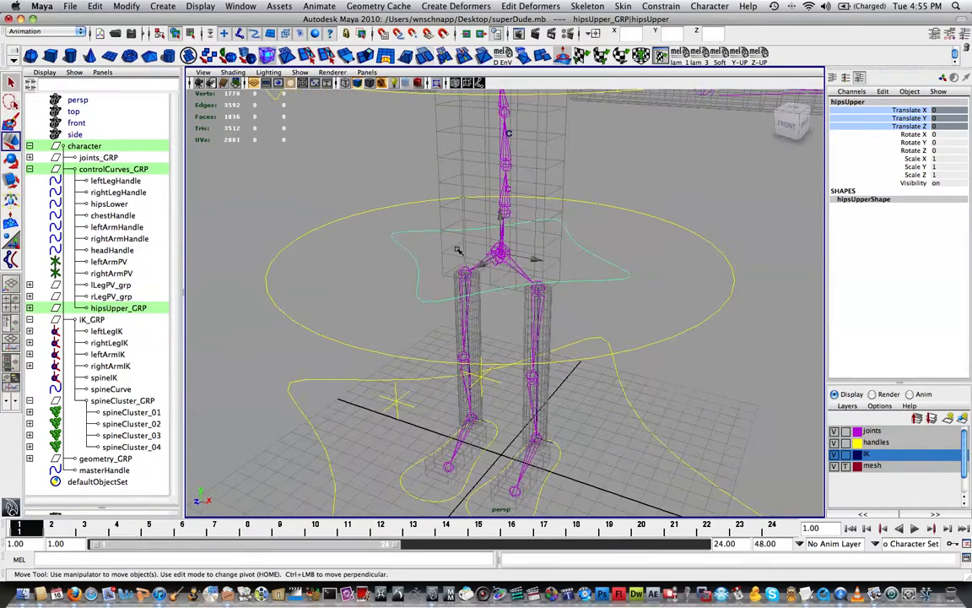
{"action": "middle_click_drag", "start_coordinate": [555, 300], "coordinate": [551, 262], "text": "alt"}
{"action": "left_click_drag", "start_coordinate": [551, 262], "coordinate": [591, 246], "text": "alt"}
{"action": "left_click", "coordinate": [118, 308]}
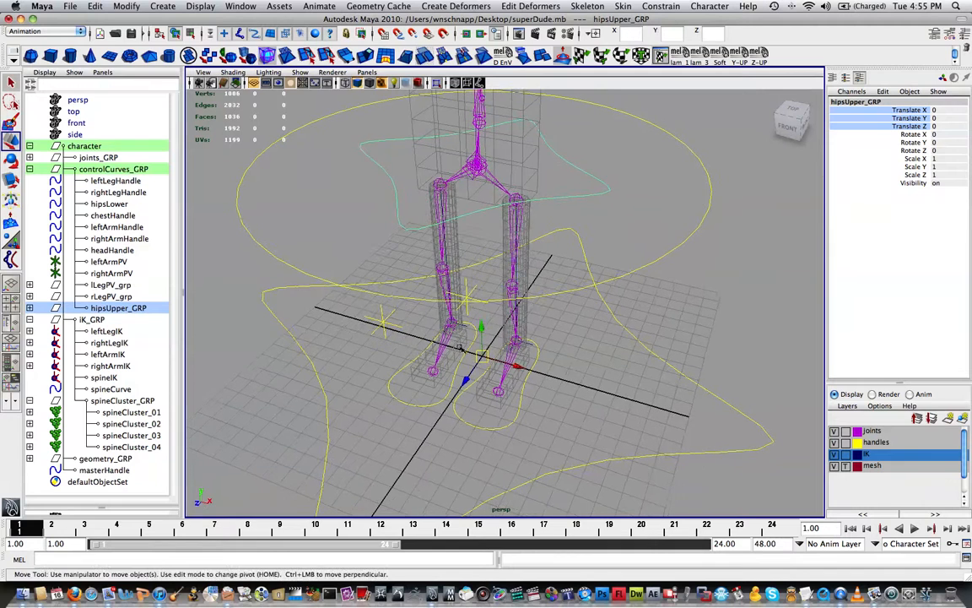
{"action": "middle_click_drag", "start_coordinate": [514, 302], "coordinate": [513, 351], "text": "alt"}
{"action": "key", "text": "Home"}
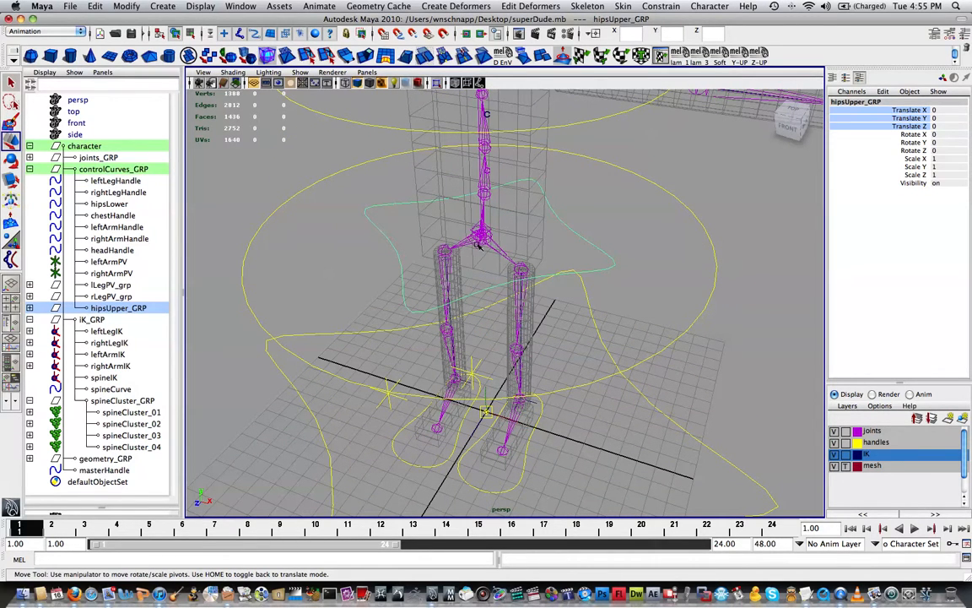
{"action": "left_click_drag", "start_coordinate": [481, 254], "coordinate": [483, 239]}
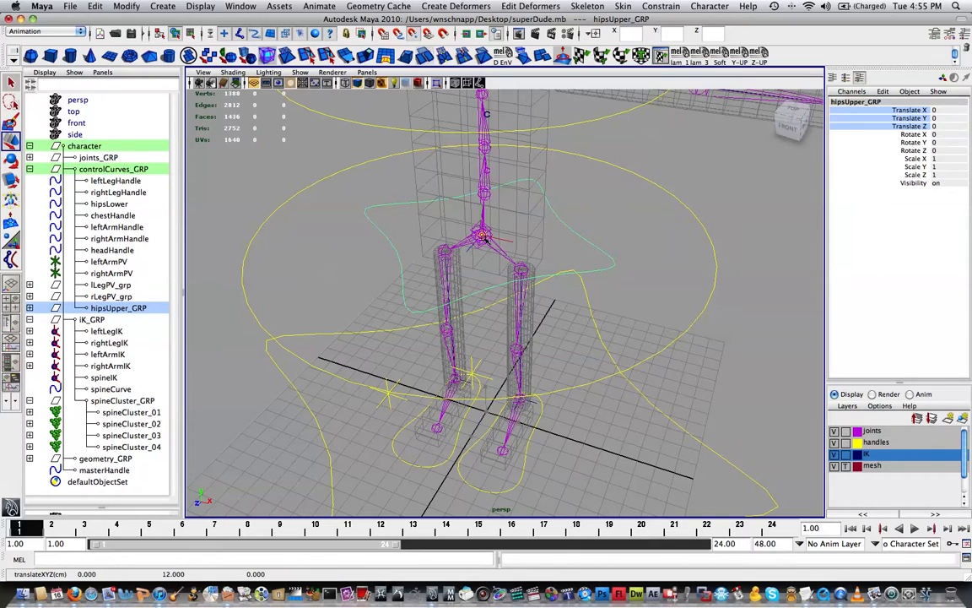
{"action": "key", "text": "Home"}
Apply a parent constraint that makes hipsUpper_GRP follow the hipsLower control curve
{"action": "left_click_drag", "start_coordinate": [525, 285], "coordinate": [548, 256], "text": "alt"}
{"action": "middle_click_drag", "start_coordinate": [453, 181], "coordinate": [456, 235], "text": "alt"}
{"action": "left_click_drag", "start_coordinate": [599, 294], "coordinate": [667, 226], "text": "alt"}
{"action": "middle_click_drag", "start_coordinate": [549, 275], "coordinate": [599, 301], "text": "alt"}
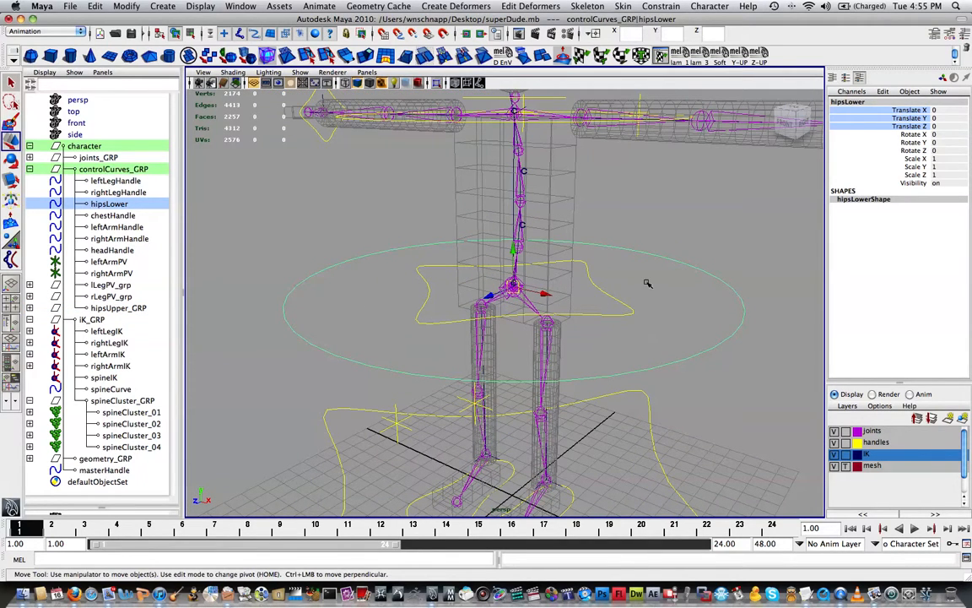
{"action": "left_click", "coordinate": [623, 285]}
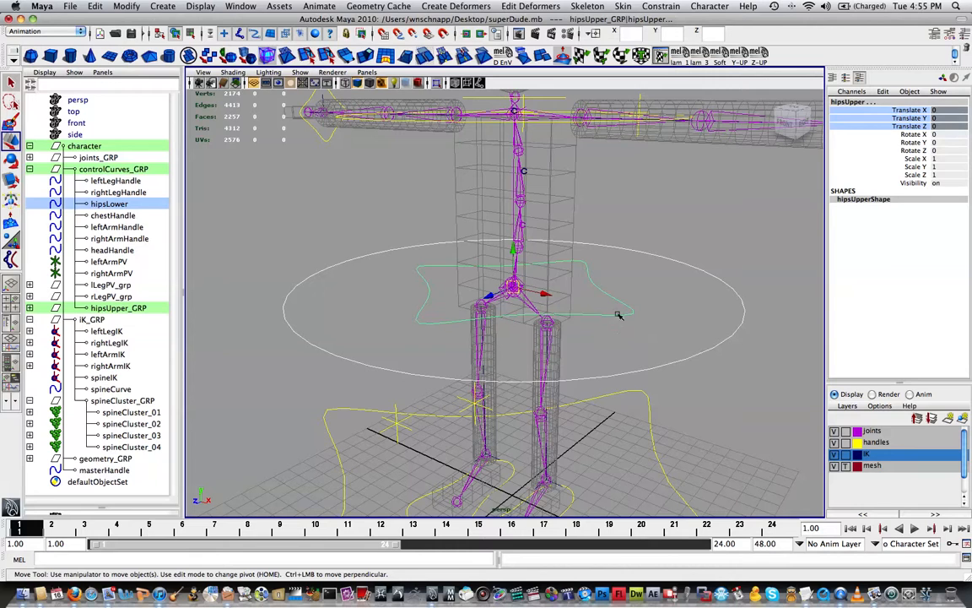
{"action": "left_click_drag", "start_coordinate": [745, 292], "coordinate": [728, 303]}
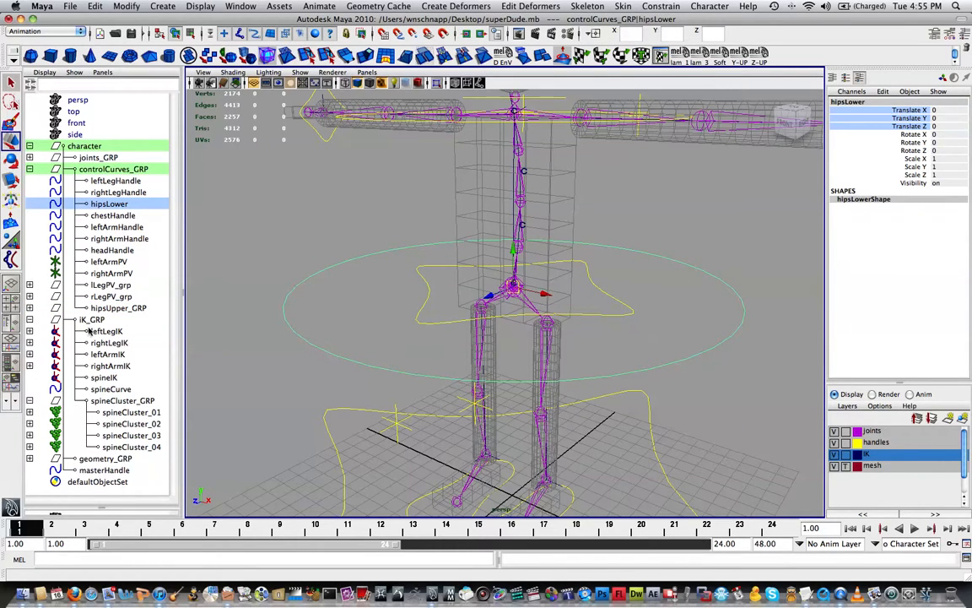
{"action": "left_click", "coordinate": [119, 308], "text": "ctrl"}
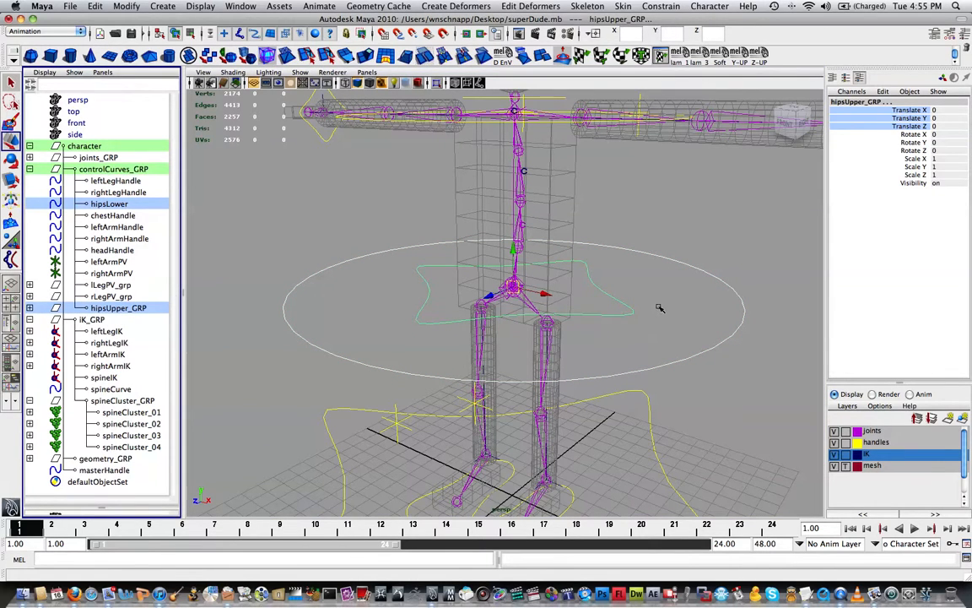
{"action": "key", "text": "space"}
{"action": "mouse_move", "coordinate": [708, 337]}
{"action": "left_mouse_down"}
{"action": "mouse_move", "coordinate": [710, 329]}
{"action": "mouse_move", "coordinate": [713, 349]}
{"action": "left_mouse_up"}
Test the hip constraint by rotating hipsLower and hipsUpper separately, and undo the test rotations
{"action": "left_click_drag", "start_coordinate": [729, 301], "coordinate": [713, 364]}
{"action": "key", "text": "e"}
{"action": "mouse_move", "coordinate": [534, 282]}
{"action": "left_mouse_down"}
{"action": "mouse_move", "coordinate": [541, 309]}
{"action": "mouse_move", "coordinate": [516, 253]}
{"action": "mouse_move", "coordinate": [529, 275]}
{"action": "left_mouse_up"}
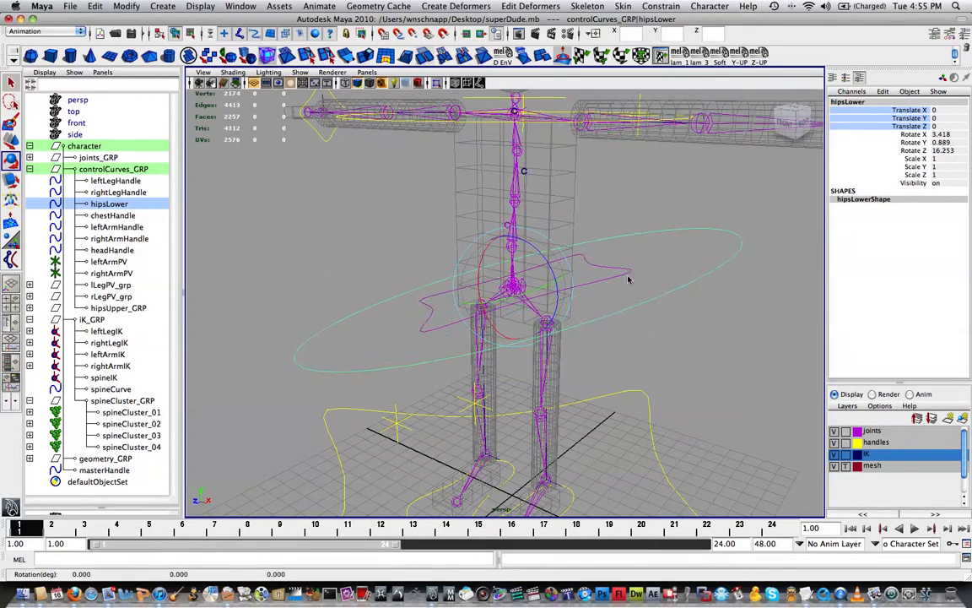
{"action": "left_click_drag", "start_coordinate": [631, 263], "coordinate": [616, 283]}
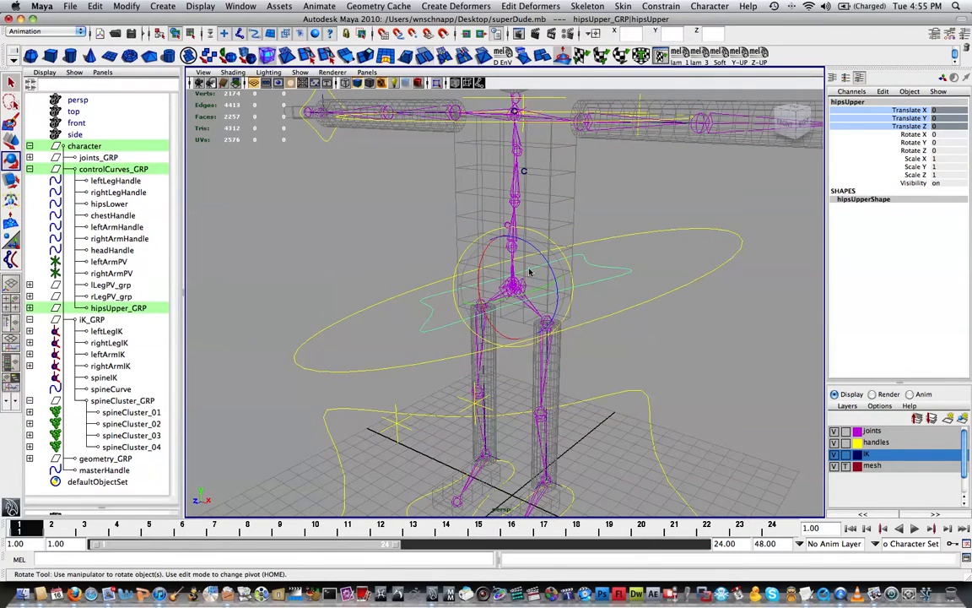
{"action": "left_click_drag", "start_coordinate": [530, 271], "coordinate": [509, 270]}
{"action": "left_click", "coordinate": [679, 275]}
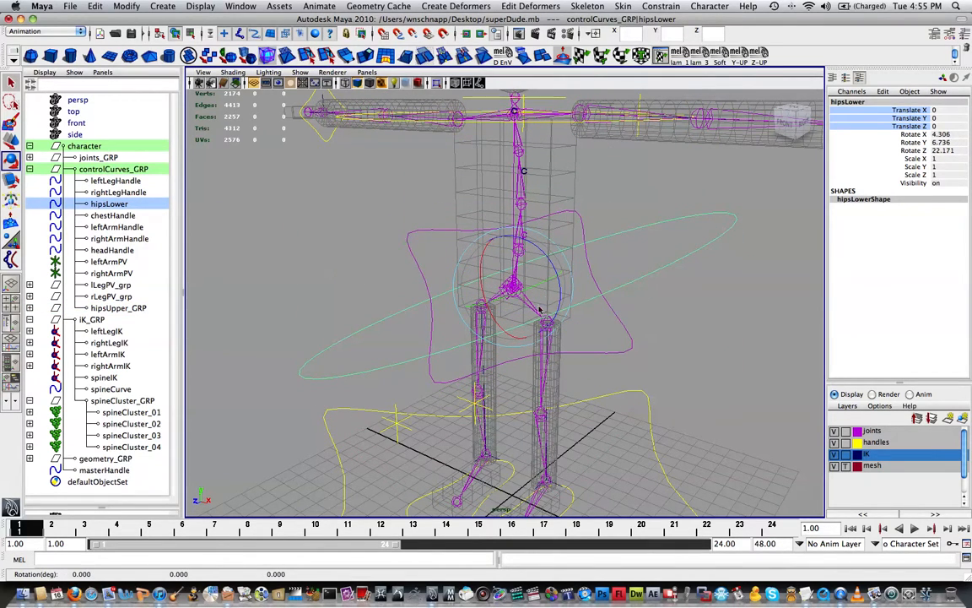
{"action": "key", "text": "z"}
{"action": "key", "text": "z"}
{"action": "key", "text": "z"}
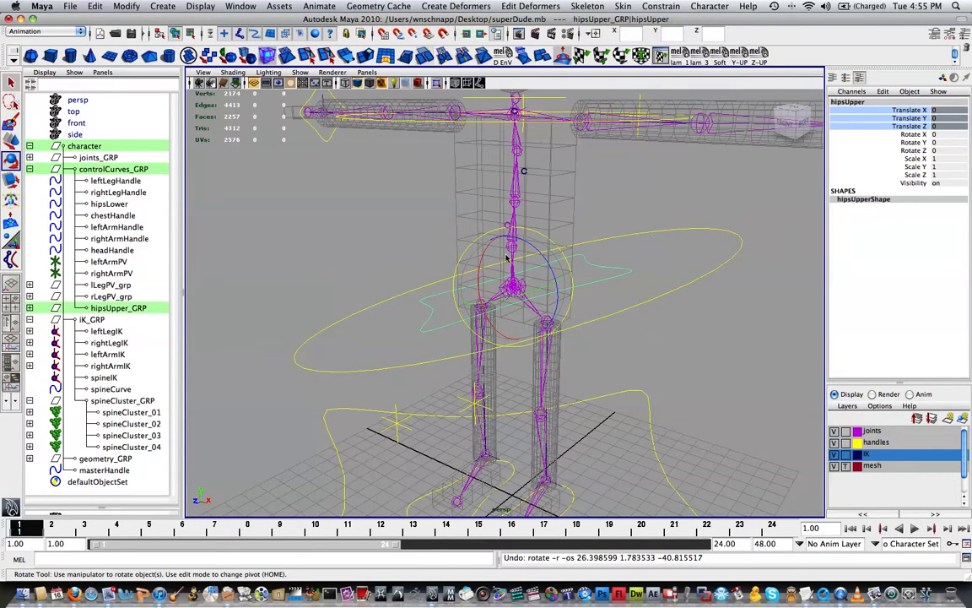
{"action": "key", "text": "z"}
{"action": "key", "text": "z"}
Group the chestHandle control curve by itself inside controlCurves_GRP
{"action": "middle_click_drag", "start_coordinate": [533, 216], "coordinate": [475, 304], "text": "alt"}
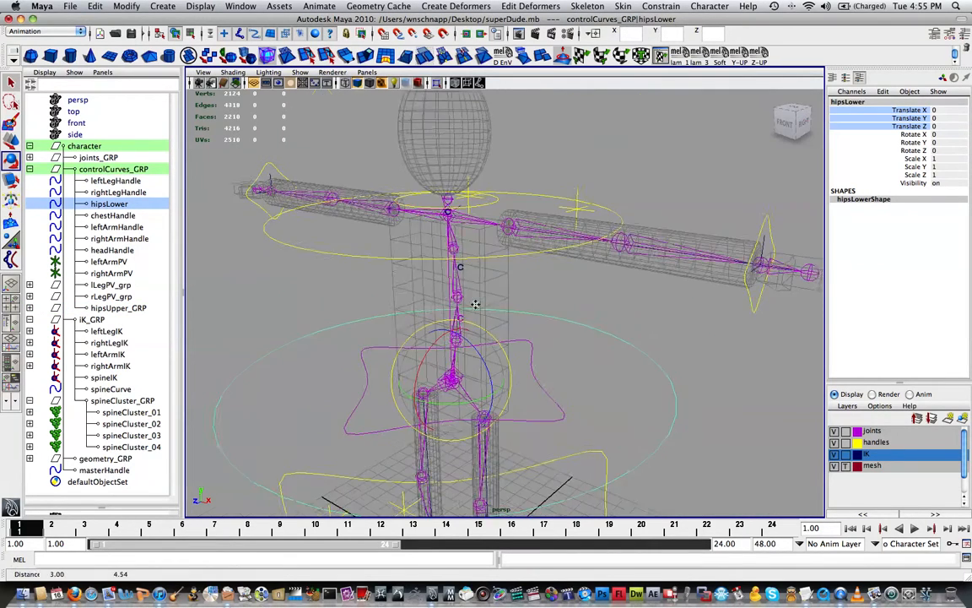
{"action": "left_click_drag", "start_coordinate": [513, 283], "coordinate": [534, 308], "text": "alt"}
{"action": "middle_click_drag", "start_coordinate": [536, 311], "coordinate": [593, 342], "text": "alt"}
{"action": "left_click_drag", "start_coordinate": [594, 342], "coordinate": [578, 295], "text": "alt"}
{"action": "middle_click_drag", "start_coordinate": [578, 295], "coordinate": [558, 318], "text": "alt"}
{"action": "key", "text": "e"}
{"action": "left_click_drag", "start_coordinate": [559, 318], "coordinate": [549, 229], "text": "alt"}
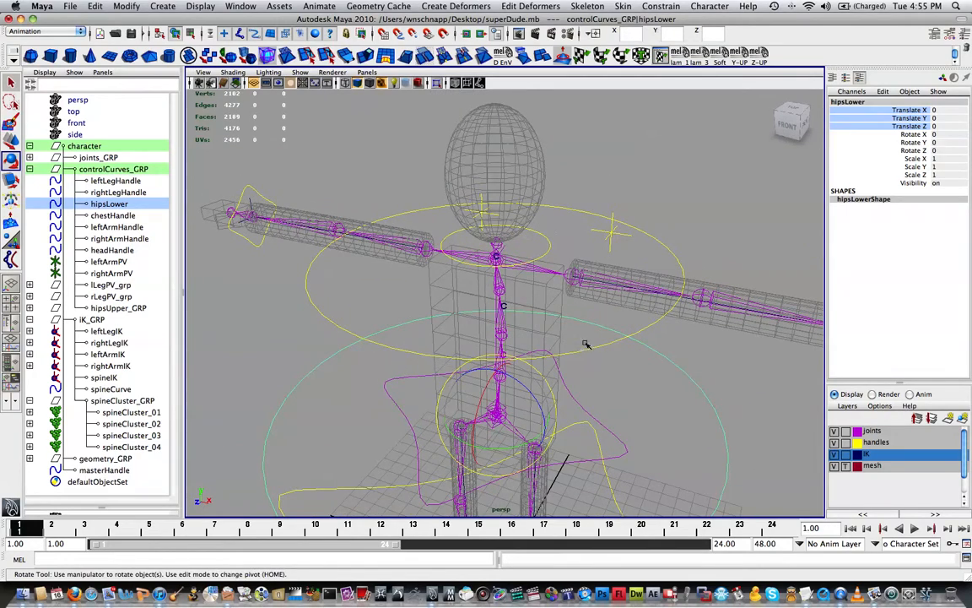
{"action": "left_click", "coordinate": [357, 238]}
{"action": "key", "text": "ctrl+g"}
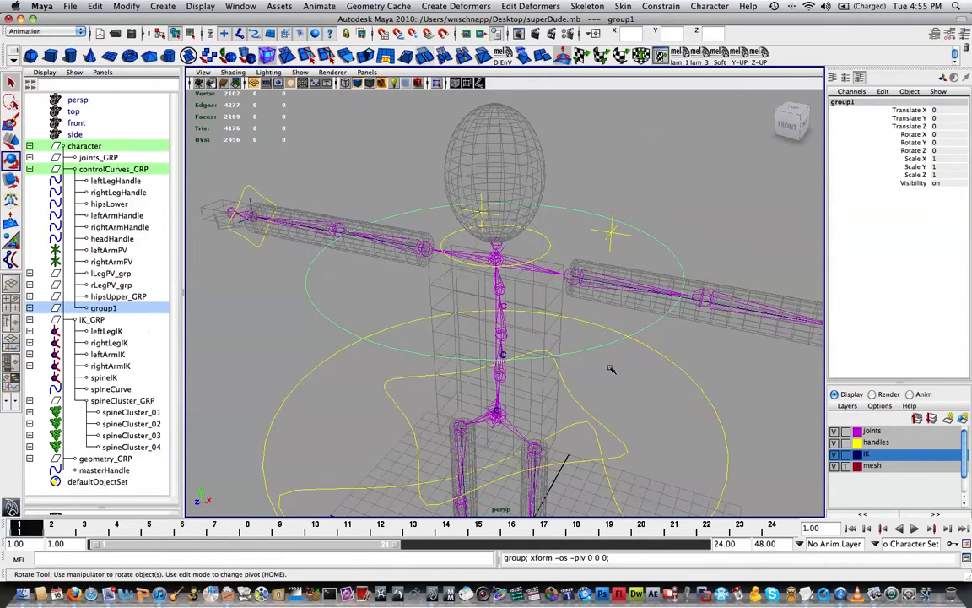
Rename the new group around chestHandle as chestHandle_GRP, matching the name of its child curve
{"action": "middle_click_drag", "start_coordinate": [610, 368], "coordinate": [570, 263], "text": "alt"}
{"action": "double_click", "coordinate": [109, 309]}
{"action": "type", "text": "chest_GRP"}
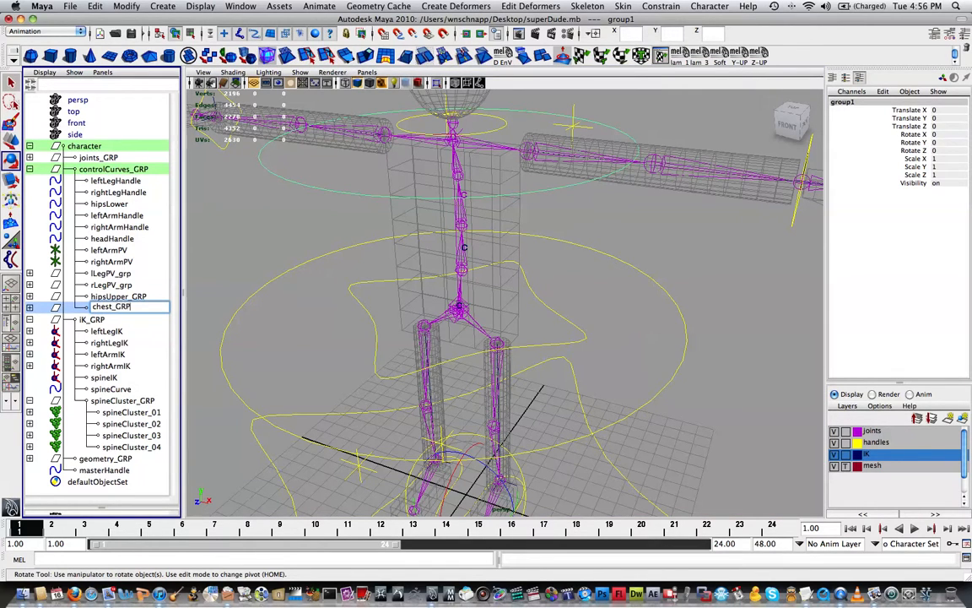
{"action": "key", "text": "Return"}
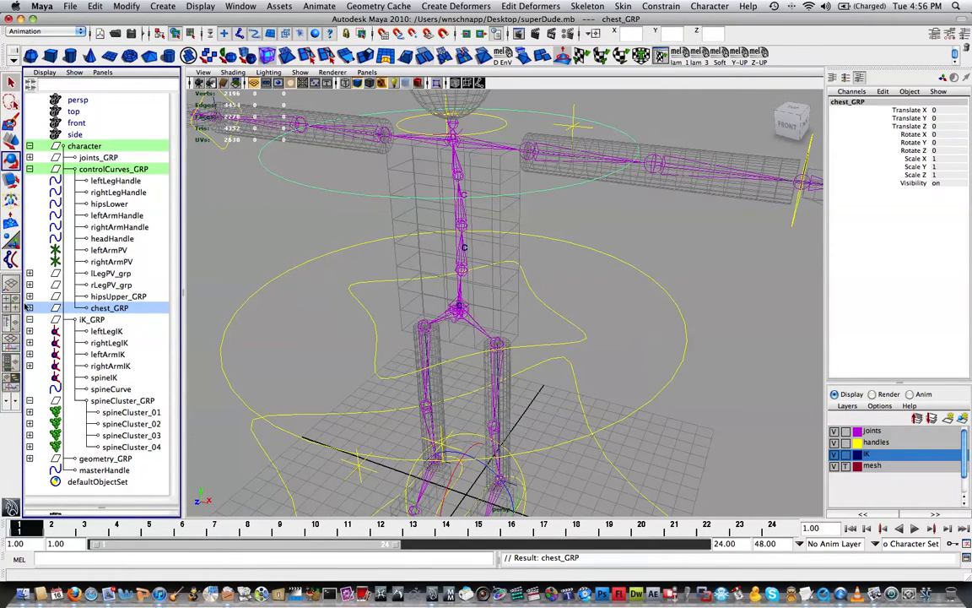
{"action": "left_click", "coordinate": [30, 308]}
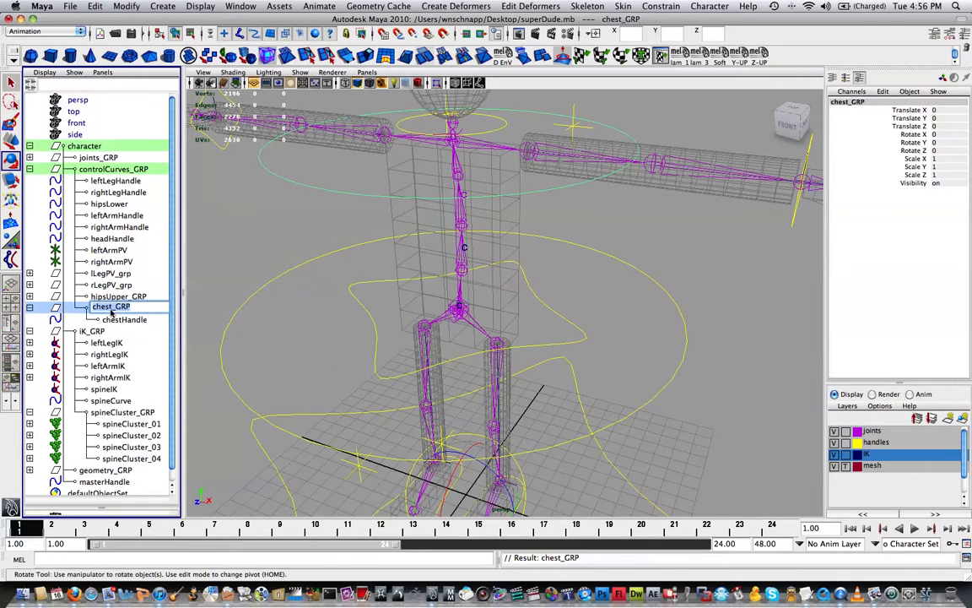
{"action": "type", "text": "Handle"}
{"action": "key", "text": "Return"}
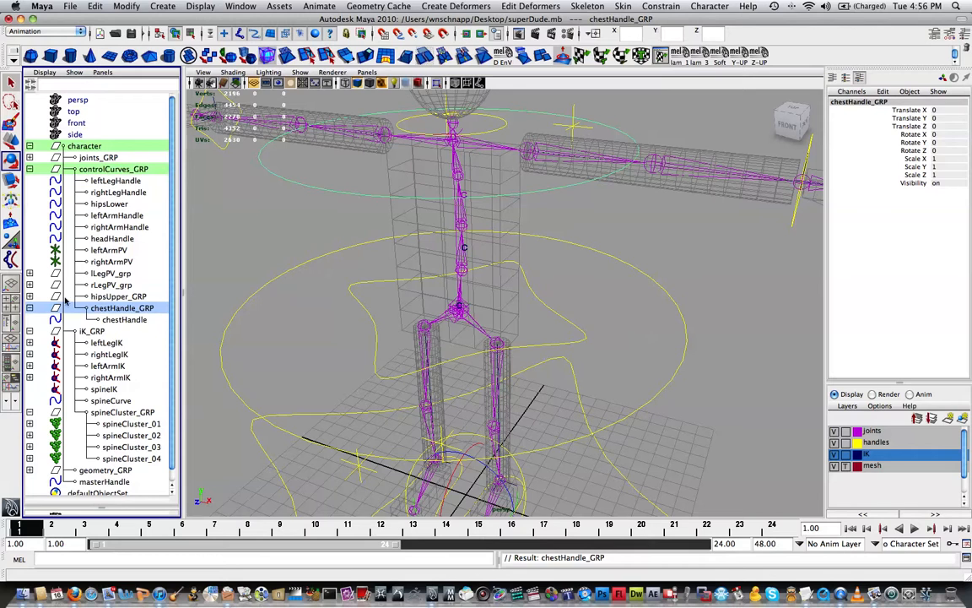
Expand hipsUpper_GRP in the Outliner to check its child curve and parent constraint, and collapse it again
{"action": "left_click", "coordinate": [110, 297]}
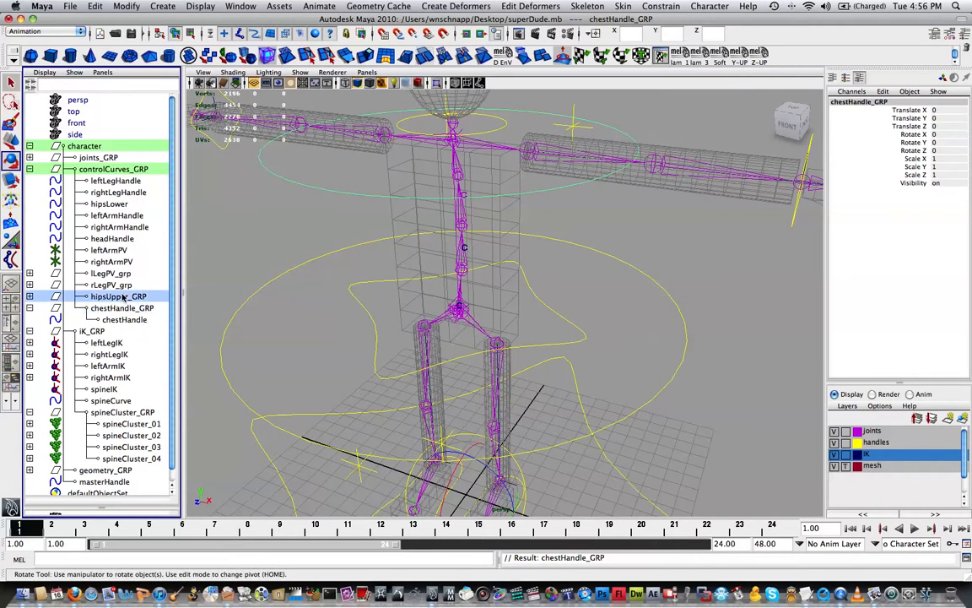
{"action": "key", "text": "e"}
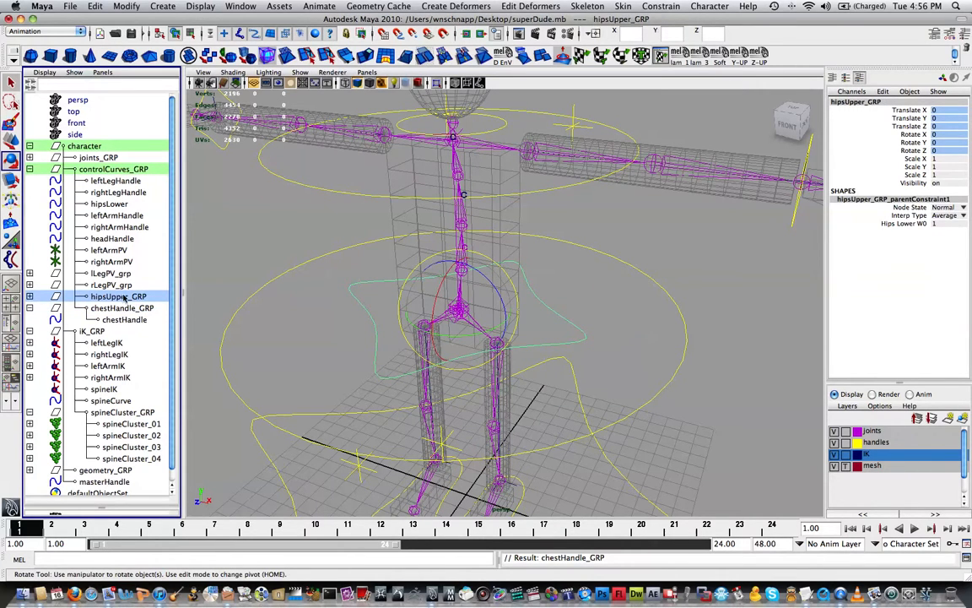
{"action": "left_click", "coordinate": [30, 296]}
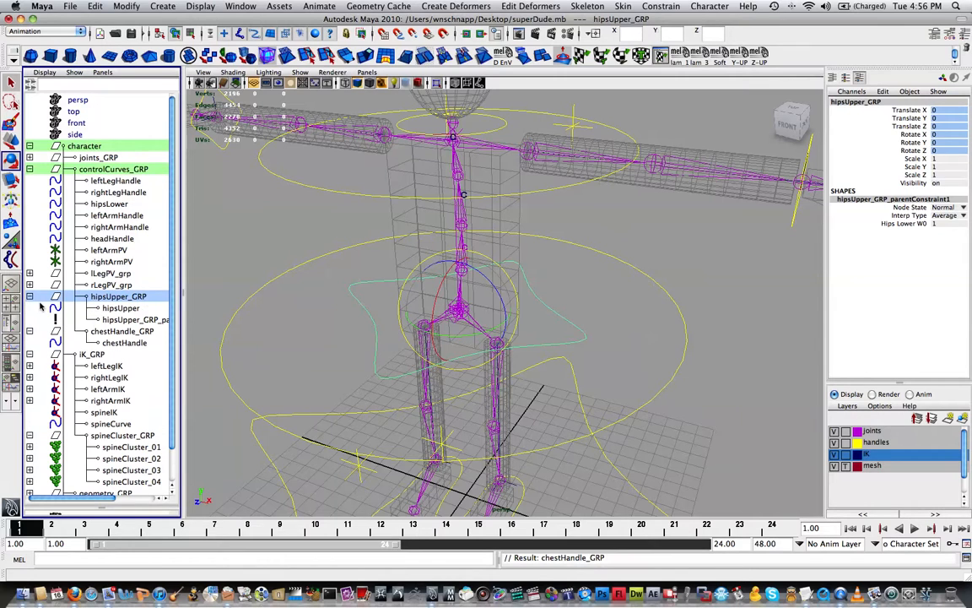
{"action": "left_click", "coordinate": [29, 296]}
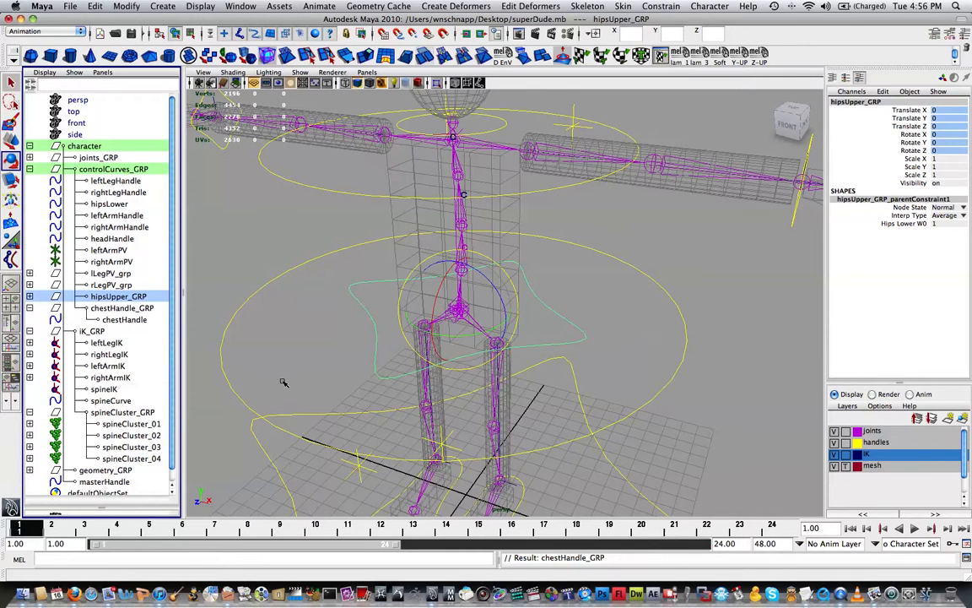
{"action": "left_click_drag", "start_coordinate": [265, 376], "coordinate": [255, 310], "text": "alt"}
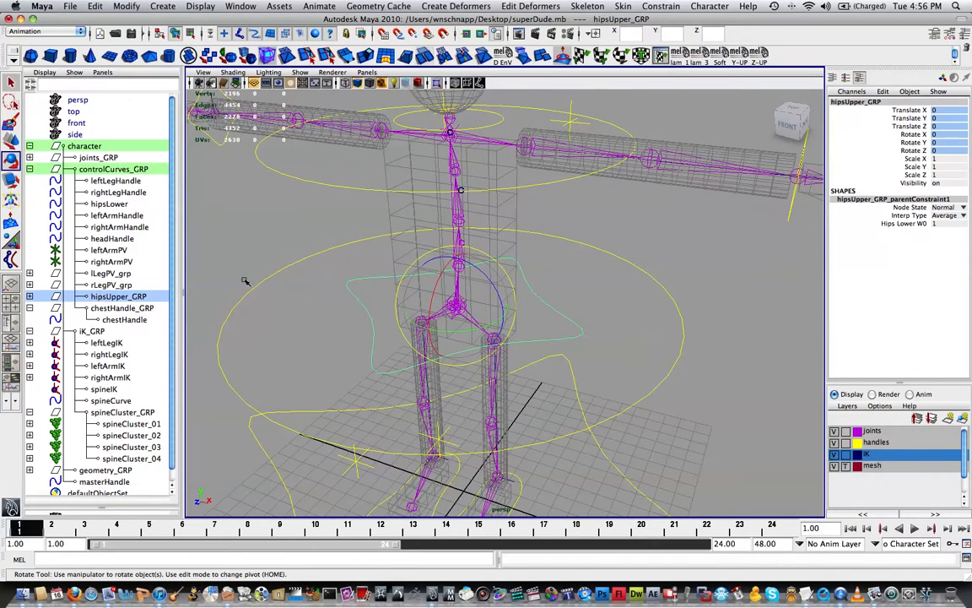
Snap the pivot of chestHandle_GRP to the root joint at the base of the spine
{"action": "left_click", "coordinate": [123, 308]}
{"action": "middle_click_drag", "start_coordinate": [365, 243], "coordinate": [356, 236], "text": "alt"}
{"action": "middle_click_drag", "start_coordinate": [385, 285], "coordinate": [375, 241], "text": "alt"}
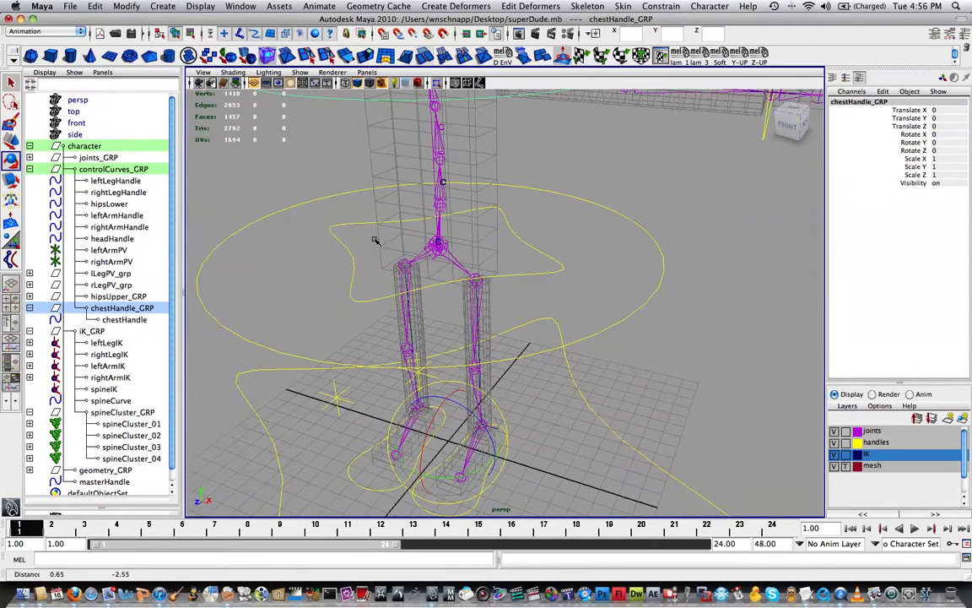
{"action": "key", "text": "Home"}
{"action": "key", "text": "v"}
{"action": "middle_click_drag", "start_coordinate": [477, 279], "coordinate": [439, 243]}
{"action": "key", "text": "Home"}
Apply a parent constraint that makes chestHandle_GRP follow the hipsUpper control curve
{"action": "left_click_drag", "start_coordinate": [517, 241], "coordinate": [522, 247], "text": "alt"}
{"action": "left_click", "coordinate": [538, 280]}
{"action": "middle_click_drag", "start_coordinate": [502, 239], "coordinate": [508, 286], "text": "alt"}
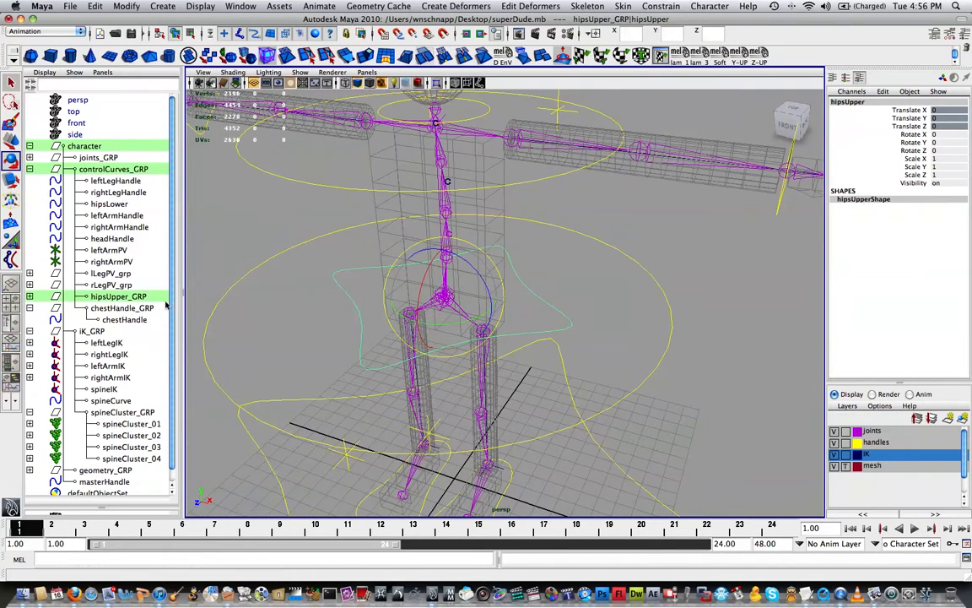
{"action": "left_click", "coordinate": [122, 308]}
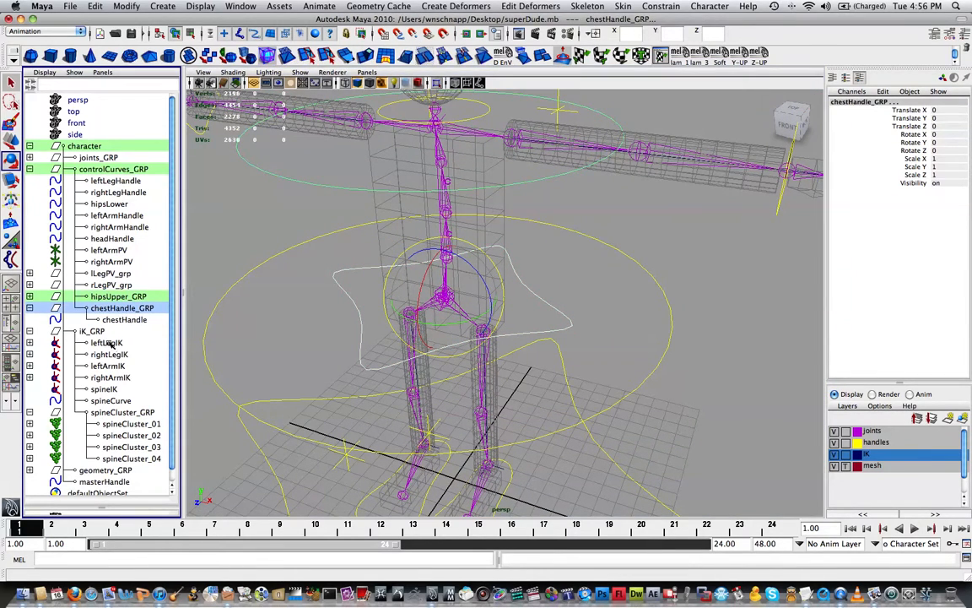
{"action": "key", "text": "space"}
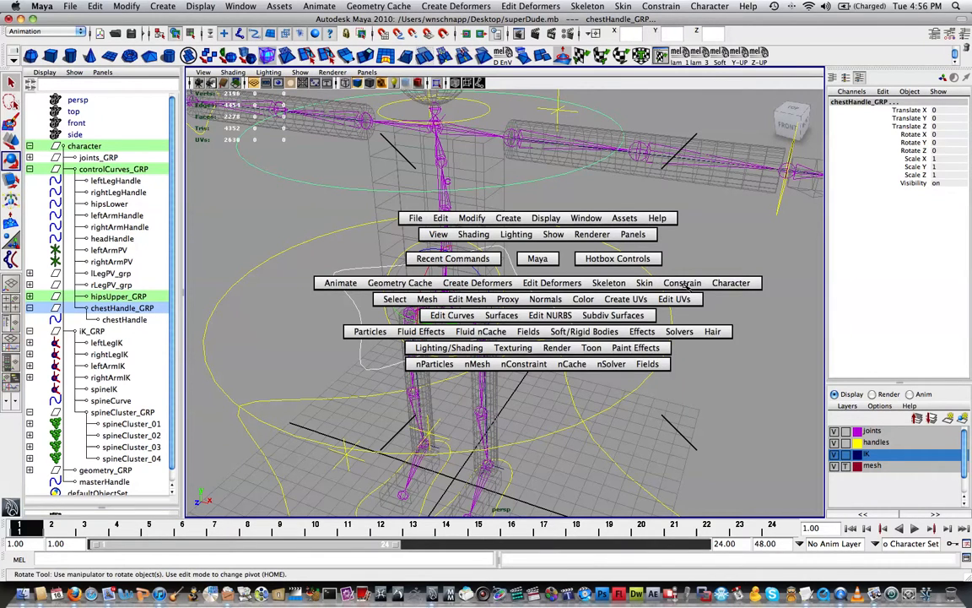
{"action": "left_click", "coordinate": [682, 282]}
{"action": "left_click", "coordinate": [686, 335]}
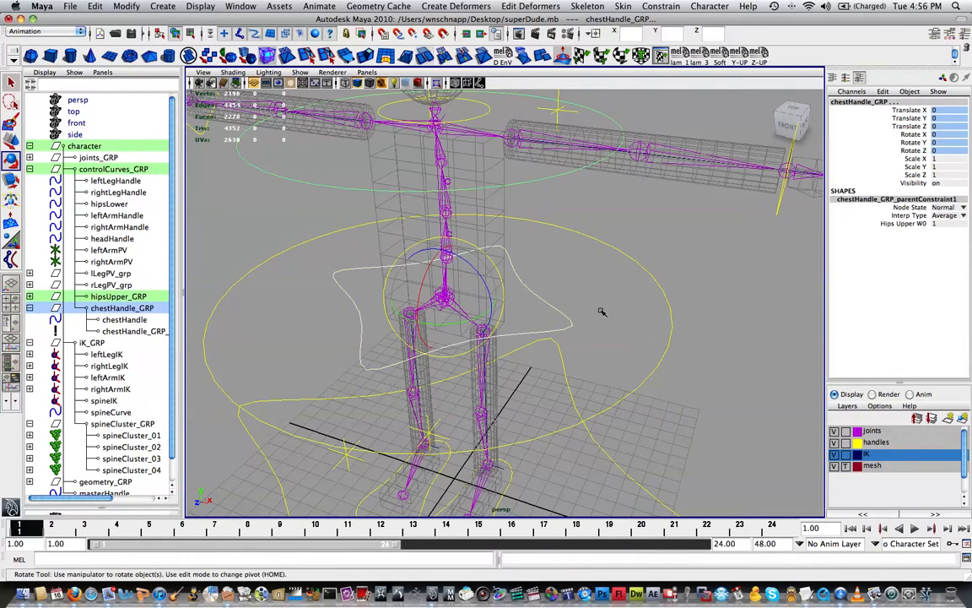
Test the chest constraint by rotating hipsUpper, and undo the rotation
{"action": "left_click", "coordinate": [603, 310]}
{"action": "right_click_drag", "start_coordinate": [604, 310], "coordinate": [579, 332], "text": "alt"}
{"action": "middle_click_drag", "start_coordinate": [578, 331], "coordinate": [539, 256], "text": "alt"}
{"action": "left_click", "coordinate": [538, 270]}
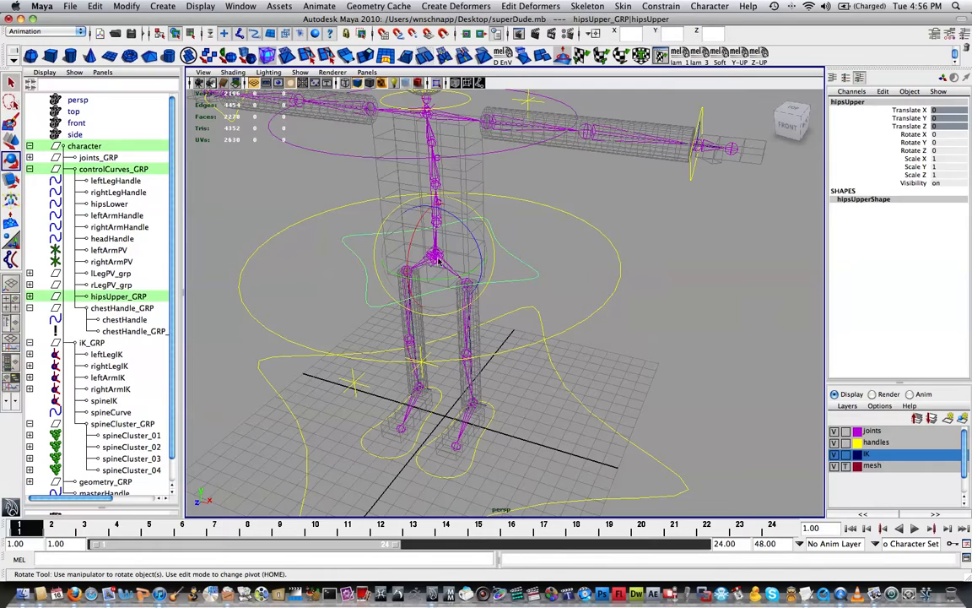
{"action": "left_click_drag", "start_coordinate": [437, 261], "coordinate": [472, 270]}
{"action": "key", "text": "z"}
Rotate hipsLower to test the whole spine hierarchy, including a forward bend about X, and undo each rotation
{"action": "left_click_drag", "start_coordinate": [648, 253], "coordinate": [594, 288]}
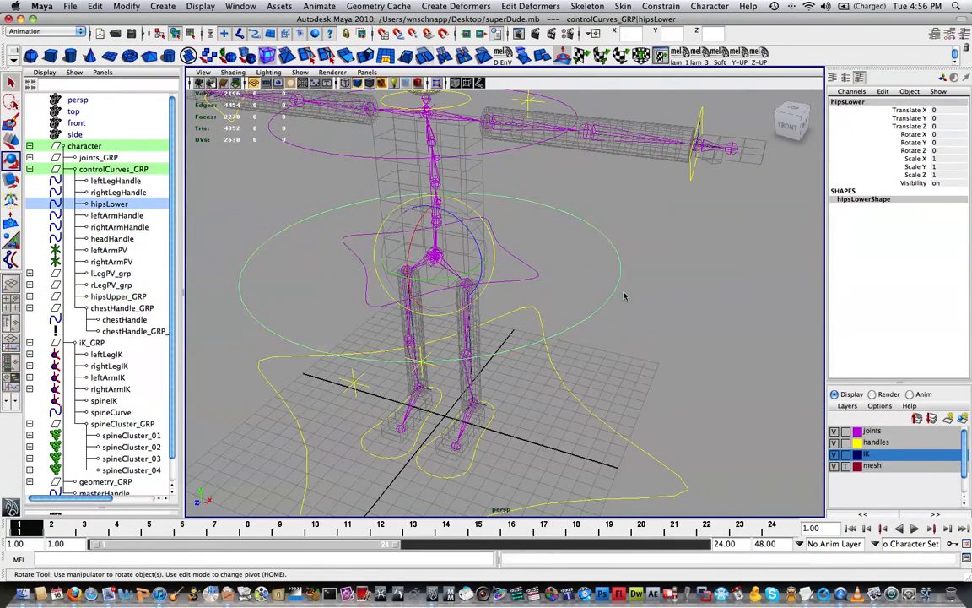
{"action": "mouse_move", "coordinate": [462, 243]}
{"action": "left_mouse_down"}
{"action": "mouse_move", "coordinate": [486, 293]}
{"action": "mouse_move", "coordinate": [392, 183]}
{"action": "mouse_move", "coordinate": [436, 296]}
{"action": "mouse_move", "coordinate": [480, 246]}
{"action": "left_mouse_up"}
{"action": "key", "text": "z"}
{"action": "left_click_drag", "start_coordinate": [574, 258], "coordinate": [460, 272], "text": "alt"}
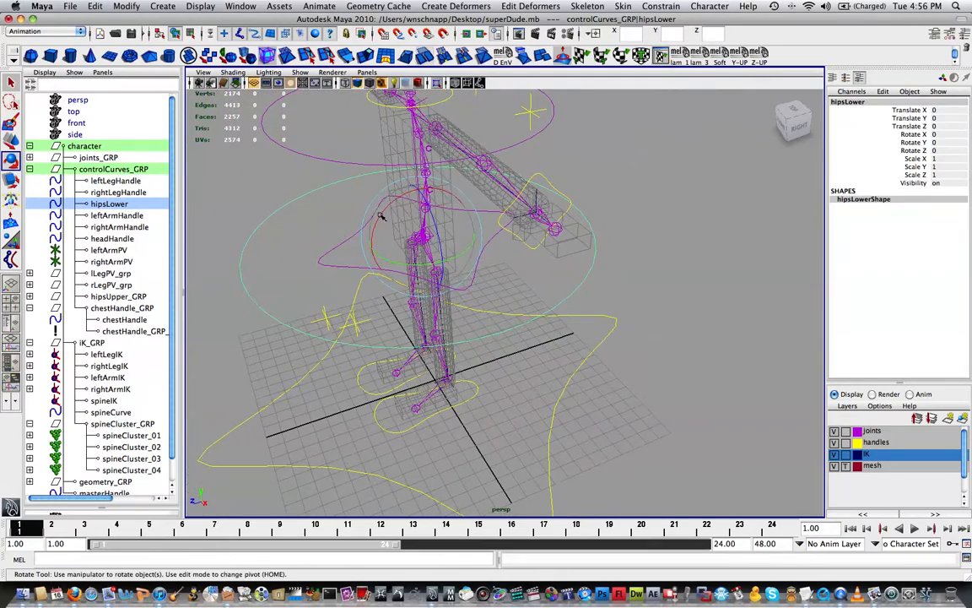
{"action": "left_click_drag", "start_coordinate": [401, 200], "coordinate": [389, 221]}
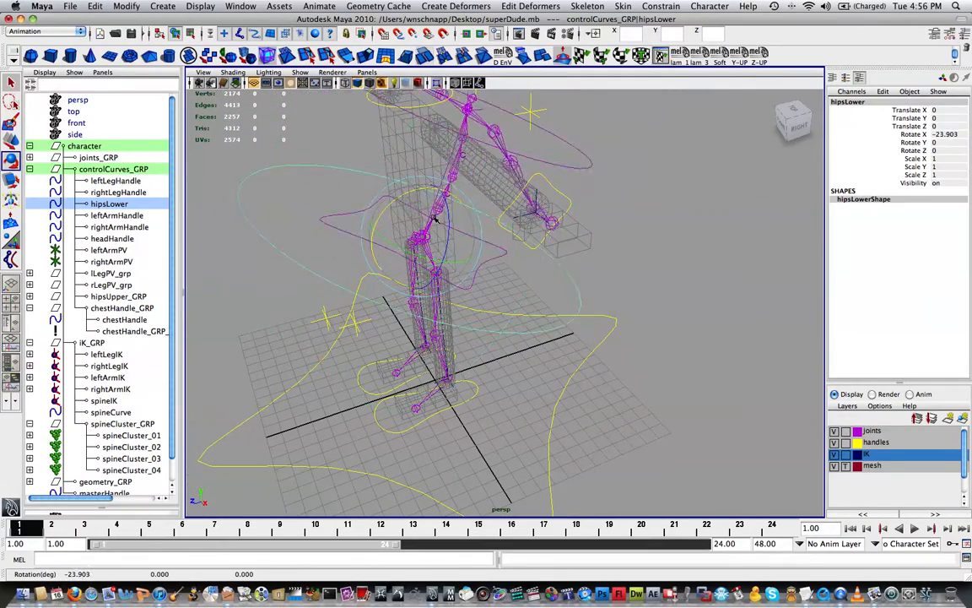
{"action": "key", "text": "z"}
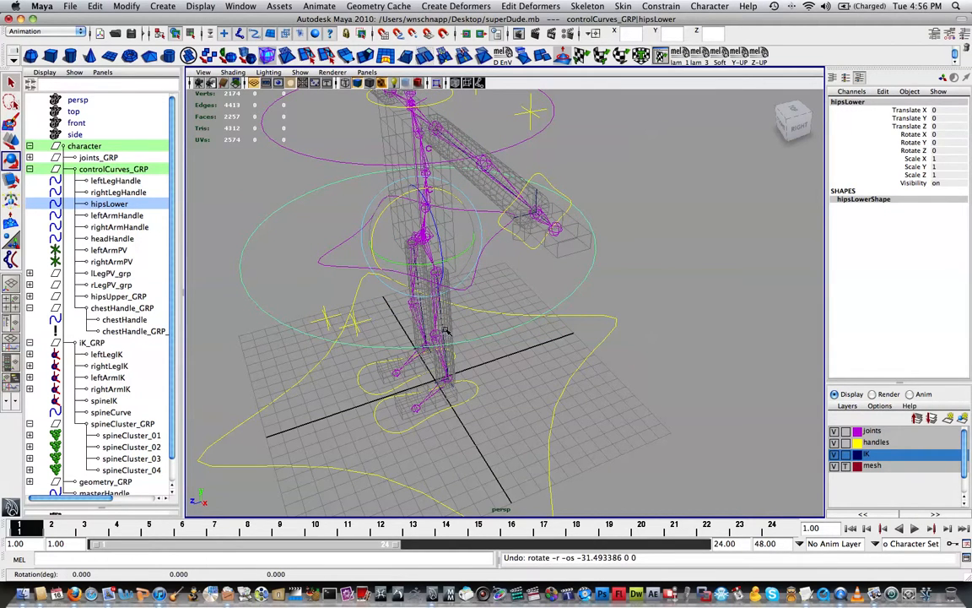
Try a combined spine pose by rotating hipsLower and hipsUpper, and rotating and moving chestHandle
{"action": "left_click_drag", "start_coordinate": [446, 330], "coordinate": [628, 326], "text": "alt"}
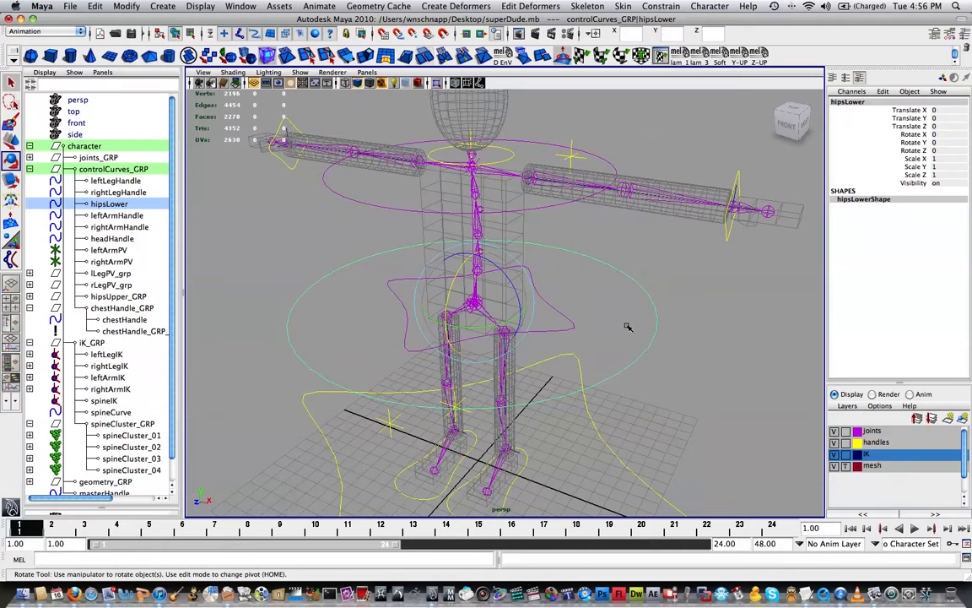
{"action": "left_click_drag", "start_coordinate": [458, 284], "coordinate": [511, 252]}
{"action": "left_click", "coordinate": [561, 332]}
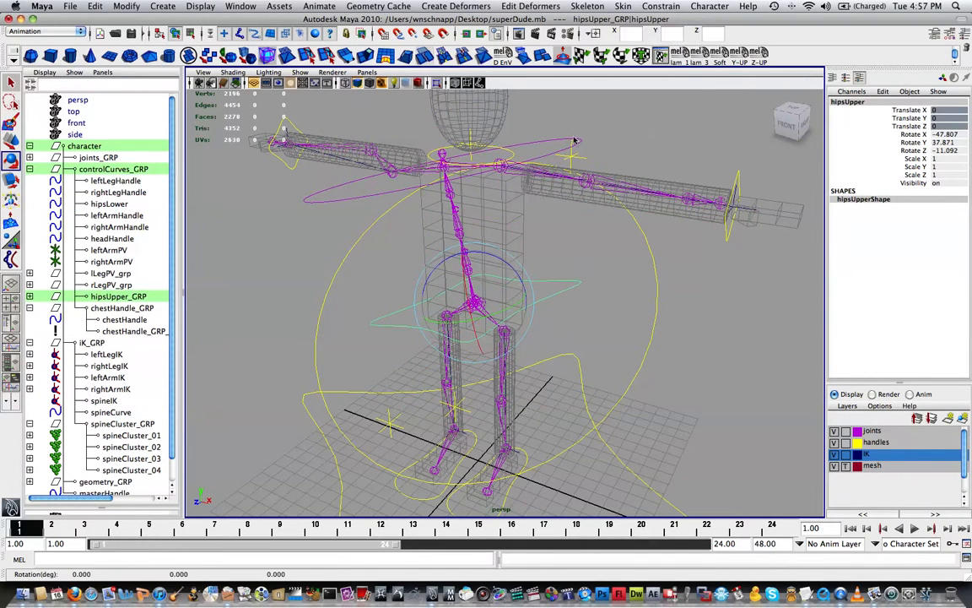
{"action": "left_click", "coordinate": [542, 143]}
{"action": "left_click_drag", "start_coordinate": [477, 160], "coordinate": [509, 238]}
{"action": "key", "text": "w"}
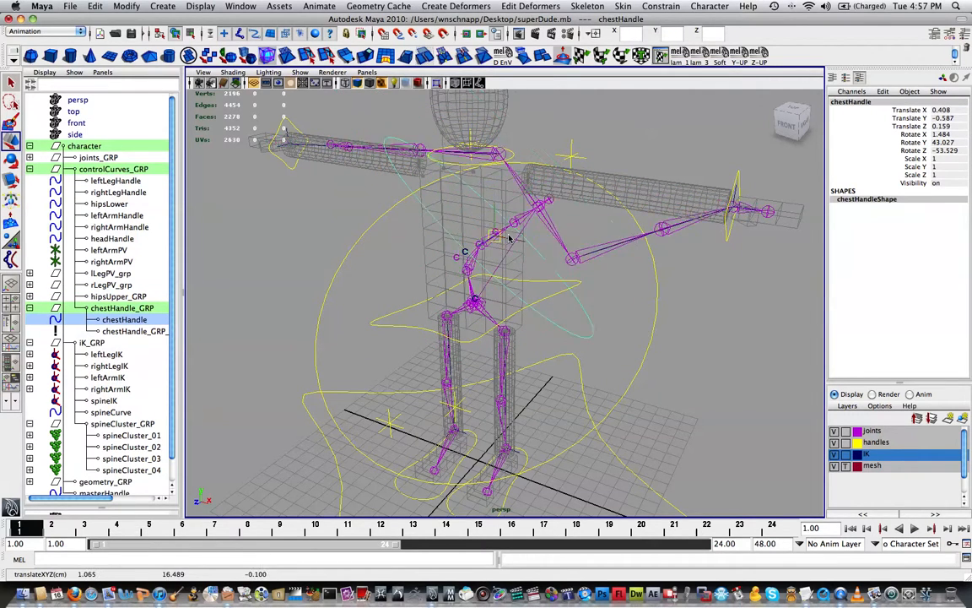
Undo the test poses of chestHandle, hipsUpper and hipsLower back to the rig's default pose
{"action": "key", "text": "z"}
{"action": "key", "text": "z"}
{"action": "key", "text": "z"}
{"action": "key", "text": "z"}
{"action": "key", "text": "z"}
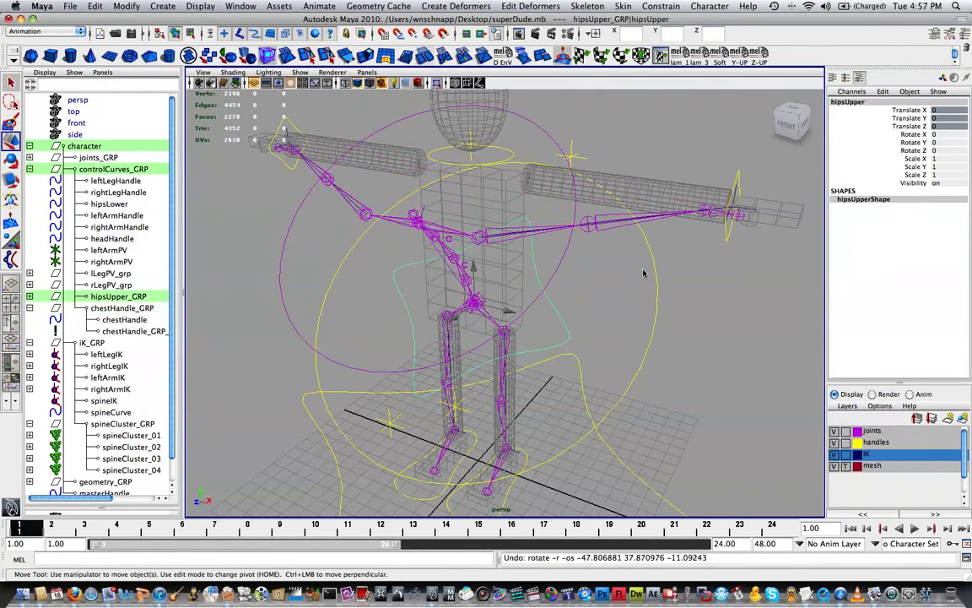
{"action": "key", "text": "z"}
{"action": "key", "text": "z"}
{"action": "key", "text": "z"}
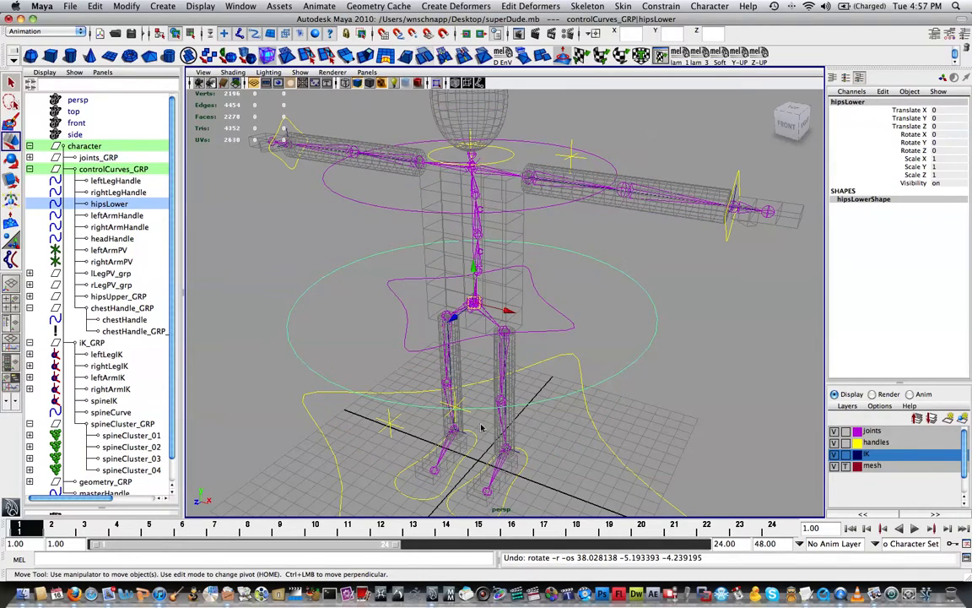
Move the hipsLower control freely to test how the hips follow, and undo the move
{"action": "left_click_drag", "start_coordinate": [541, 192], "coordinate": [497, 215], "text": "alt"}
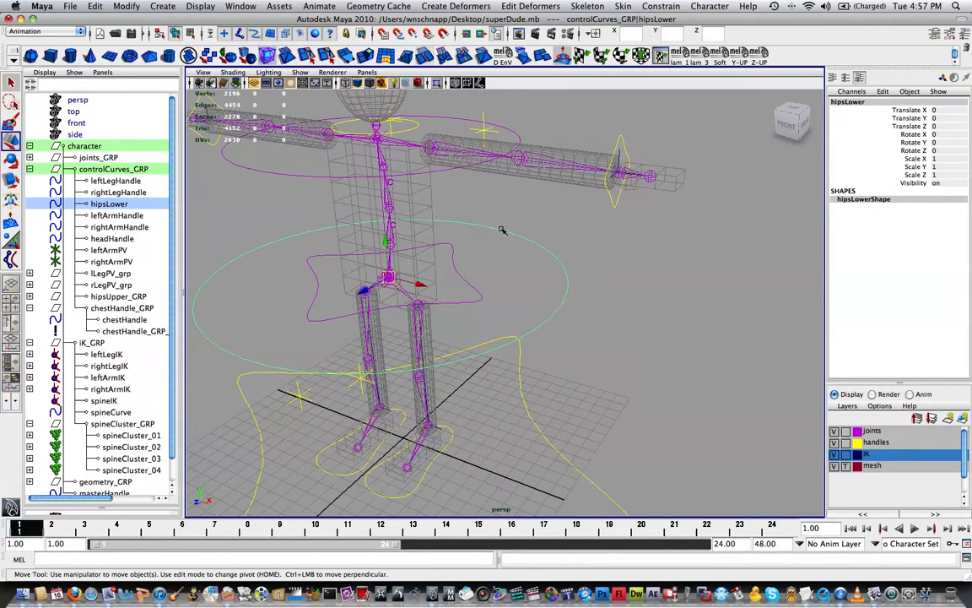
{"action": "middle_click_drag", "start_coordinate": [428, 219], "coordinate": [535, 273], "text": "alt"}
{"action": "left_click_drag", "start_coordinate": [536, 273], "coordinate": [594, 270], "text": "alt"}
{"action": "middle_click_drag", "start_coordinate": [621, 326], "coordinate": [623, 289], "text": "alt"}
{"action": "scroll", "coordinate": [513, 230], "scroll_direction": "up", "scroll_amount": 5}
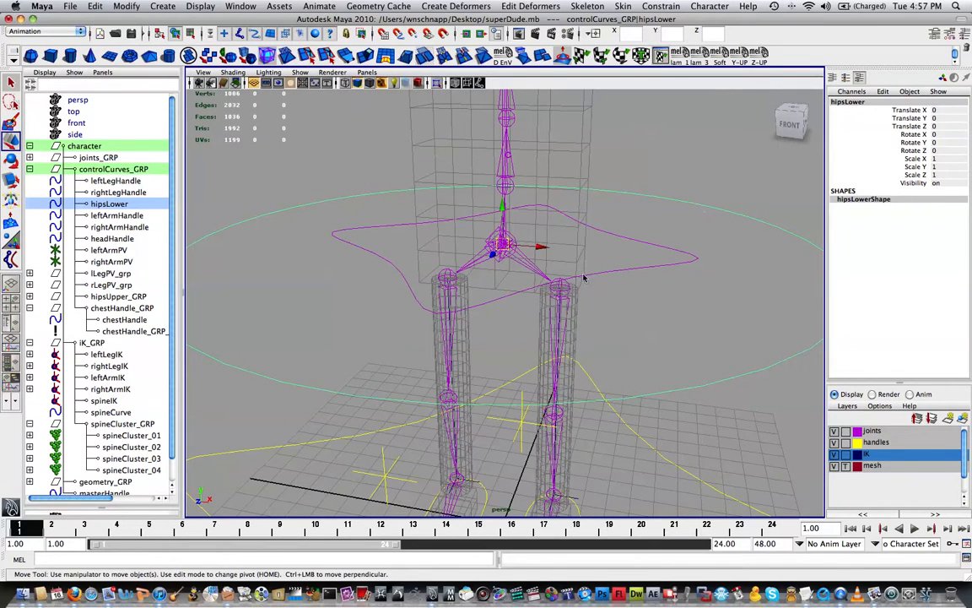
{"action": "left_click_drag", "start_coordinate": [503, 243], "coordinate": [521, 229]}
{"action": "key", "text": "z"}
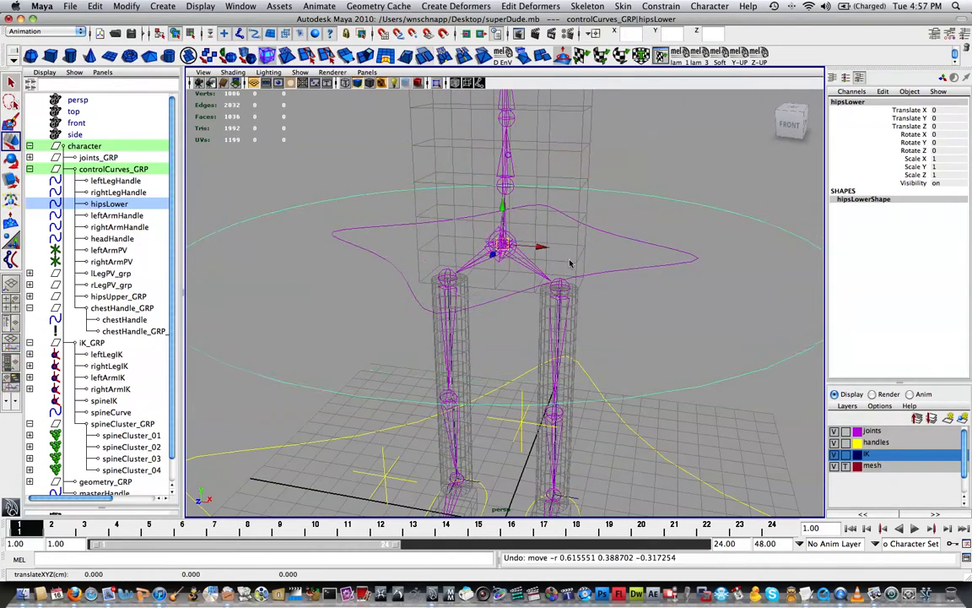
{"action": "mouse_move", "coordinate": [609, 257]}
{"action": "middle_mouse_down", "text": "alt"}
{"action": "mouse_move", "coordinate": [536, 289]}
{"action": "mouse_move", "coordinate": [601, 266]}
{"action": "middle_mouse_up", "text": "alt"}
{"action": "scroll", "coordinate": [536, 288], "scroll_direction": "up", "scroll_amount": 5}
{"action": "left_click_drag", "start_coordinate": [630, 197], "coordinate": [597, 246]}
{"action": "middle_click_drag", "start_coordinate": [534, 236], "coordinate": [584, 269], "text": "alt"}
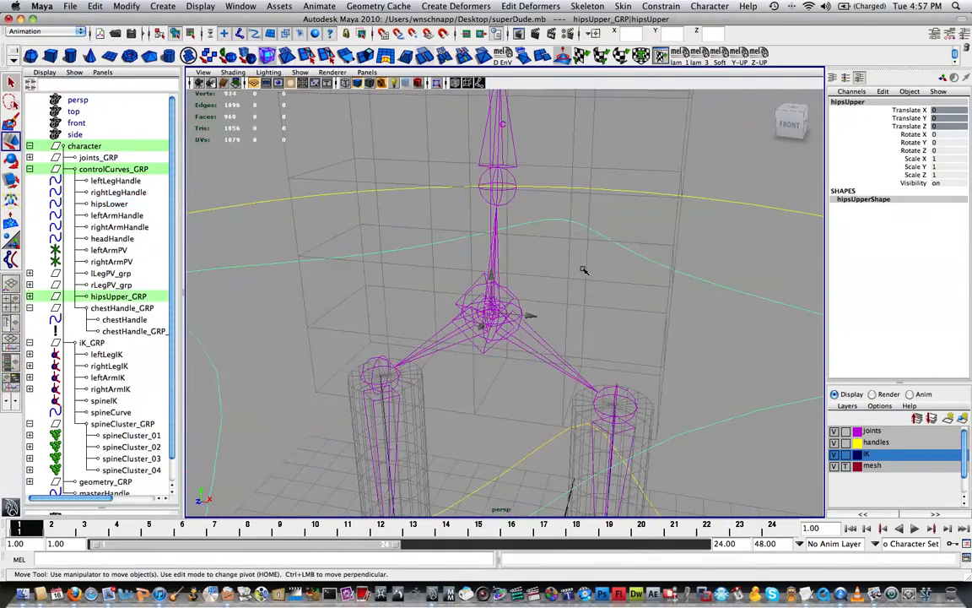
{"action": "scroll", "coordinate": [584, 312], "scroll_direction": "down", "scroll_amount": 5}
{"action": "middle_click_drag", "start_coordinate": [586, 315], "coordinate": [535, 299], "text": "alt"}
Point-constrain the root joint to the hipsLower control curve
{"action": "left_click", "coordinate": [598, 244]}
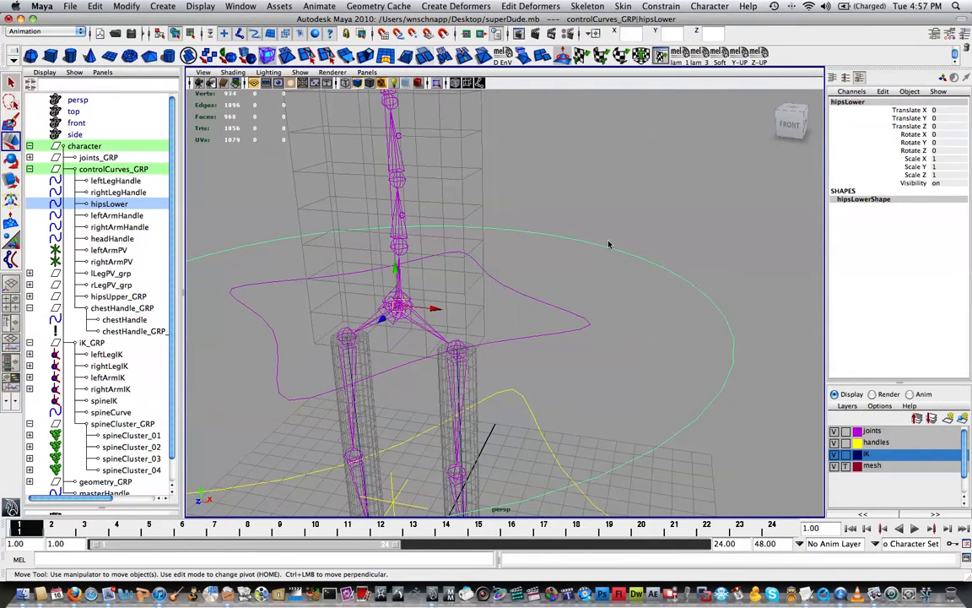
{"action": "middle_click_drag", "start_coordinate": [610, 244], "coordinate": [617, 243], "text": "alt"}
{"action": "middle_click_drag", "start_coordinate": [584, 283], "coordinate": [596, 276], "text": "alt"}
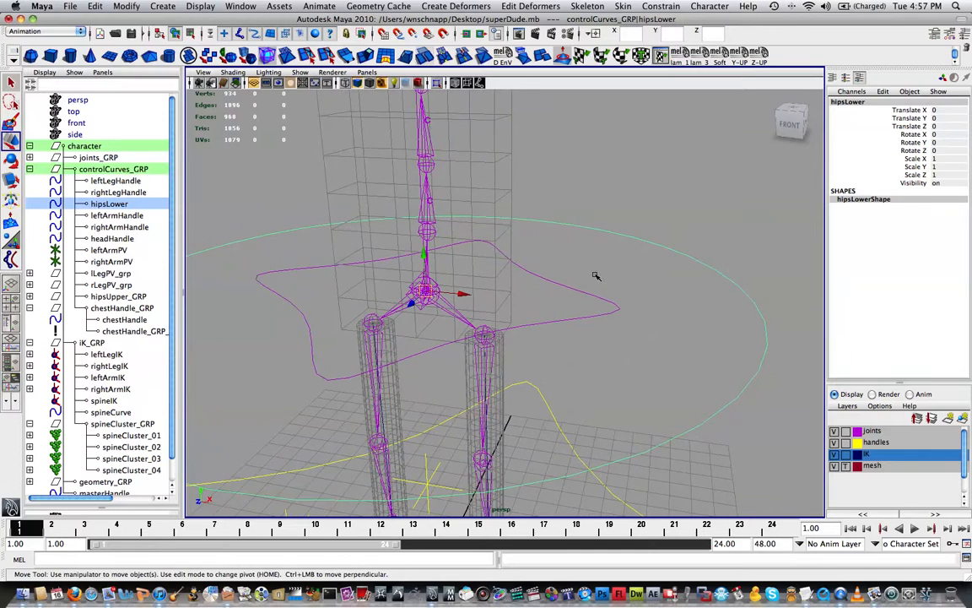
{"action": "right_click_drag", "start_coordinate": [486, 291], "coordinate": [527, 293], "text": "alt"}
{"action": "middle_click_drag", "start_coordinate": [447, 288], "coordinate": [531, 265], "text": "alt"}
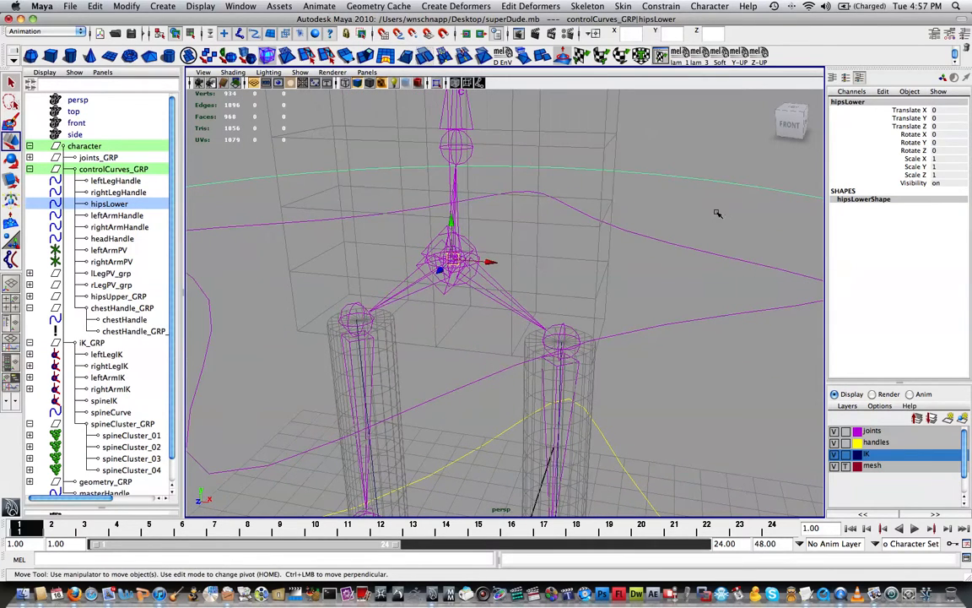
{"action": "left_click", "coordinate": [447, 257]}
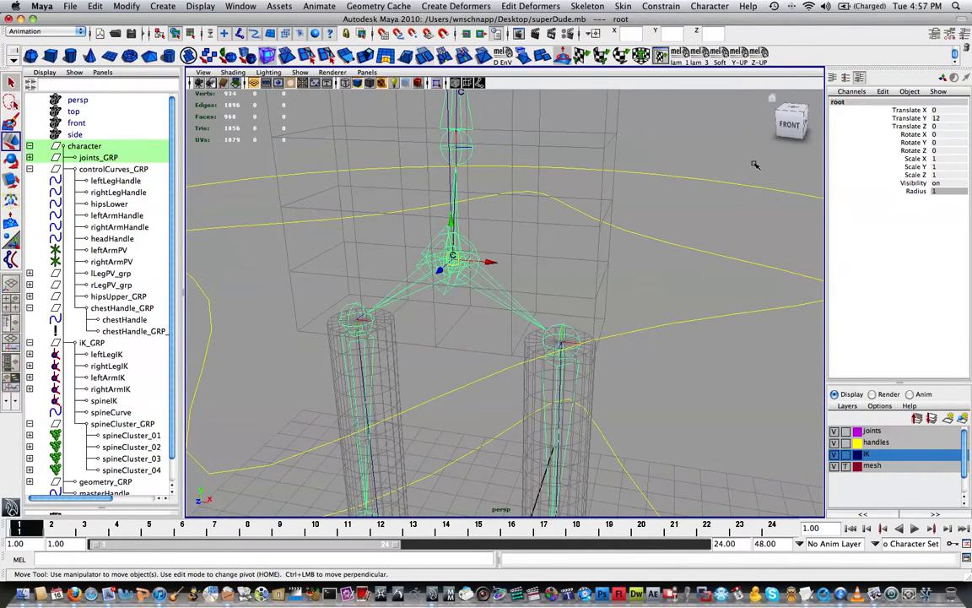
{"action": "left_click", "coordinate": [751, 193]}
{"action": "left_click_drag", "start_coordinate": [750, 193], "coordinate": [700, 177], "text": "alt"}
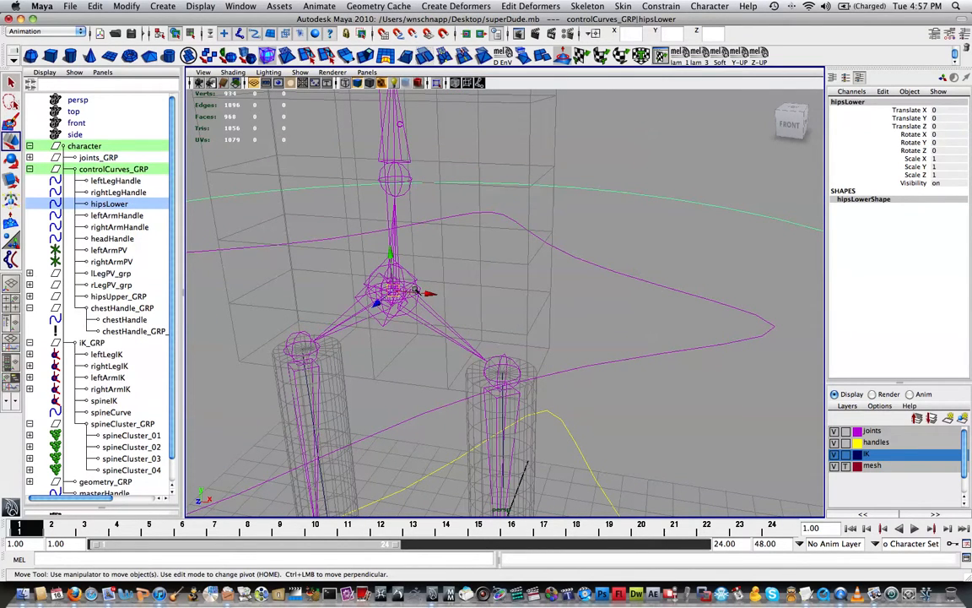
{"action": "left_click", "coordinate": [382, 278]}
{"action": "key", "text": "space"}
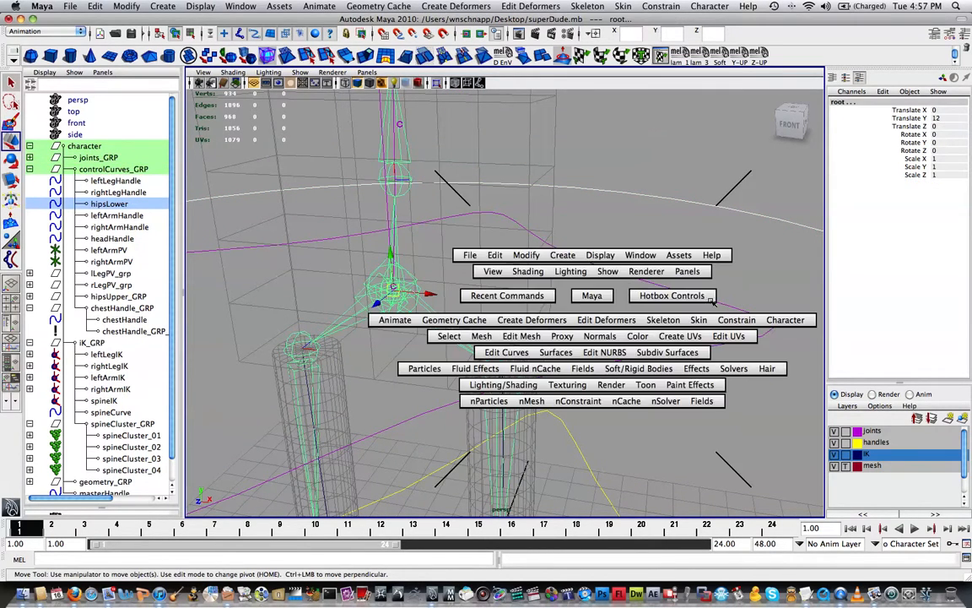
{"action": "left_click_drag", "start_coordinate": [737, 319], "coordinate": [746, 340]}
{"action": "left_click", "coordinate": [744, 339]}
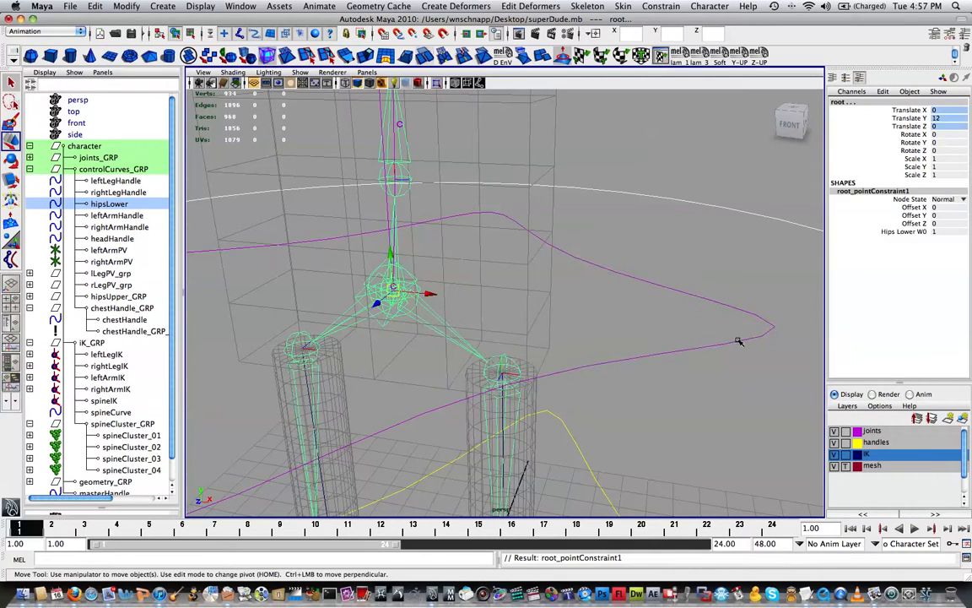
Move hipsLower to test the root joint's point constraint, and undo the move
{"action": "right_click_drag", "start_coordinate": [738, 339], "coordinate": [662, 246], "text": "alt"}
{"action": "left_click", "coordinate": [661, 246]}
{"action": "left_click_drag", "start_coordinate": [451, 303], "coordinate": [370, 276]}
{"action": "key", "text": "z"}
{"action": "key", "text": "z"}
{"action": "key", "text": "z"}
{"action": "key", "text": "z"}
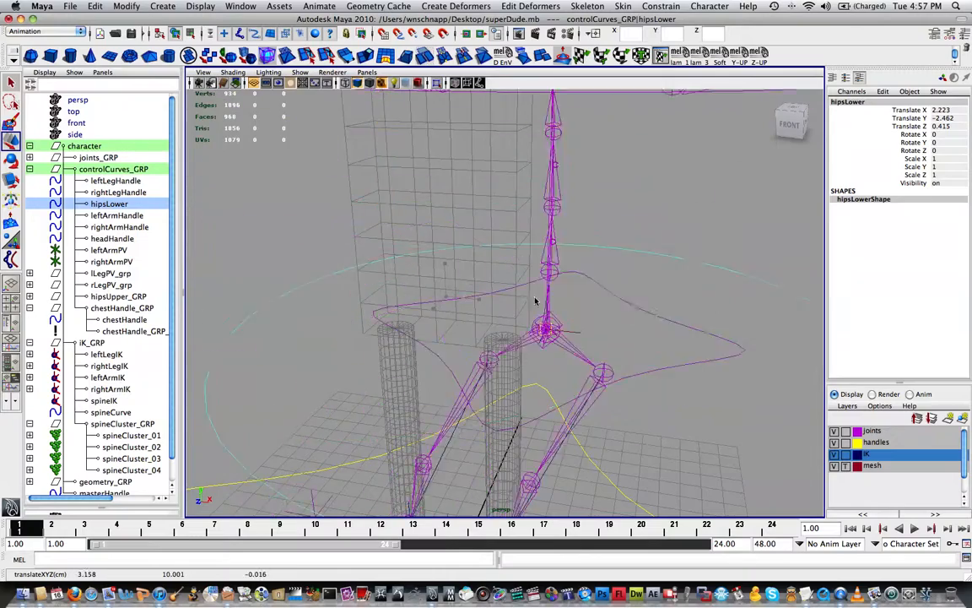
Orient-constrain the hipsLower joint under the root to the hipsLower control curve
{"action": "right_click_drag", "start_coordinate": [528, 316], "coordinate": [603, 251], "text": "alt"}
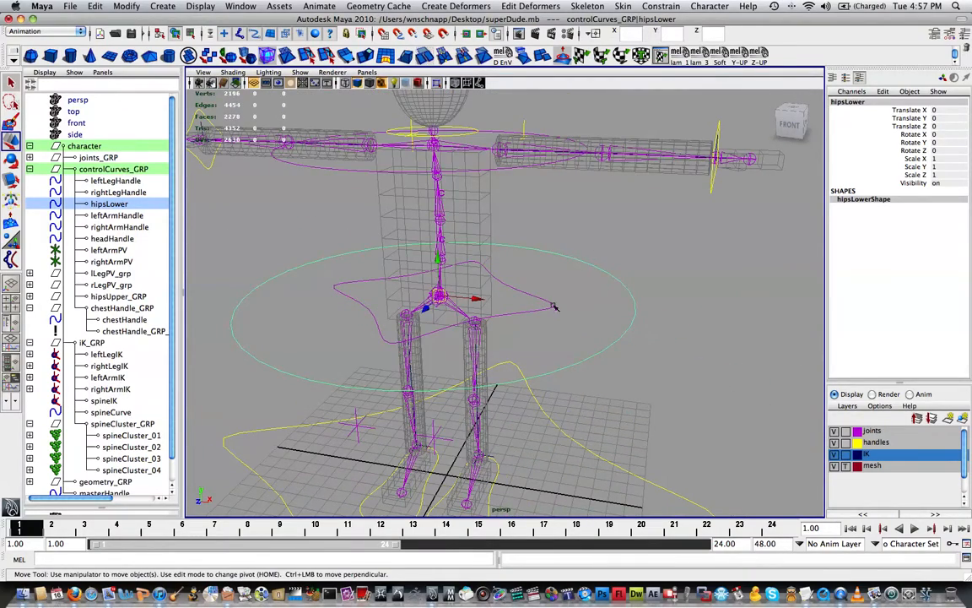
{"action": "right_click_drag", "start_coordinate": [553, 307], "coordinate": [457, 342], "text": "alt"}
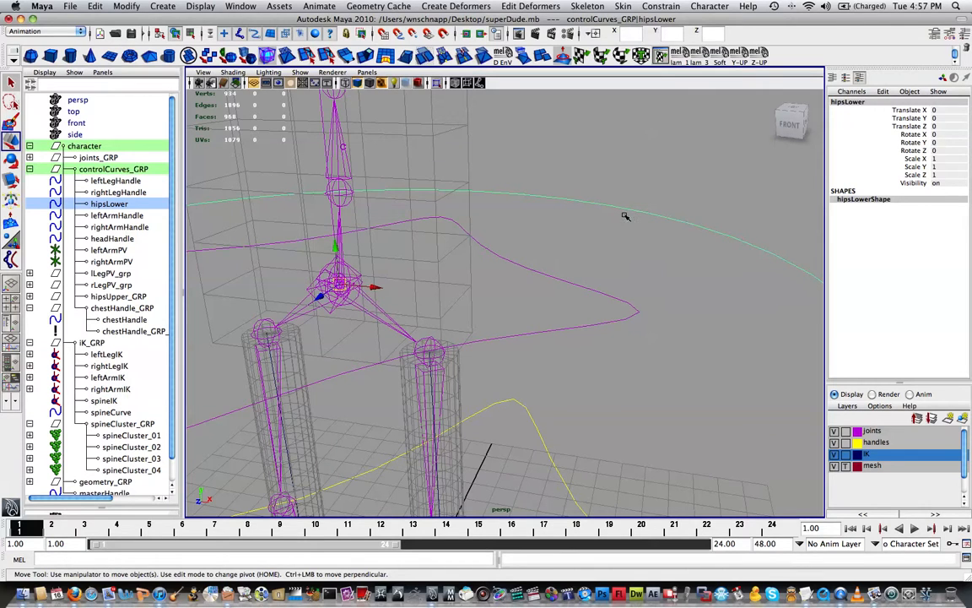
{"action": "left_click", "coordinate": [383, 307], "text": "shift"}
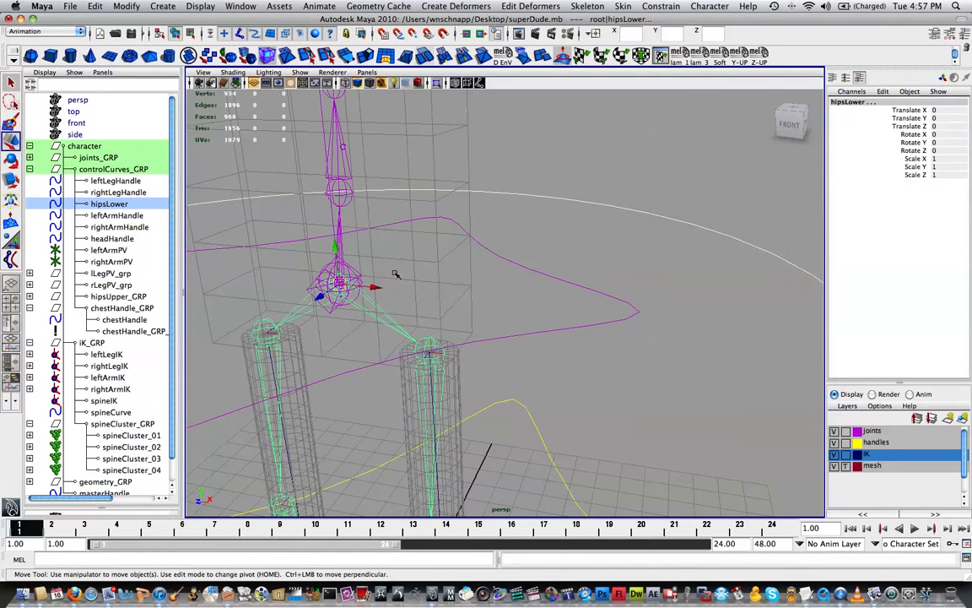
{"action": "key", "text": "space"}
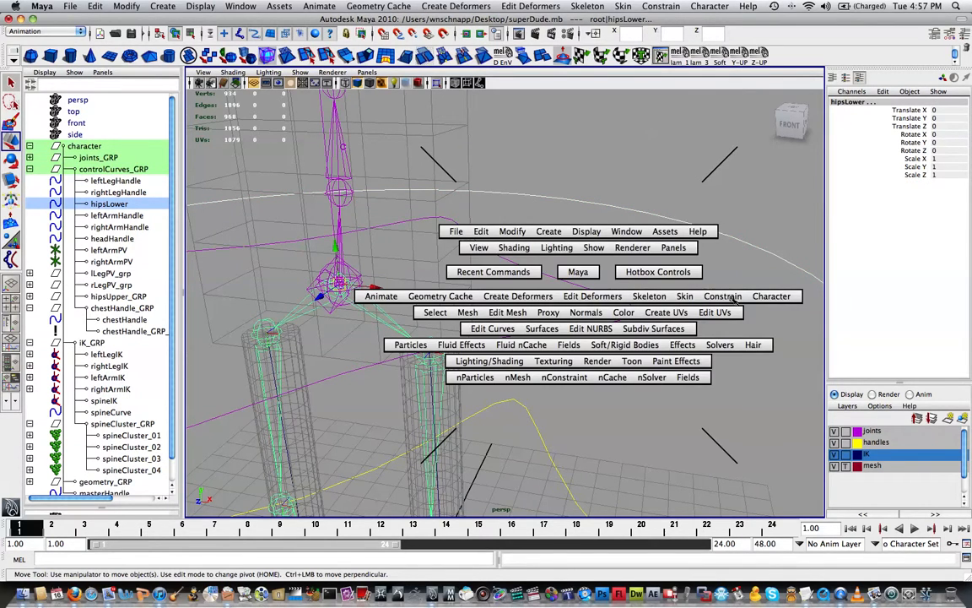
{"action": "left_click", "coordinate": [732, 298]}
{"action": "left_click", "coordinate": [719, 330]}
Rotate the hipsLower control on several axes to test the orient constraint, and undo the rotation
{"action": "key", "text": "a"}
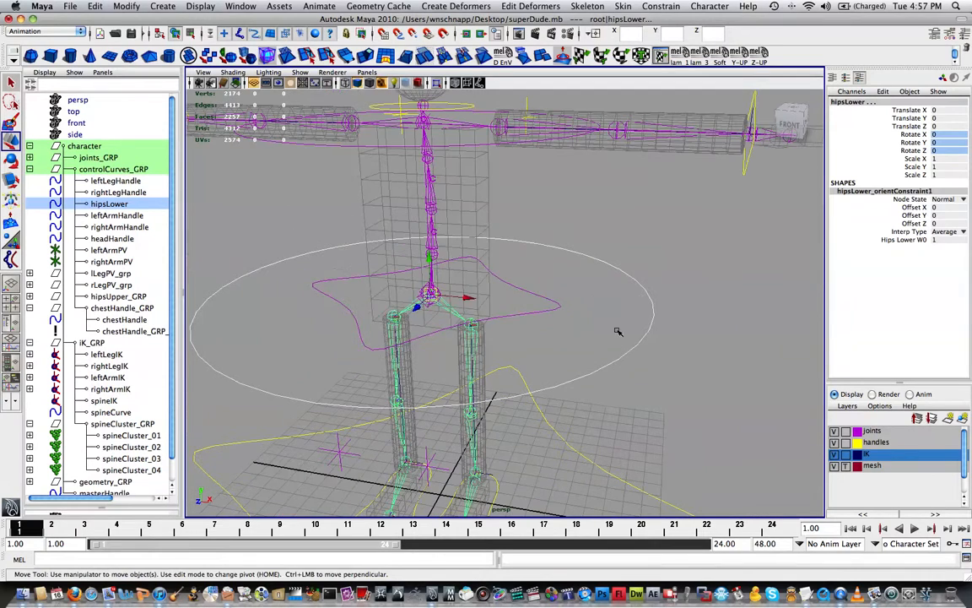
{"action": "key", "text": "e"}
{"action": "left_click_drag", "start_coordinate": [613, 247], "coordinate": [615, 246]}
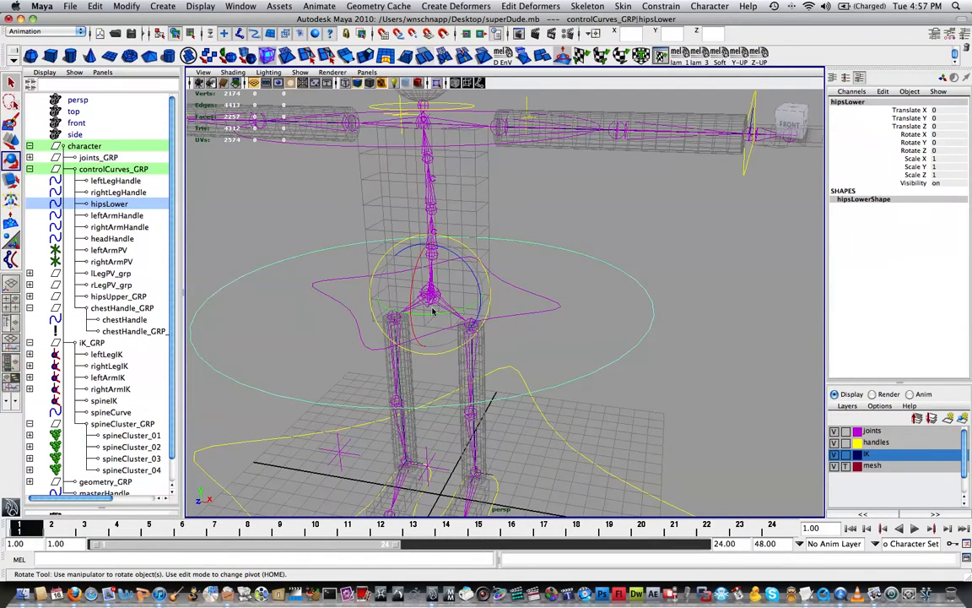
{"action": "left_click_drag", "start_coordinate": [434, 310], "coordinate": [453, 308]}
{"action": "key", "text": "super+z"}
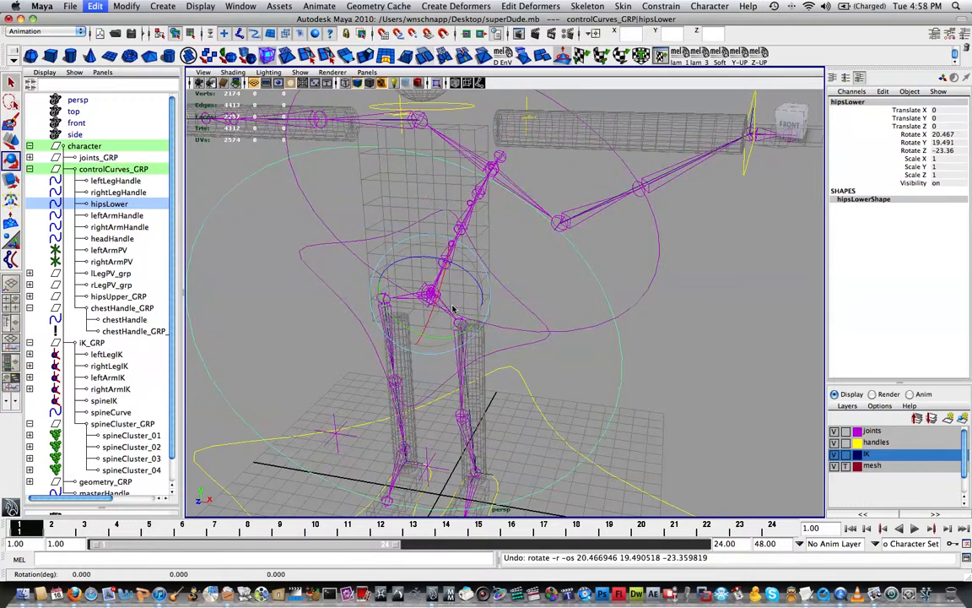
Set the Hips Lower W0 weight of hipsUpper_GRP's parent constraint to 0
{"action": "left_click_drag", "start_coordinate": [566, 291], "coordinate": [556, 315]}
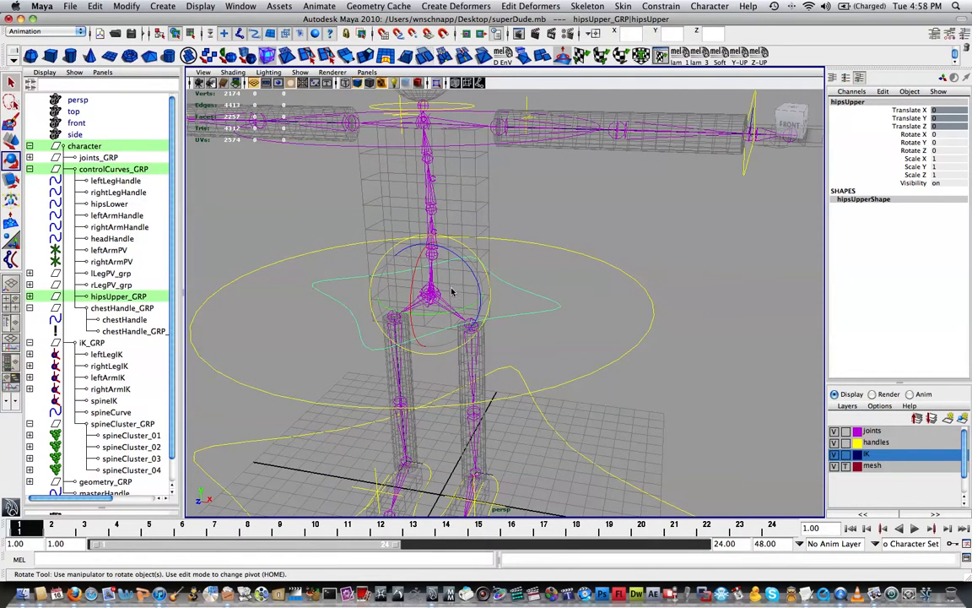
{"action": "left_click", "coordinate": [127, 297]}
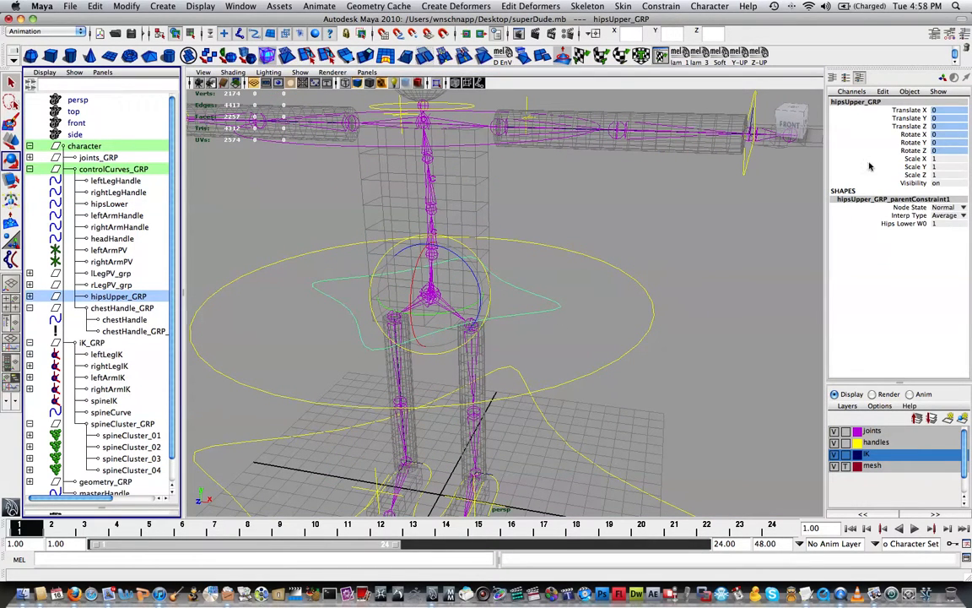
{"action": "middle_click_drag", "start_coordinate": [707, 251], "coordinate": [706, 260], "text": "alt"}
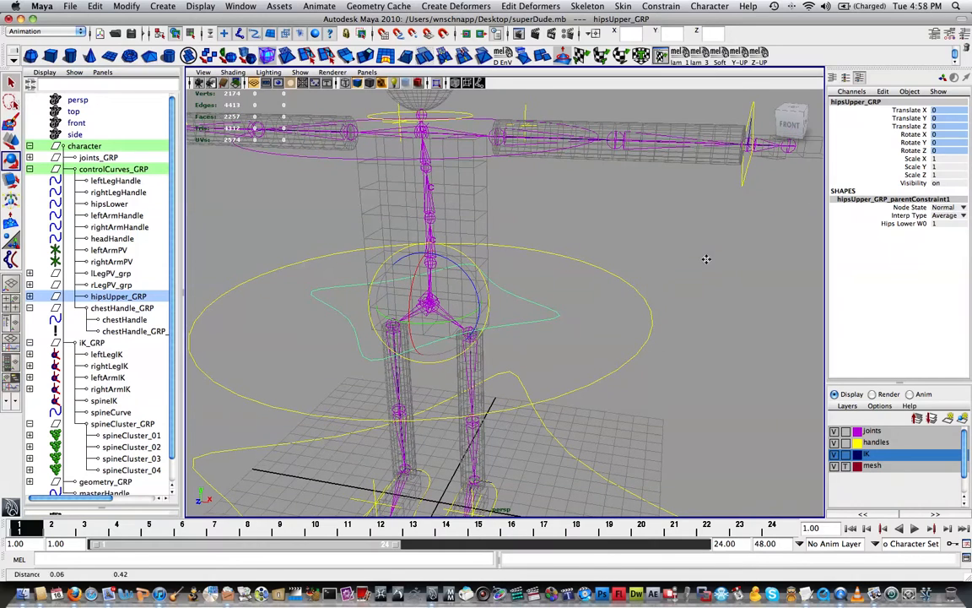
{"action": "left_click", "coordinate": [934, 224]}
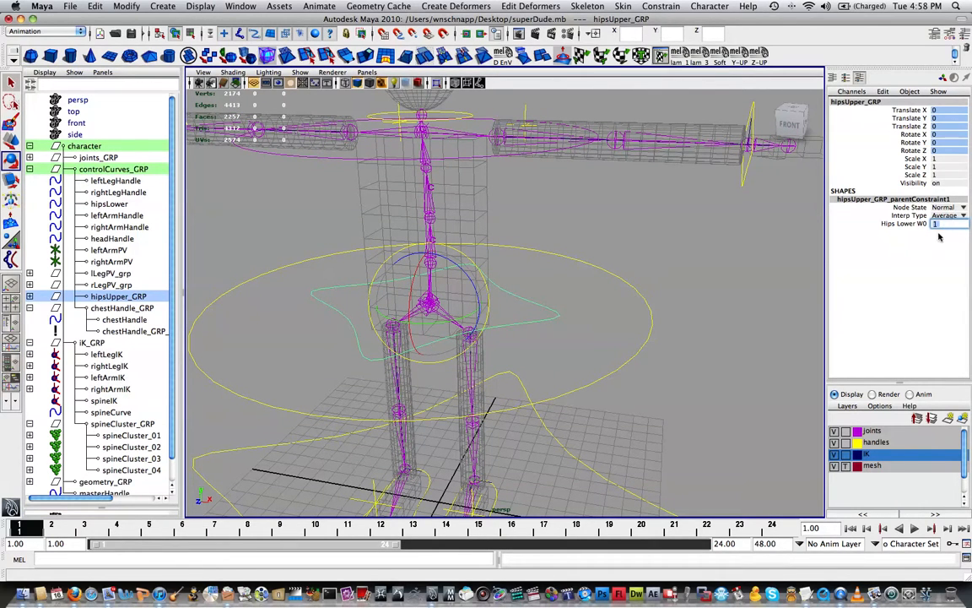
{"action": "key", "text": "Return"}
Rotate hipsLower to test the hips with the hipsUpper_GRP constraint switched off, and undo the rotation
{"action": "left_click_drag", "start_coordinate": [636, 282], "coordinate": [620, 304]}
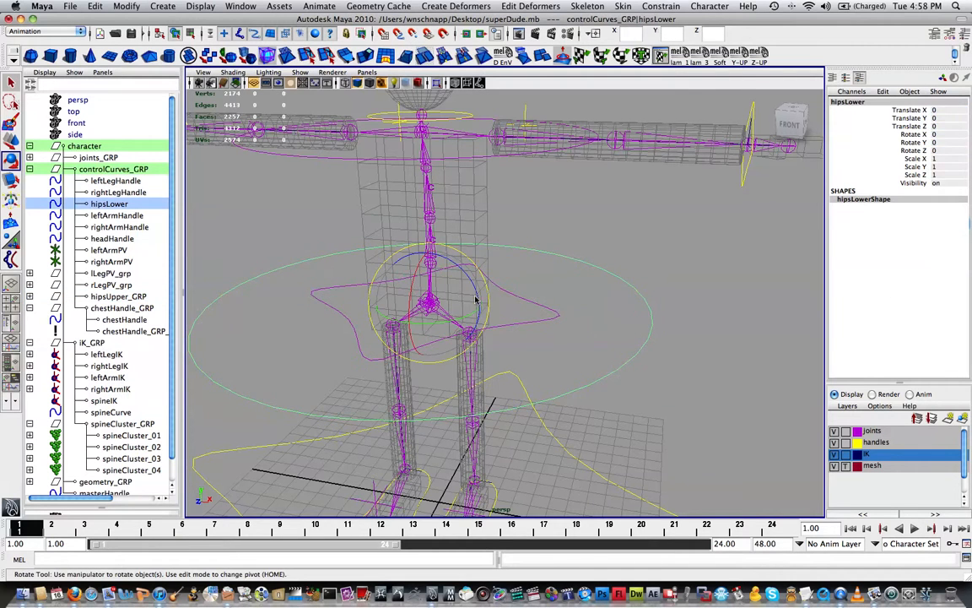
{"action": "mouse_move", "coordinate": [477, 299]}
{"action": "left_mouse_down"}
{"action": "mouse_move", "coordinate": [474, 339]}
{"action": "mouse_move", "coordinate": [455, 270]}
{"action": "mouse_move", "coordinate": [478, 309]}
{"action": "left_mouse_up"}
{"action": "key", "text": "super+z"}
Set the Hips Lower W0 weight of hipsUpper_GRP's parent constraint back to 1
{"action": "left_click_drag", "start_coordinate": [563, 308], "coordinate": [542, 339]}
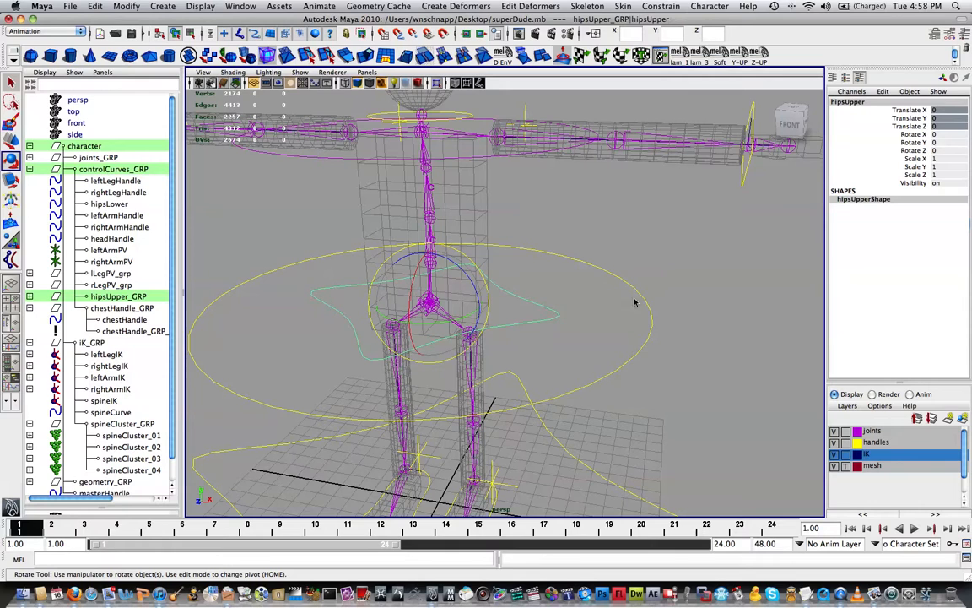
{"action": "key", "text": "Up"}
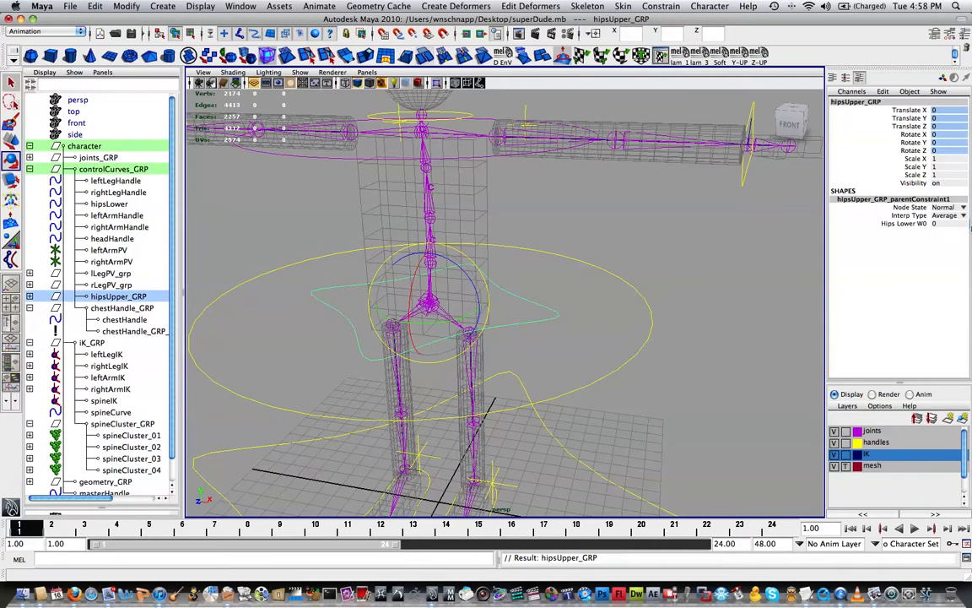
{"action": "left_click", "coordinate": [947, 225]}
{"action": "type", "text": "1"}
{"action": "key", "text": "Return"}
Orient-constrain the root joint to the hipsUpper control curve
{"action": "left_click", "coordinate": [532, 320]}
{"action": "middle_click_drag", "start_coordinate": [528, 300], "coordinate": [574, 306], "text": "alt"}
{"action": "right_click_drag", "start_coordinate": [574, 307], "coordinate": [603, 316], "text": "alt"}
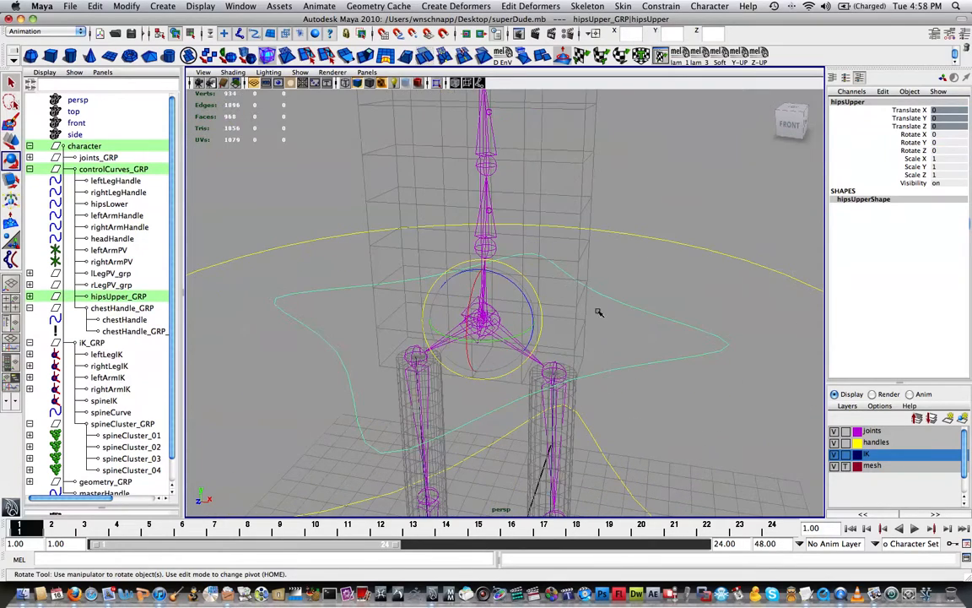
{"action": "key", "text": "q"}
{"action": "right_click_drag", "start_coordinate": [492, 312], "coordinate": [553, 327], "text": "alt"}
{"action": "middle_click_drag", "start_coordinate": [533, 317], "coordinate": [559, 263], "text": "alt"}
{"action": "left_click", "coordinate": [537, 252], "text": "shift"}
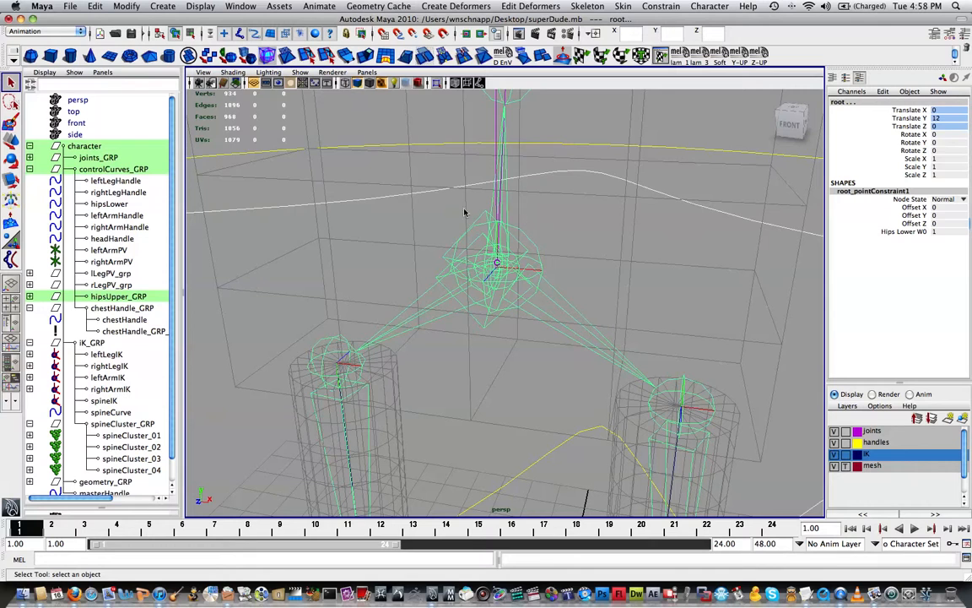
{"action": "right_click_drag", "start_coordinate": [497, 255], "coordinate": [530, 225], "text": "alt"}
{"action": "left_click_drag", "start_coordinate": [529, 226], "coordinate": [520, 259], "text": "alt"}
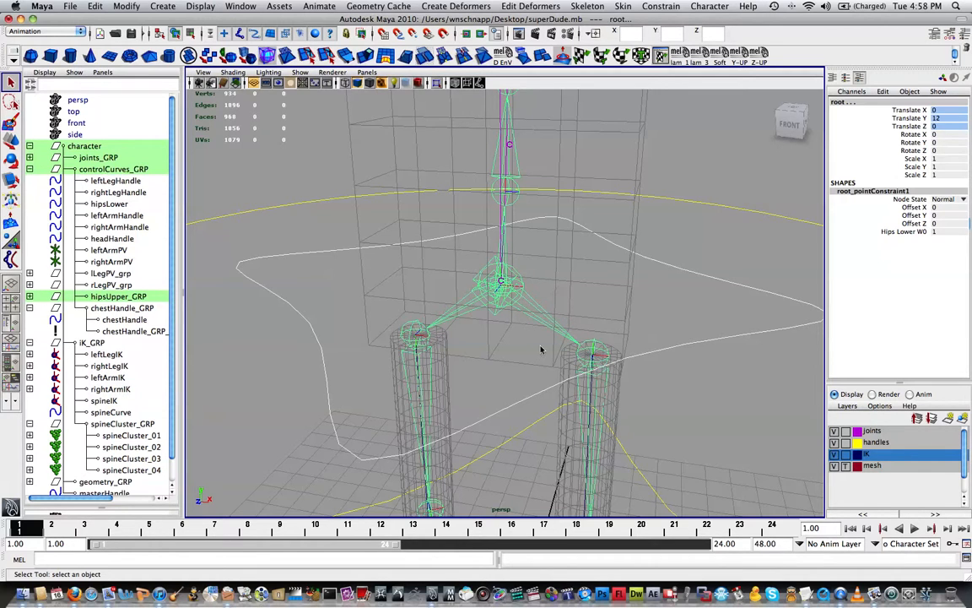
{"action": "key", "text": "space"}
{"action": "left_click_drag", "start_coordinate": [736, 289], "coordinate": [737, 337]}
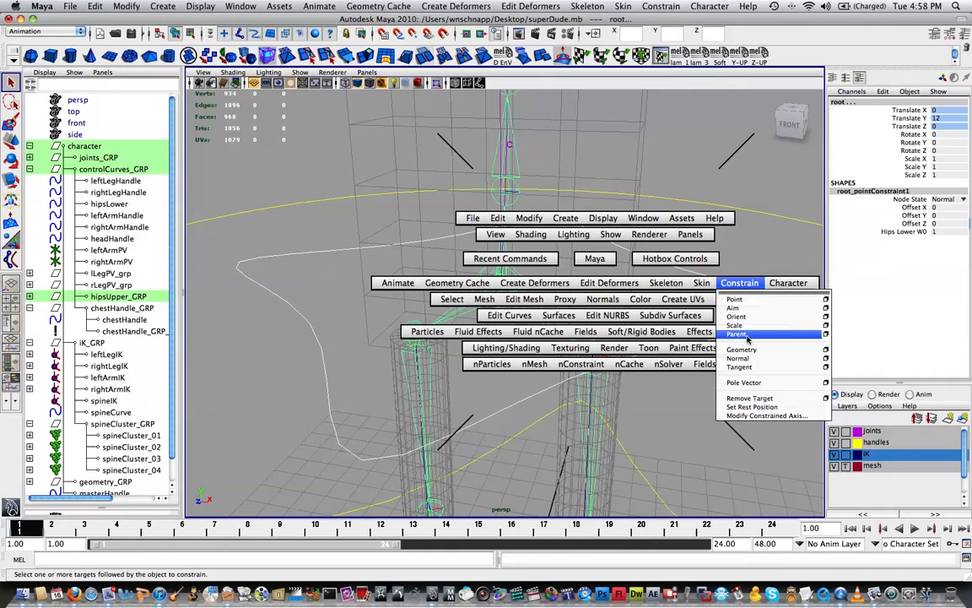
{"action": "left_click", "coordinate": [812, 317]}
Rotate hipsUpper to test the root joint's orient constraint, and undo the rotation
{"action": "right_click_drag", "start_coordinate": [732, 307], "coordinate": [692, 314], "text": "alt"}
{"action": "left_click_drag", "start_coordinate": [646, 290], "coordinate": [621, 306]}
{"action": "key", "text": "e"}
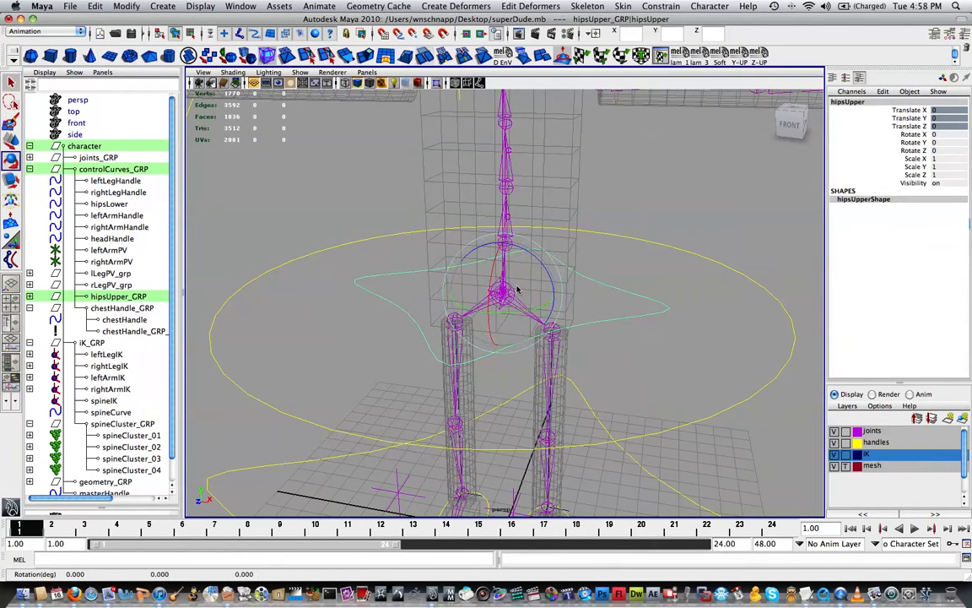
{"action": "left_click_drag", "start_coordinate": [517, 288], "coordinate": [519, 312]}
{"action": "key", "text": "z"}
{"action": "key", "text": "z"}
{"action": "key", "text": "z"}
{"action": "key", "text": "z"}
{"action": "key", "text": "z"}
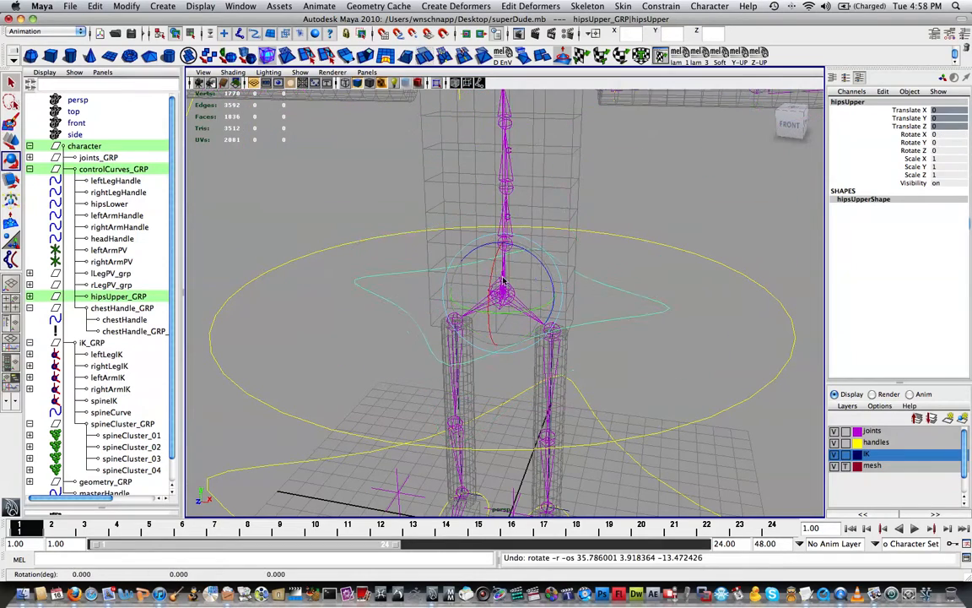
Examine the chestHandle and hipsUpper controls around the spine by selecting each curve in the front perspective view
{"action": "middle_click_drag", "start_coordinate": [544, 182], "coordinate": [533, 274], "text": "alt"}
{"action": "left_click", "coordinate": [585, 244]}
{"action": "left_click_drag", "start_coordinate": [573, 265], "coordinate": [516, 208], "text": "alt"}
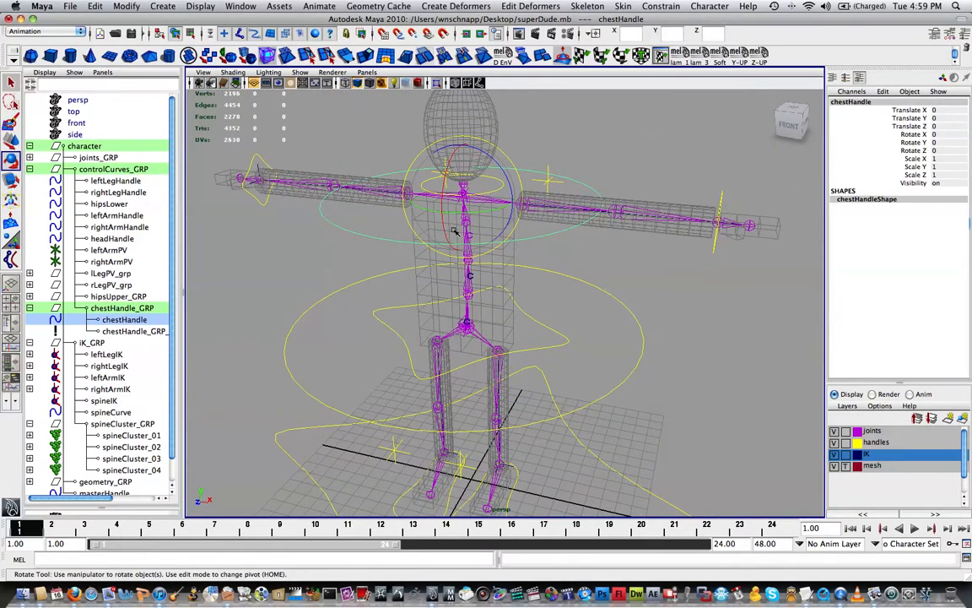
{"action": "left_click_drag", "start_coordinate": [455, 211], "coordinate": [566, 252], "text": "alt"}
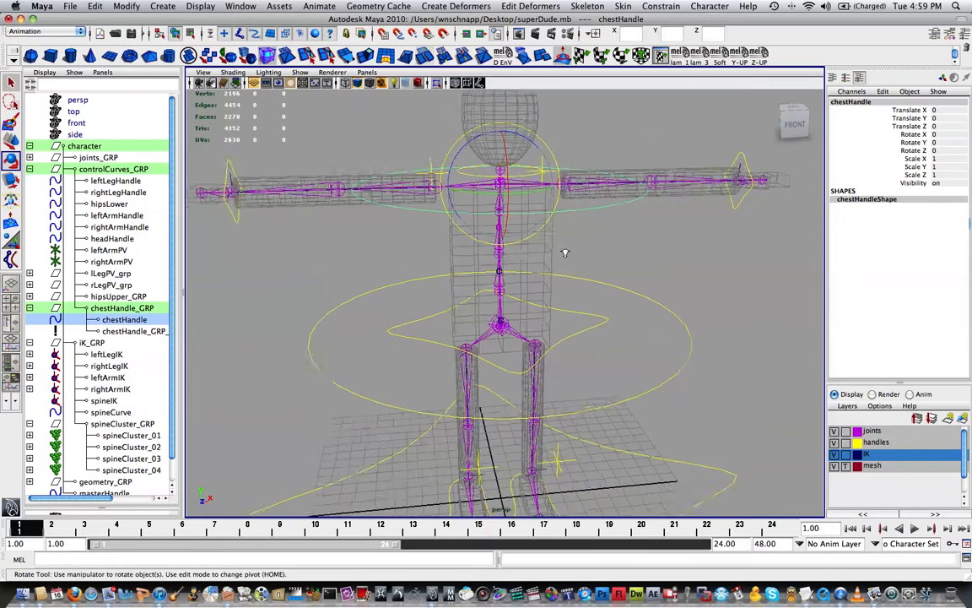
{"action": "scroll", "coordinate": [566, 228], "scroll_direction": "up", "scroll_amount": 5}
{"action": "middle_click_drag", "start_coordinate": [565, 182], "coordinate": [556, 385], "text": "alt"}
{"action": "middle_click_drag", "start_coordinate": [539, 341], "coordinate": [514, 269], "text": "alt"}
{"action": "scroll", "coordinate": [550, 369], "scroll_direction": "down", "scroll_amount": 4}
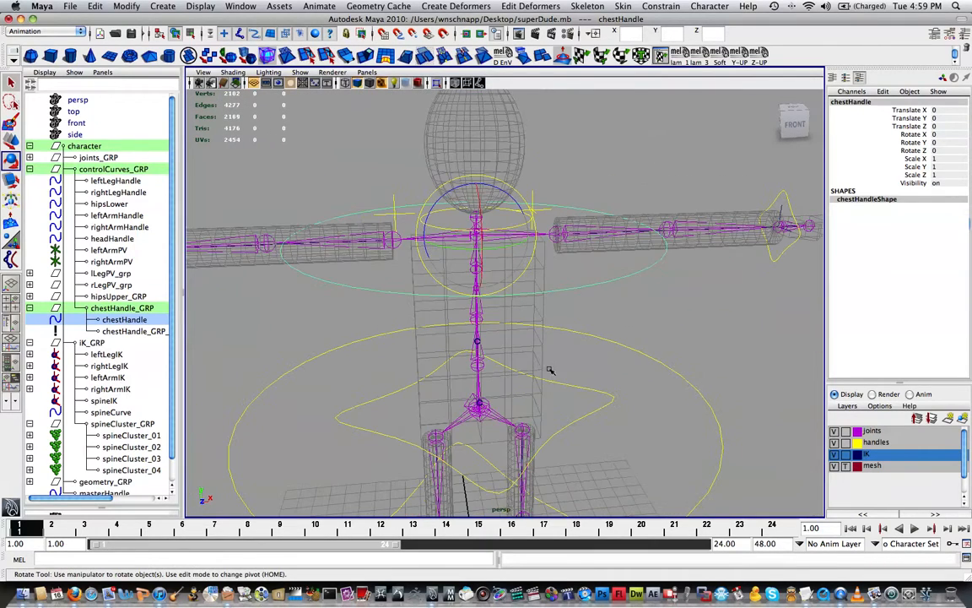
{"action": "left_click", "coordinate": [555, 385]}
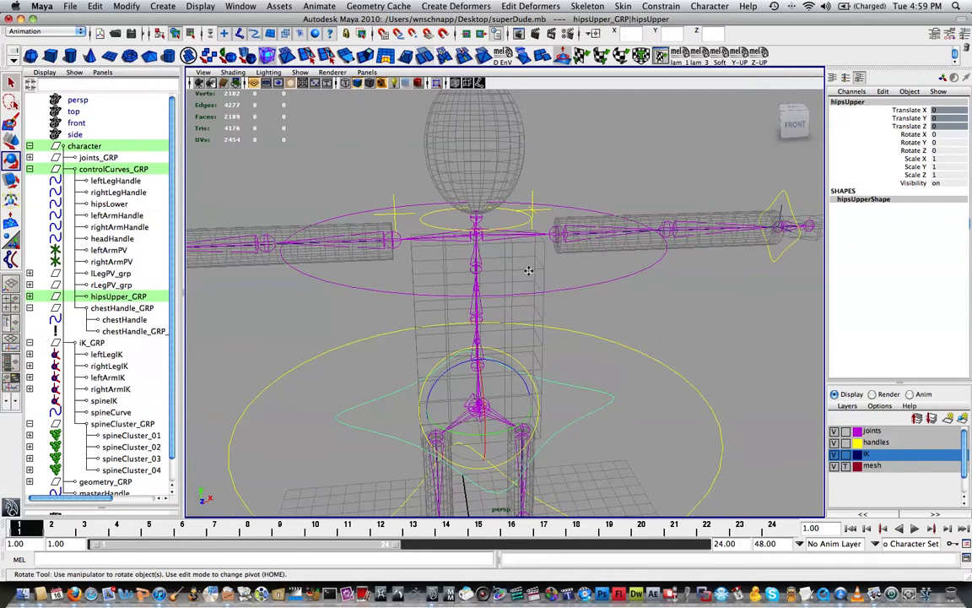
{"action": "key", "text": "f"}
Open the Connection Editor with chestHandle loaded as the output object and spineIK as the input object
{"action": "left_click", "coordinate": [532, 319]}
{"action": "key", "text": "f"}
{"action": "key", "text": "space"}
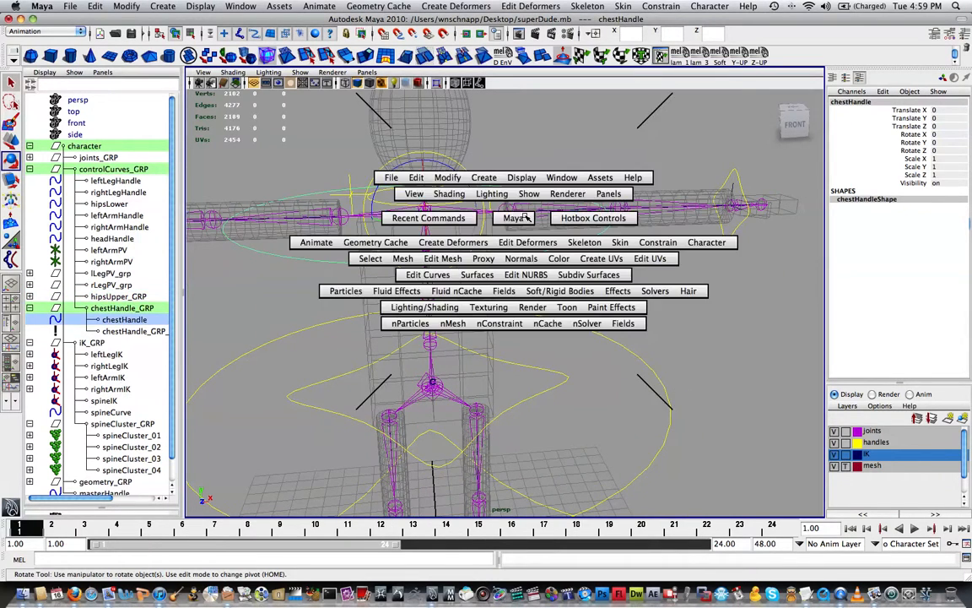
{"action": "left_click", "coordinate": [562, 179]}
{"action": "mouse_move", "coordinate": [591, 194]}
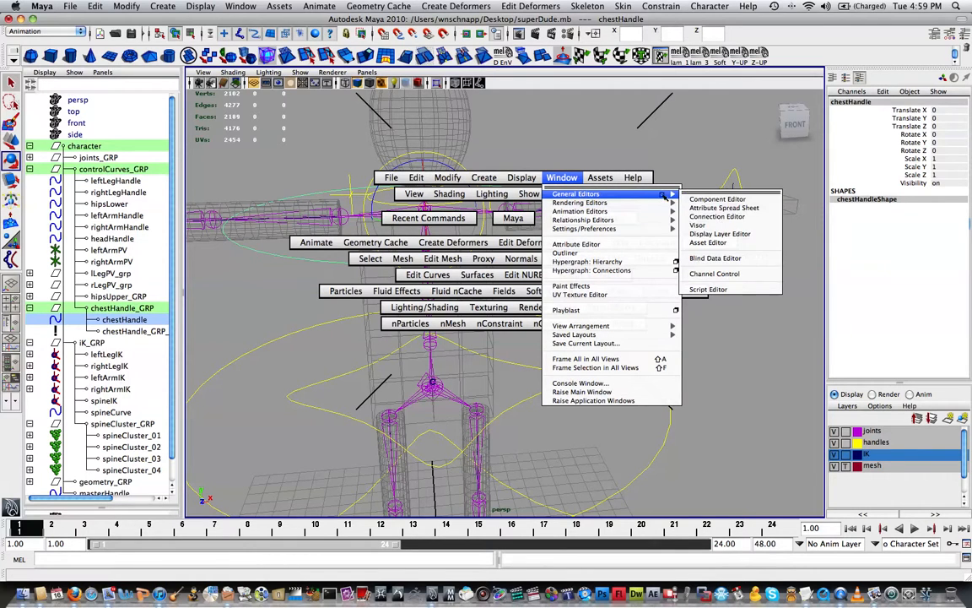
{"action": "left_click", "coordinate": [716, 216]}
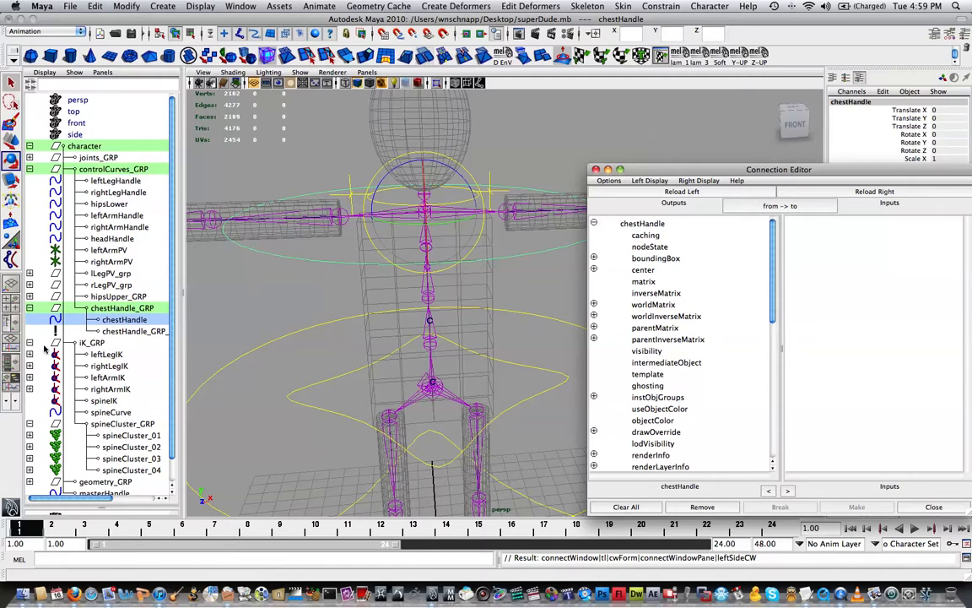
{"action": "scroll", "coordinate": [119, 346], "scroll_direction": "down", "scroll_amount": 5}
{"action": "left_click", "coordinate": [110, 333]}
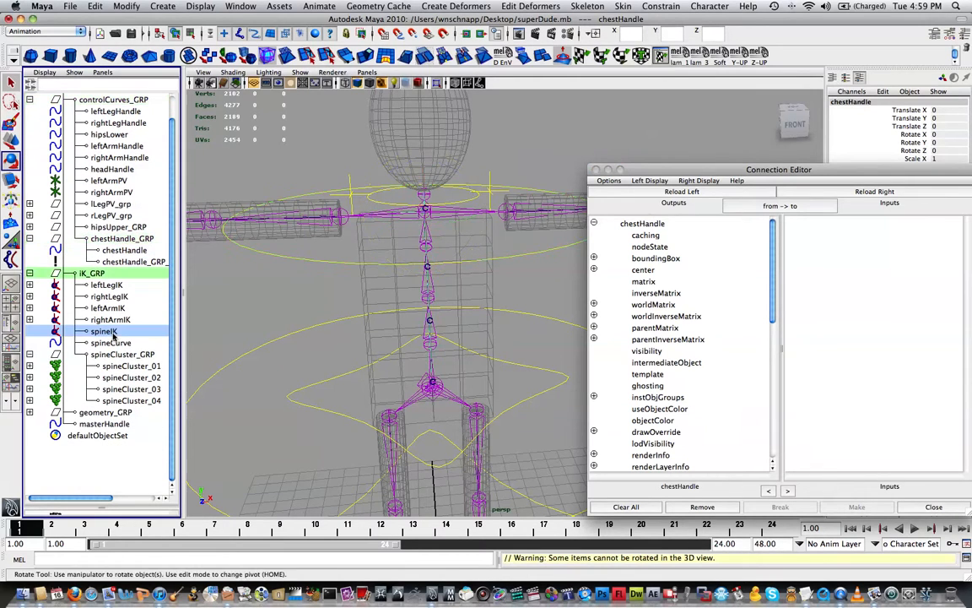
{"action": "left_click", "coordinate": [882, 192]}
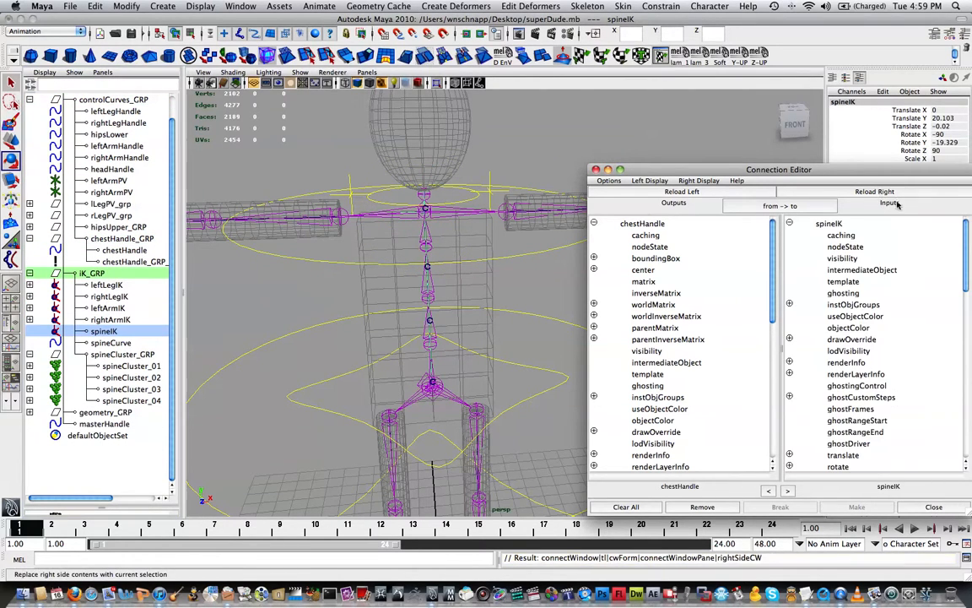
Connect chestHandle's rotateY to spineIK's twist attribute and close the Connection Editor
{"action": "scroll", "coordinate": [697, 309], "scroll_direction": "down", "scroll_amount": 5}
{"action": "scroll", "coordinate": [688, 316], "scroll_direction": "down", "scroll_amount": 3}
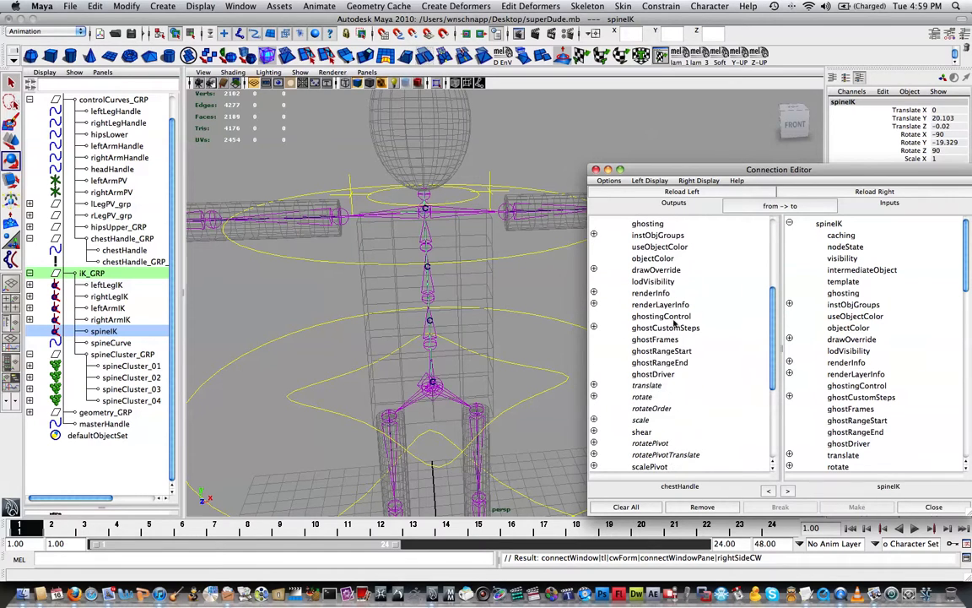
{"action": "left_click", "coordinate": [593, 396]}
{"action": "left_click", "coordinate": [656, 420]}
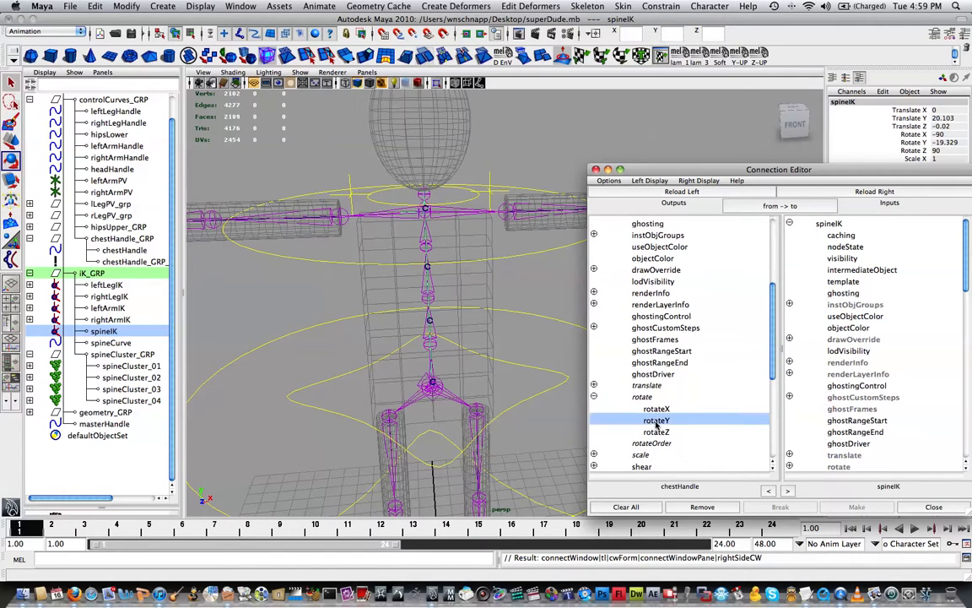
{"action": "scroll", "coordinate": [896, 359], "scroll_direction": "down", "scroll_amount": 9}
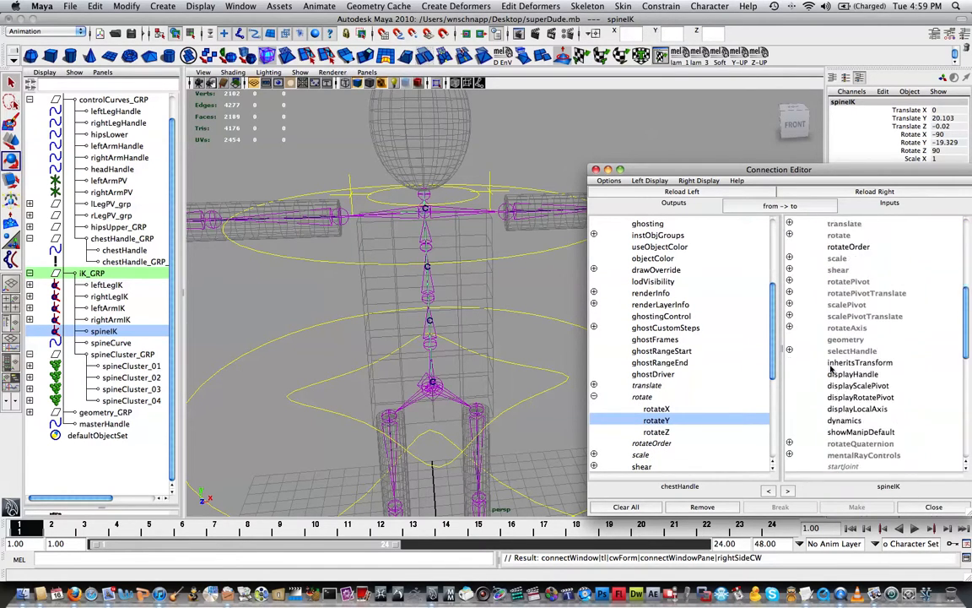
{"action": "scroll", "coordinate": [836, 369], "scroll_direction": "down", "scroll_amount": 3}
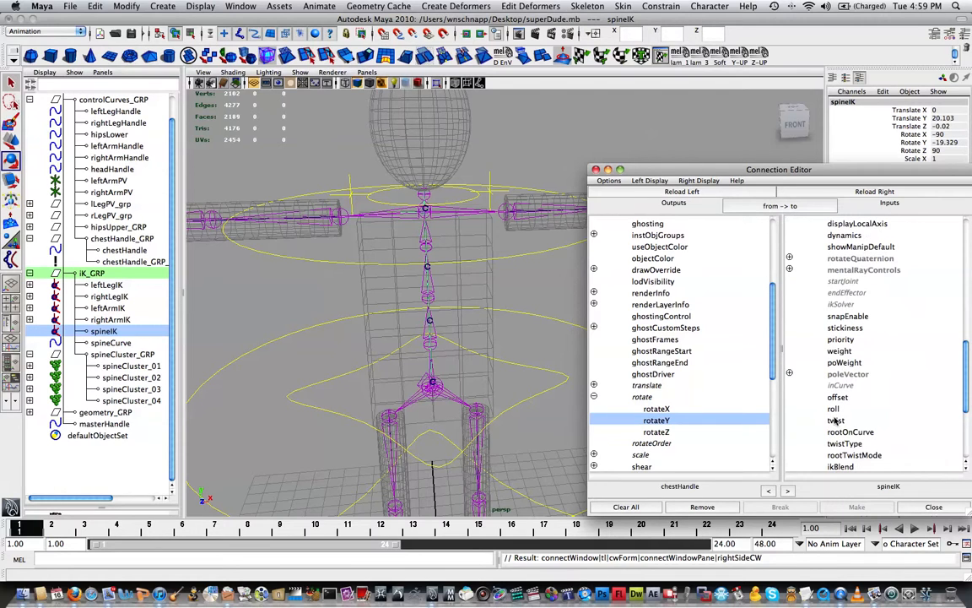
{"action": "left_click", "coordinate": [846, 421]}
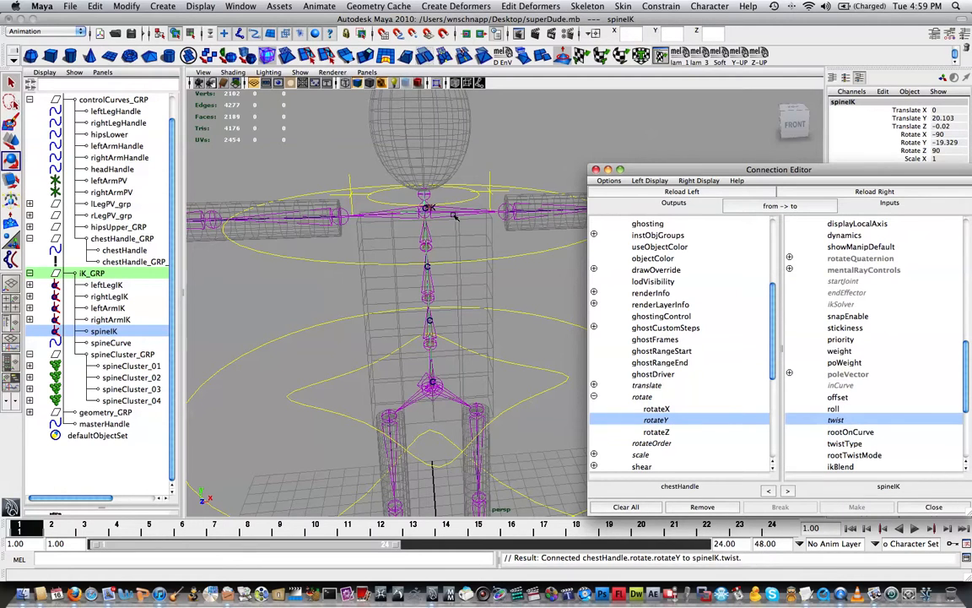
{"action": "left_click", "coordinate": [933, 507]}
Rotate chestHandle about -48.4 degrees in Y and move it to test the spine twist, and undo both changes
{"action": "left_click", "coordinate": [546, 259]}
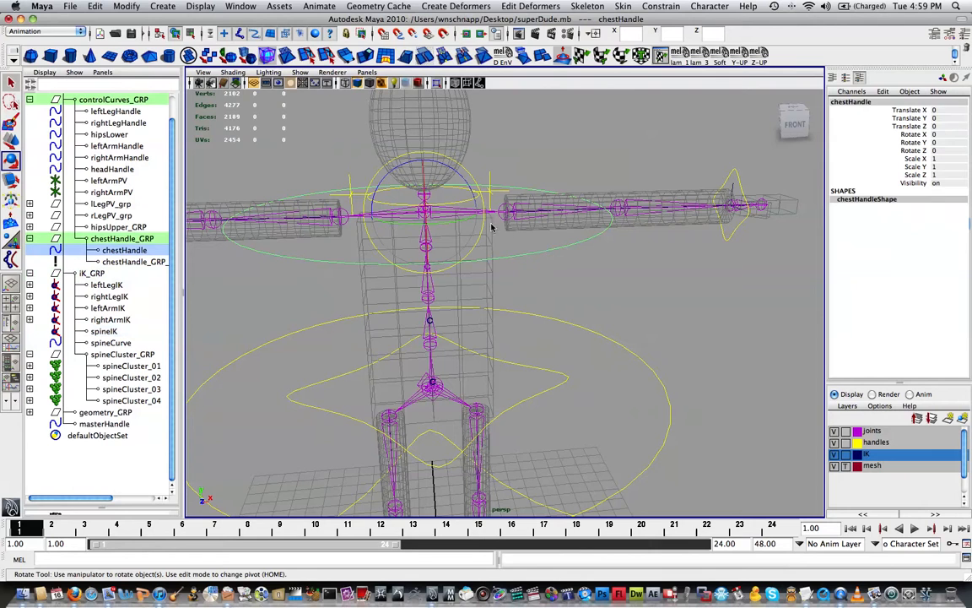
{"action": "left_click_drag", "start_coordinate": [462, 224], "coordinate": [450, 341]}
{"action": "key", "text": "w"}
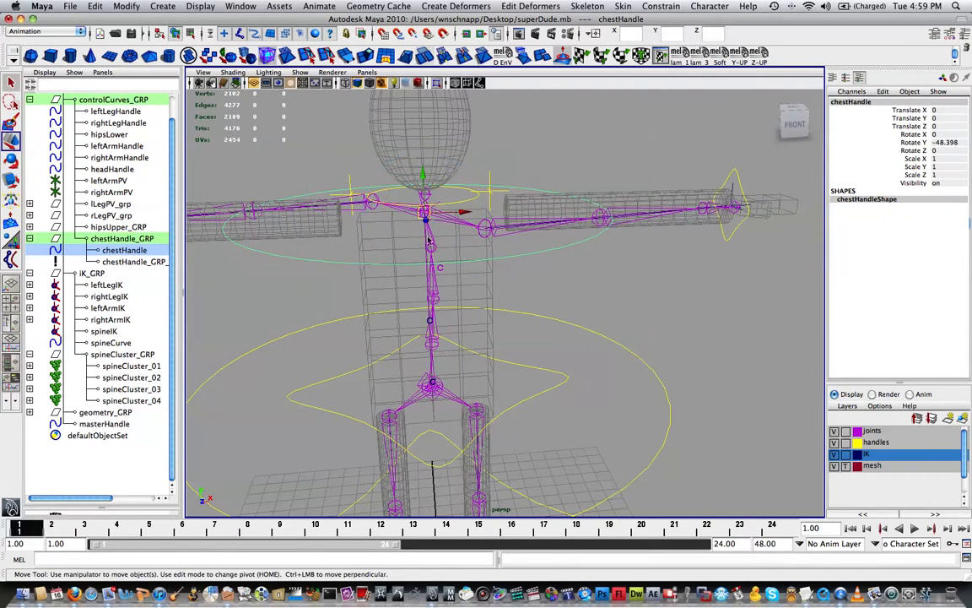
{"action": "left_click_drag", "start_coordinate": [425, 211], "coordinate": [457, 228]}
{"action": "key", "text": "super+z"}
{"action": "key", "text": "super+z"}
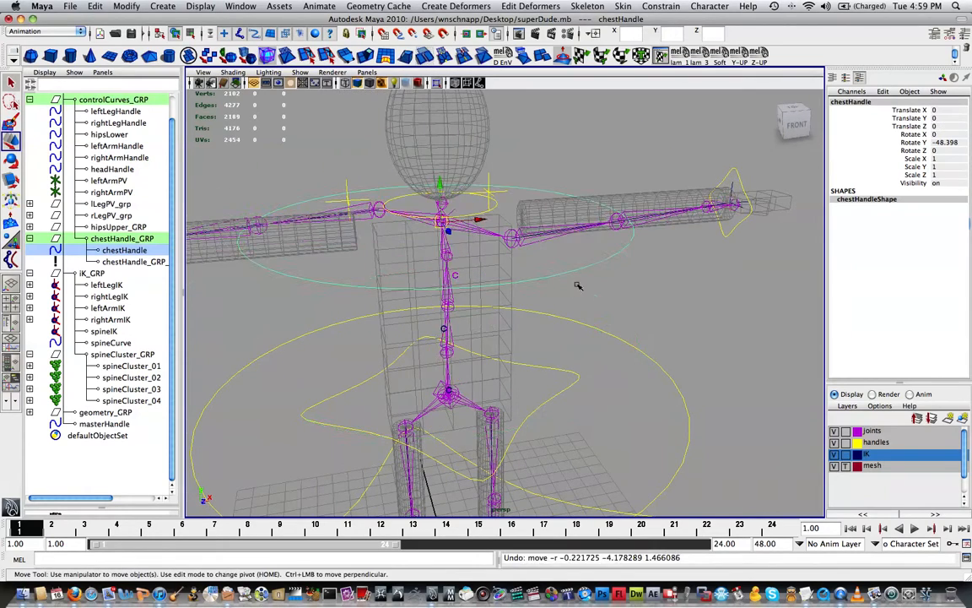
{"action": "key", "text": "super+z"}
Select only the hipsUpper control curve, leaving the surrounding hipsLower curve out of the selection
{"action": "left_click_drag", "start_coordinate": [560, 305], "coordinate": [478, 291], "text": "alt"}
{"action": "scroll", "coordinate": [480, 288], "scroll_direction": "down", "scroll_amount": 4}
{"action": "middle_click_drag", "start_coordinate": [483, 284], "coordinate": [605, 285], "text": "alt"}
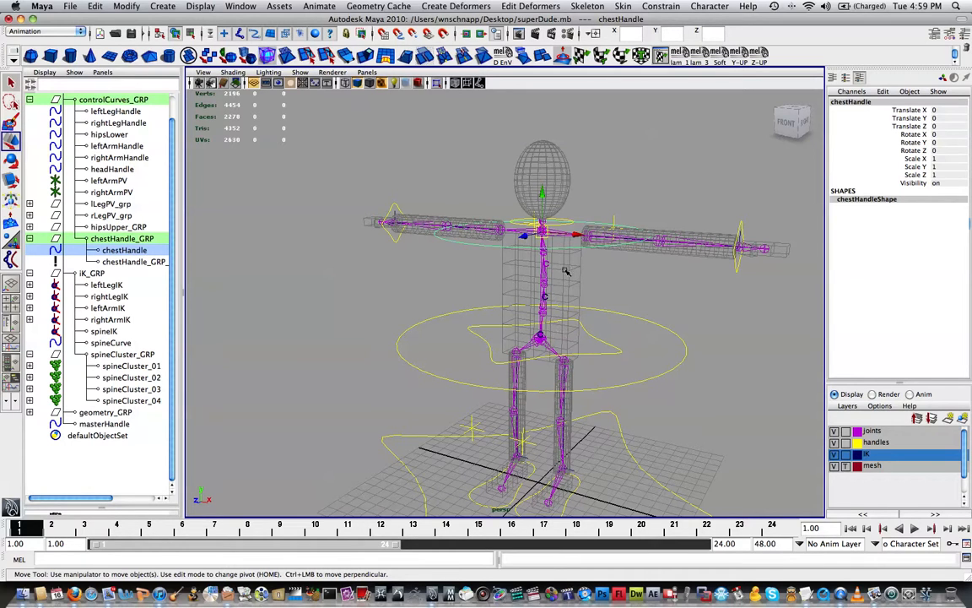
{"action": "left_click", "coordinate": [663, 284]}
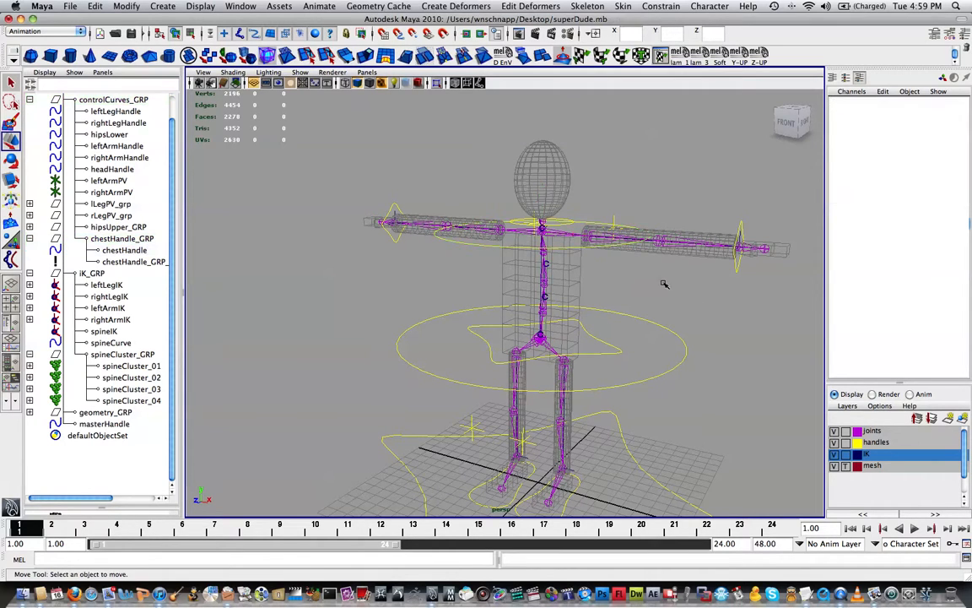
{"action": "left_click_drag", "start_coordinate": [663, 283], "coordinate": [594, 346]}
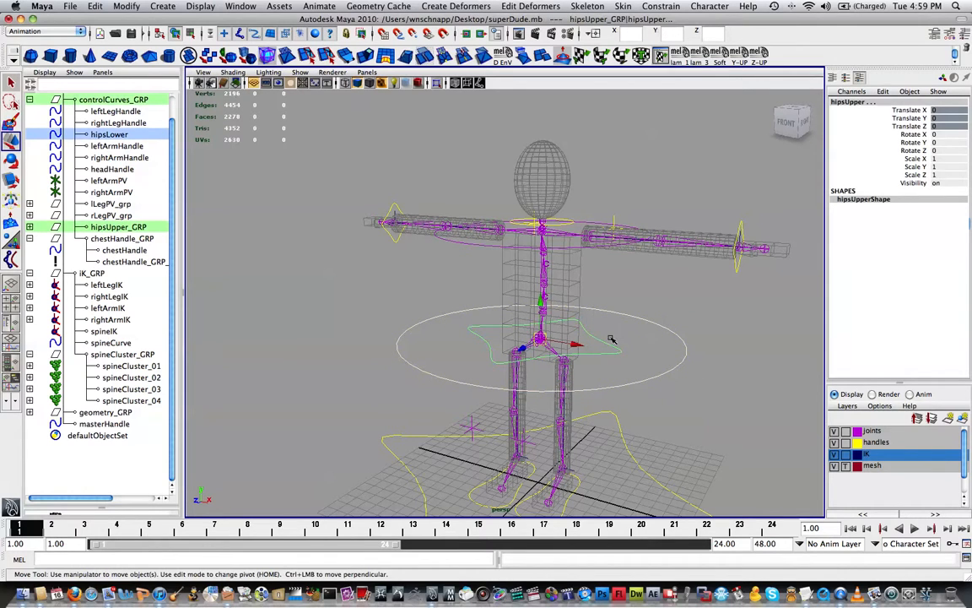
{"action": "left_click_drag", "start_coordinate": [640, 292], "coordinate": [581, 361]}
{"action": "left_click", "coordinate": [637, 323]}
{"action": "left_click_drag", "start_coordinate": [636, 322], "coordinate": [605, 360]}
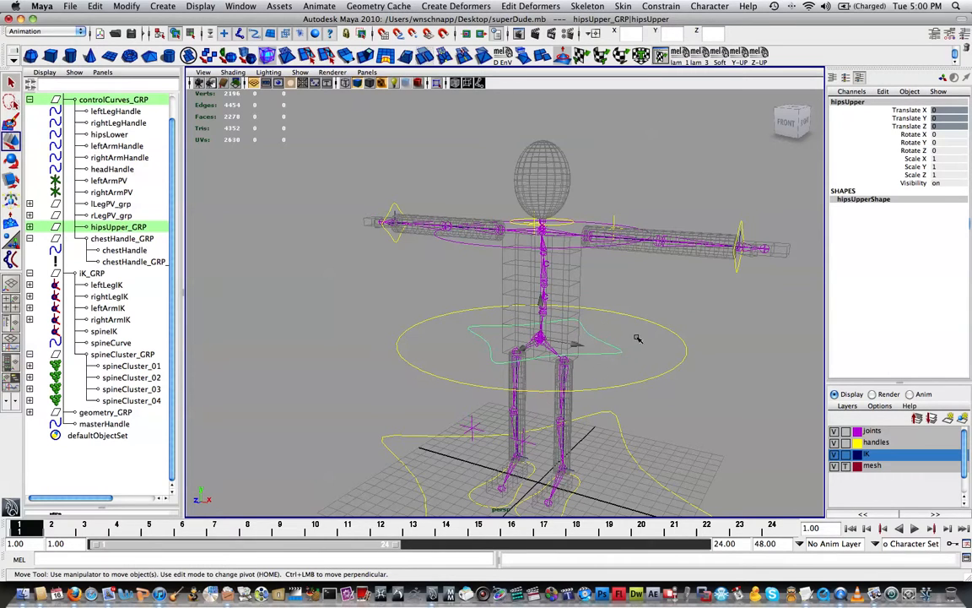